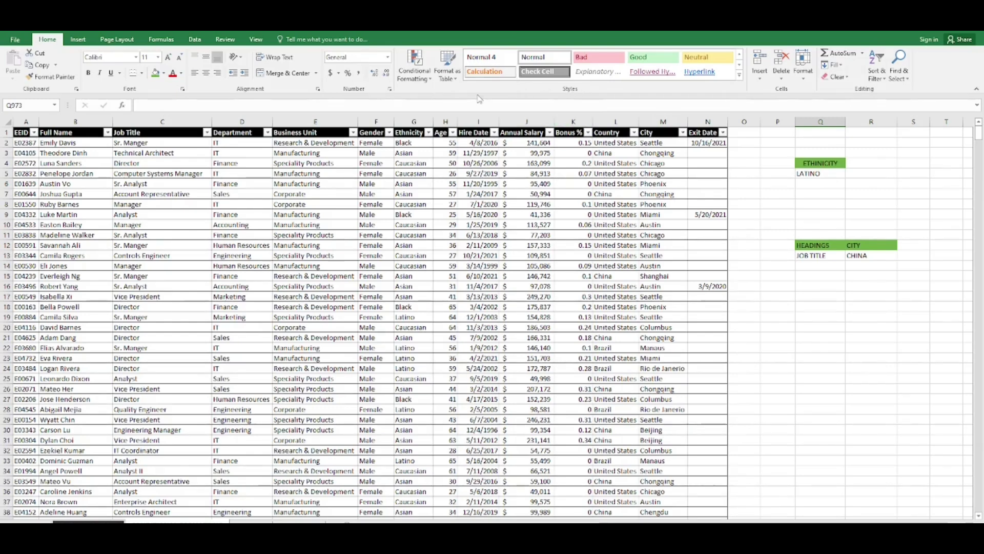
Review the conditional formatting rule types: highlight cells, top/bottom, data bars, color scales and icon sets
{"action": "left_click", "coordinate": [435, 77]}
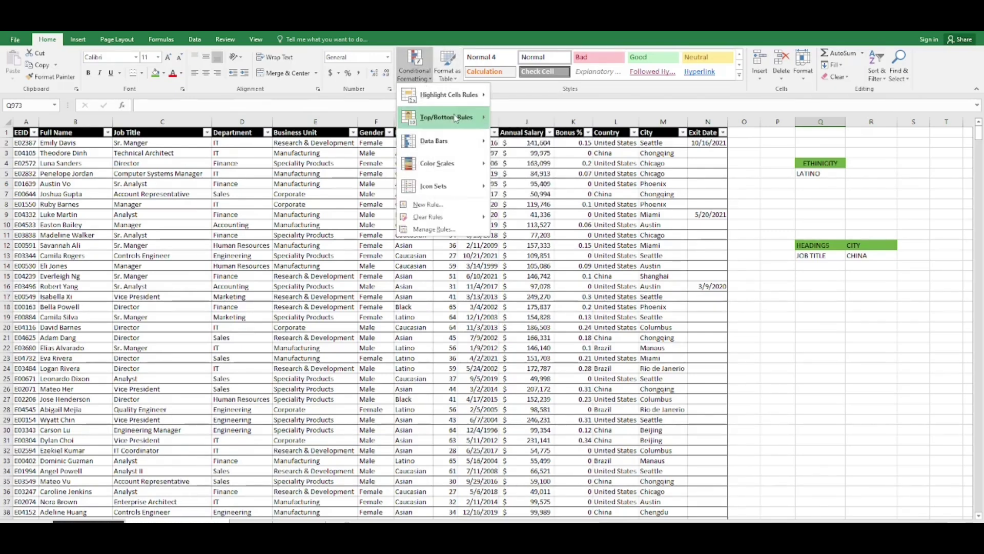
{"action": "mouse_move", "coordinate": [447, 100]}
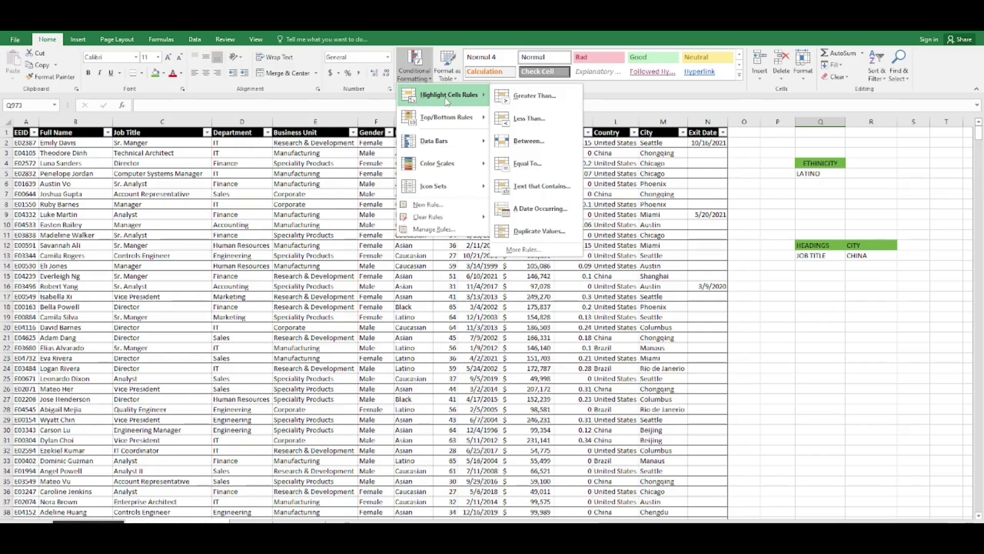
{"action": "left_click", "coordinate": [364, 316]}
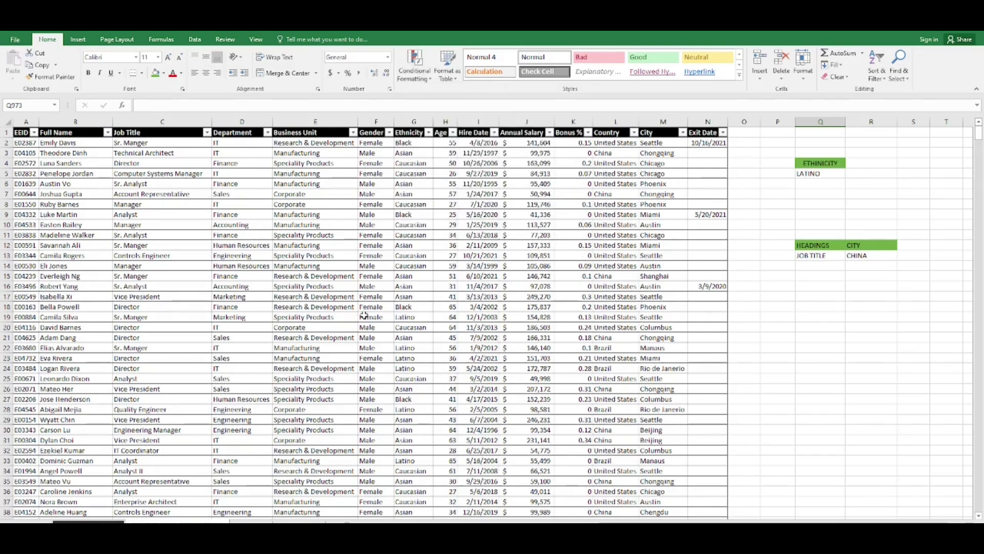
{"action": "left_click", "coordinate": [416, 77]}
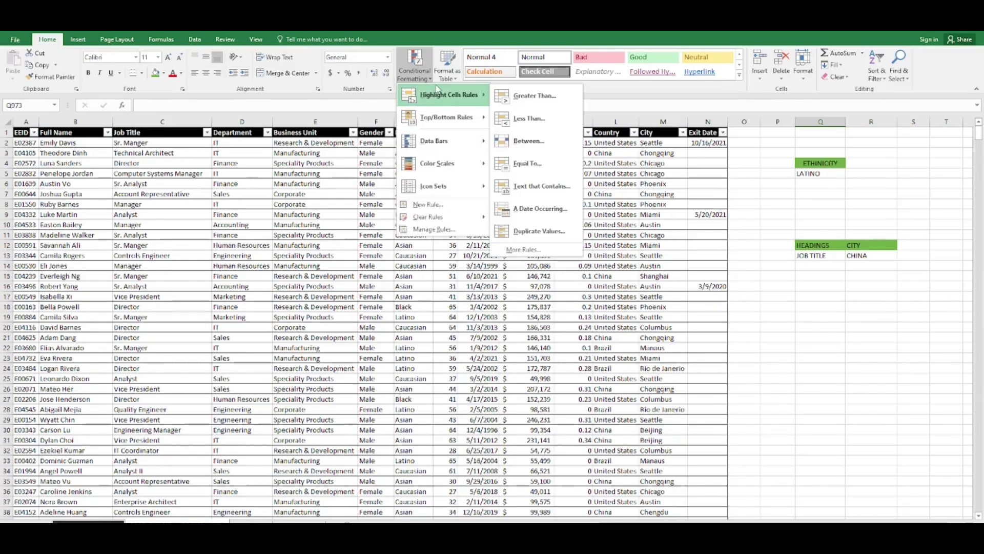
{"action": "left_click", "coordinate": [343, 180]}
{"action": "left_click", "coordinate": [417, 61]}
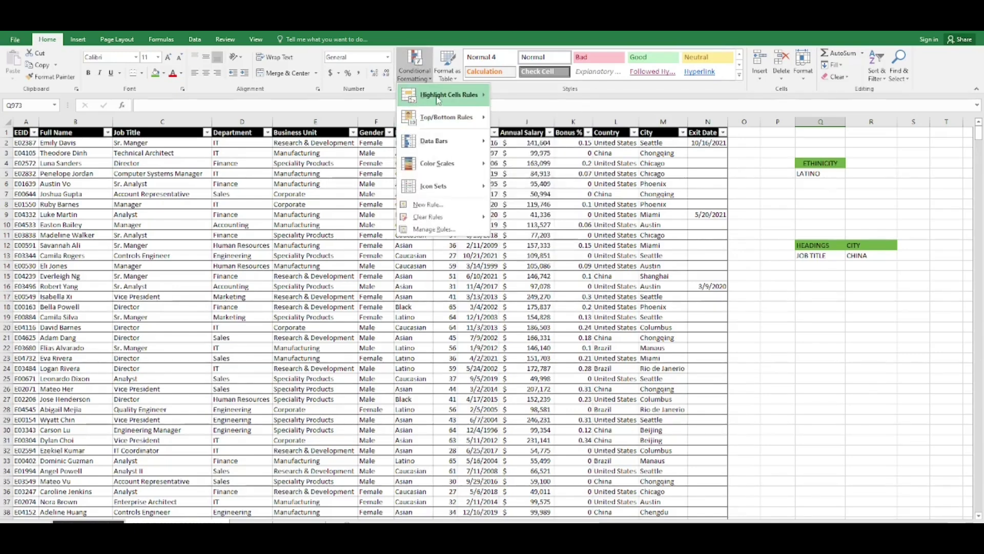
{"action": "mouse_move", "coordinate": [439, 100]}
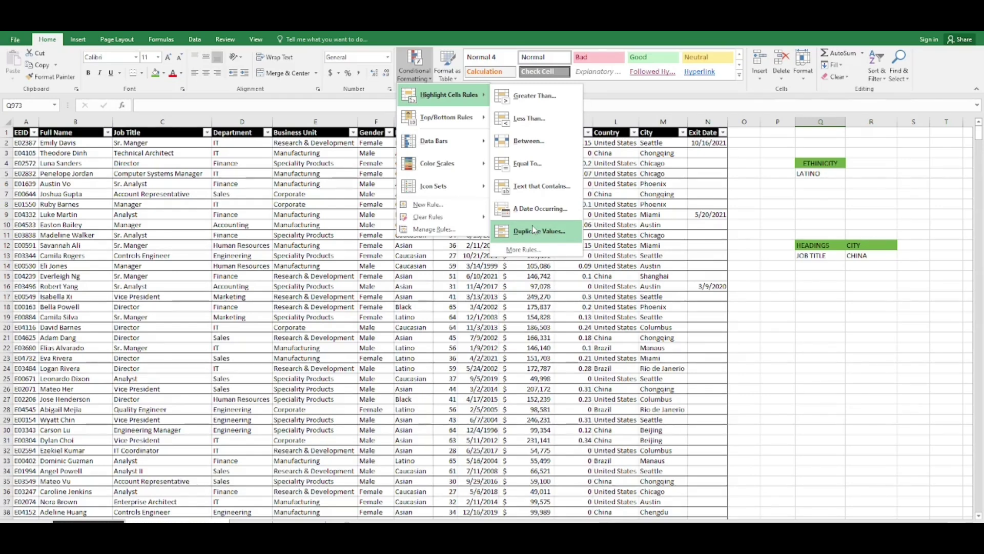
{"action": "mouse_move", "coordinate": [467, 119]}
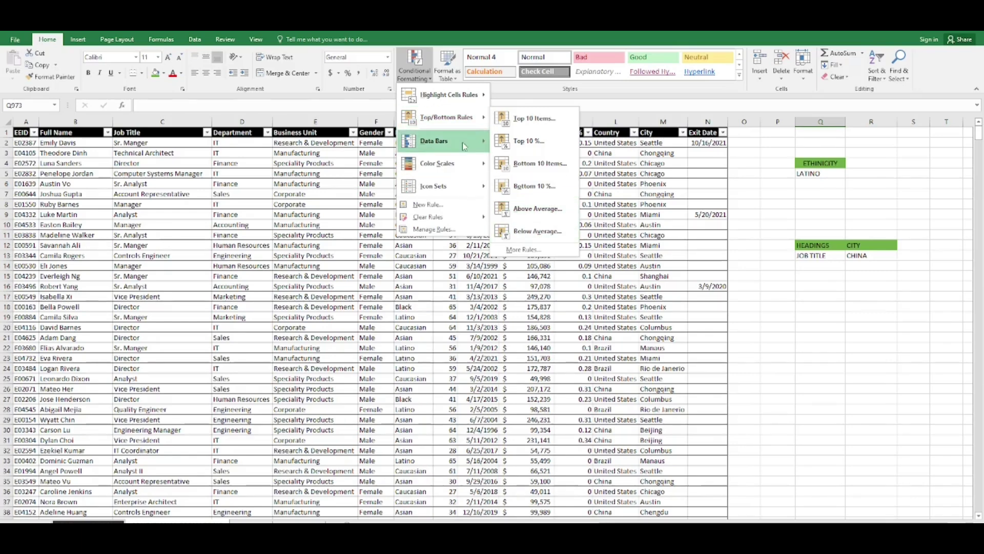
{"action": "mouse_move", "coordinate": [464, 146]}
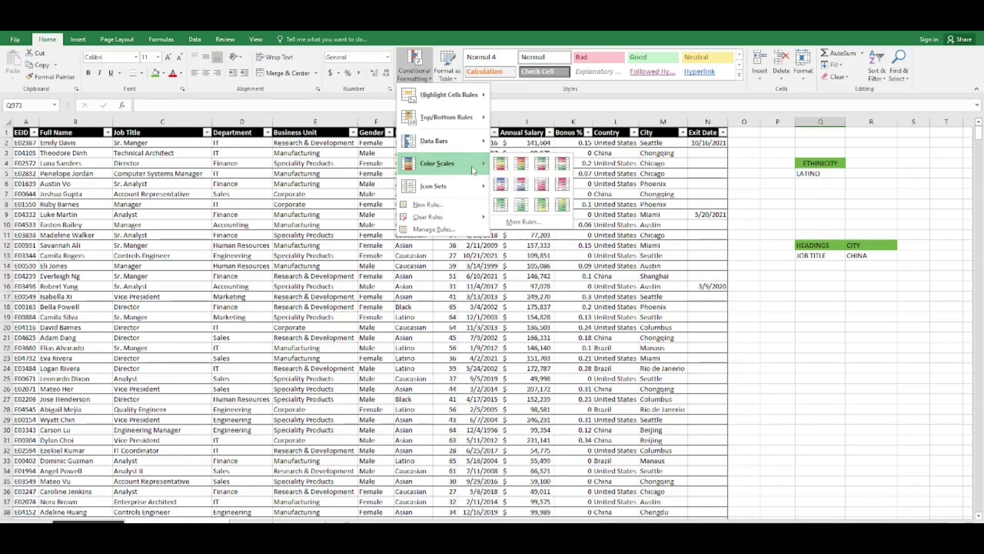
{"action": "mouse_move", "coordinate": [467, 197]}
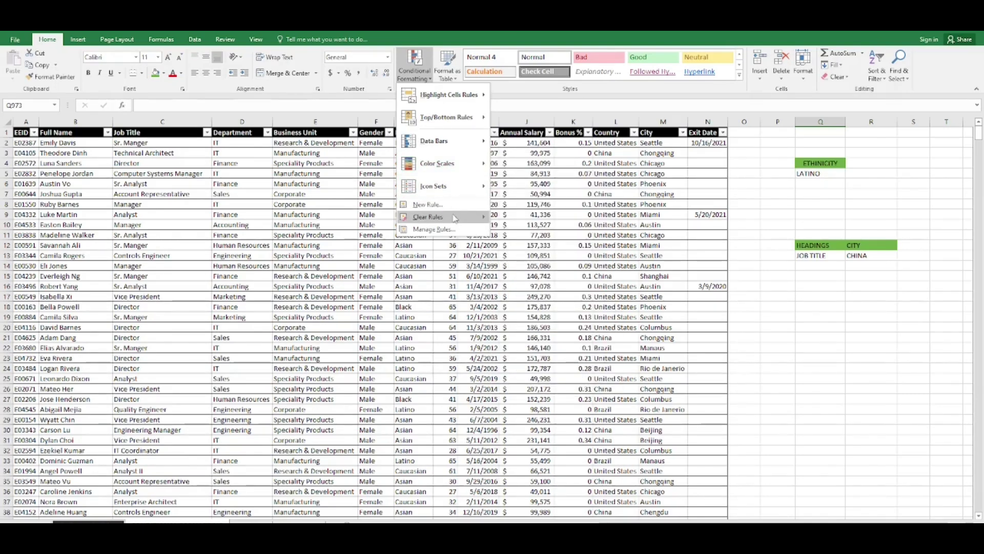
{"action": "left_click", "coordinate": [353, 247]}
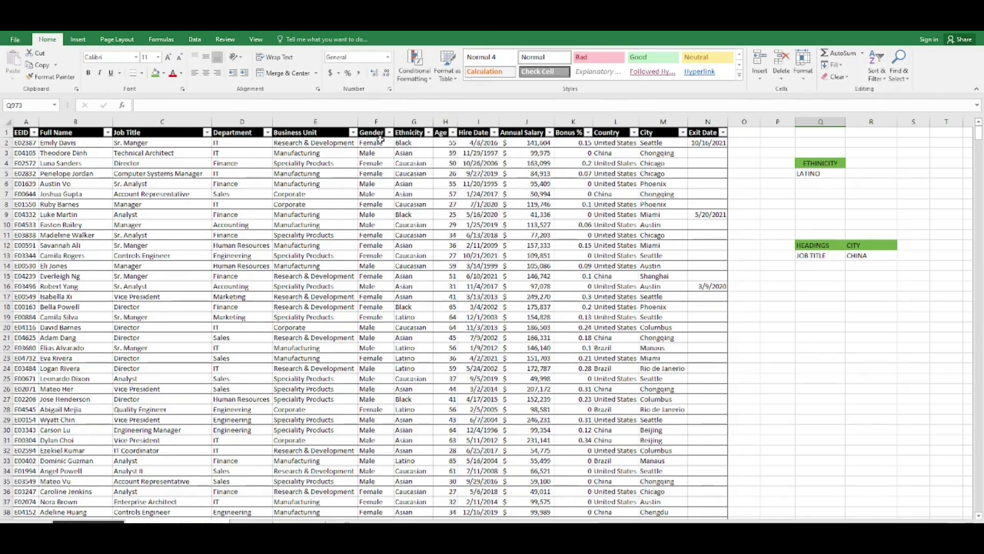
{"action": "left_click", "coordinate": [415, 77]}
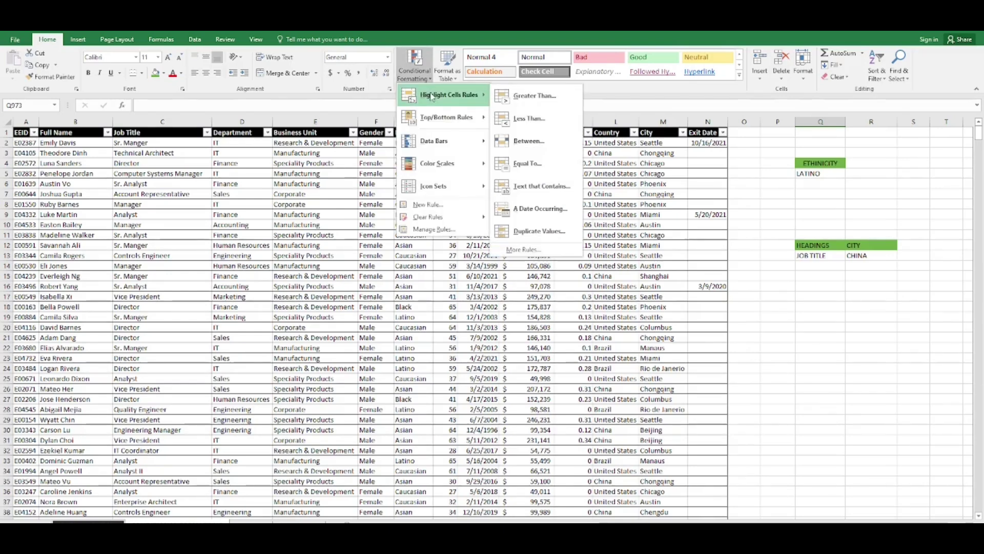
{"action": "left_click", "coordinate": [345, 243]}
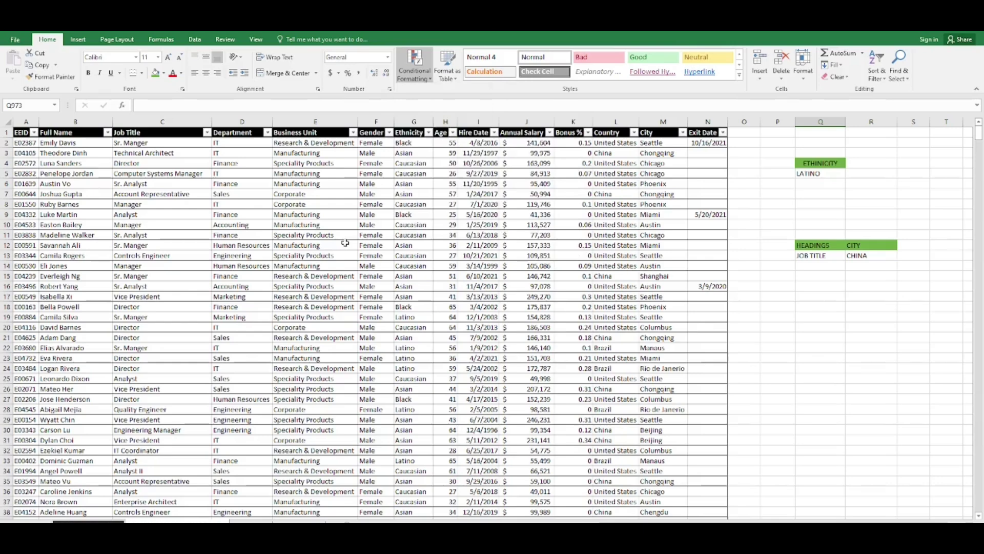
Highlight all values in the Age column greater than 50 with Light Red Fill with Dark Red Text
{"action": "left_click", "coordinate": [443, 143]}
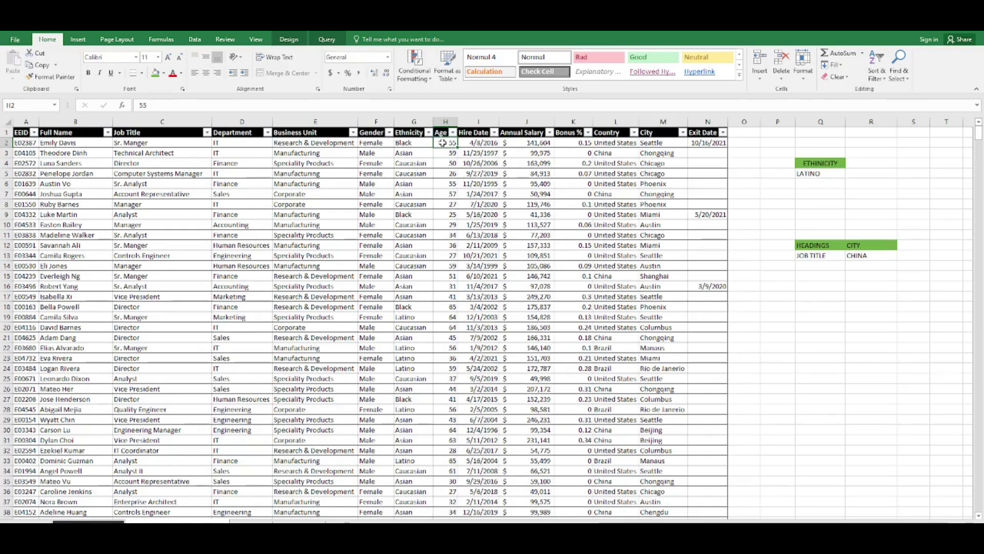
{"action": "key", "text": "ctrl+shift+Down"}
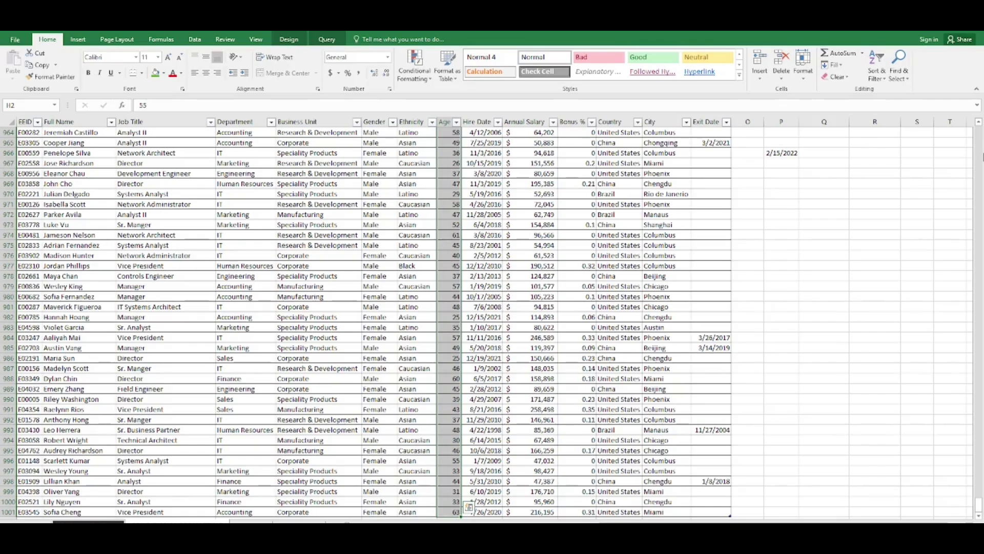
{"action": "scroll", "coordinate": [982, 156], "scroll_direction": "up", "scroll_amount": 9}
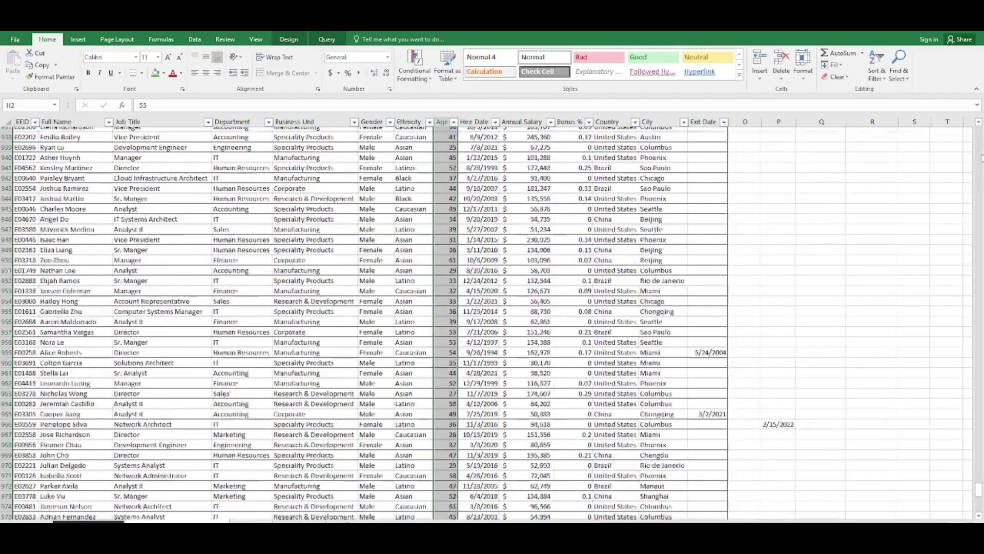
{"action": "scroll", "coordinate": [982, 157], "scroll_direction": "up", "scroll_amount": 20}
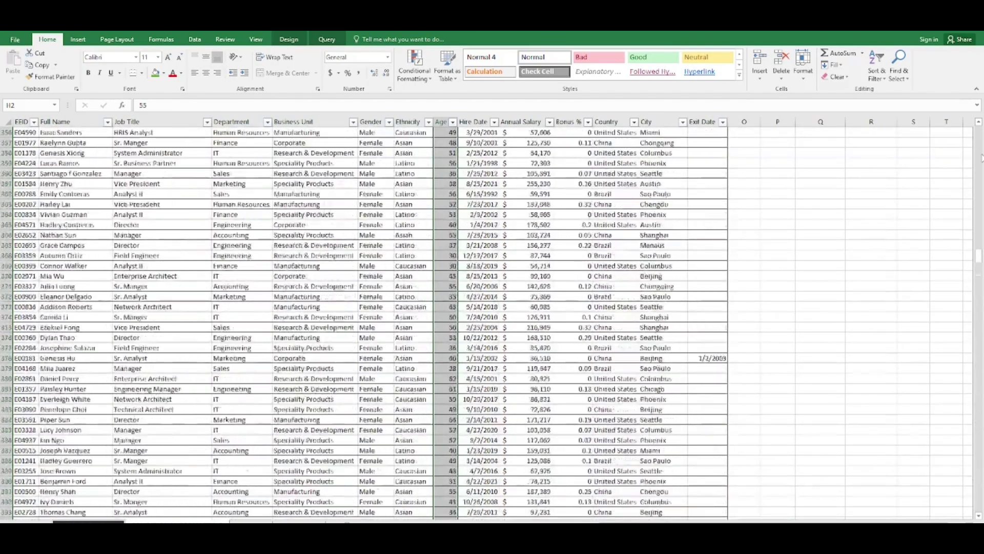
{"action": "scroll", "coordinate": [982, 156], "scroll_direction": "up", "scroll_amount": 20}
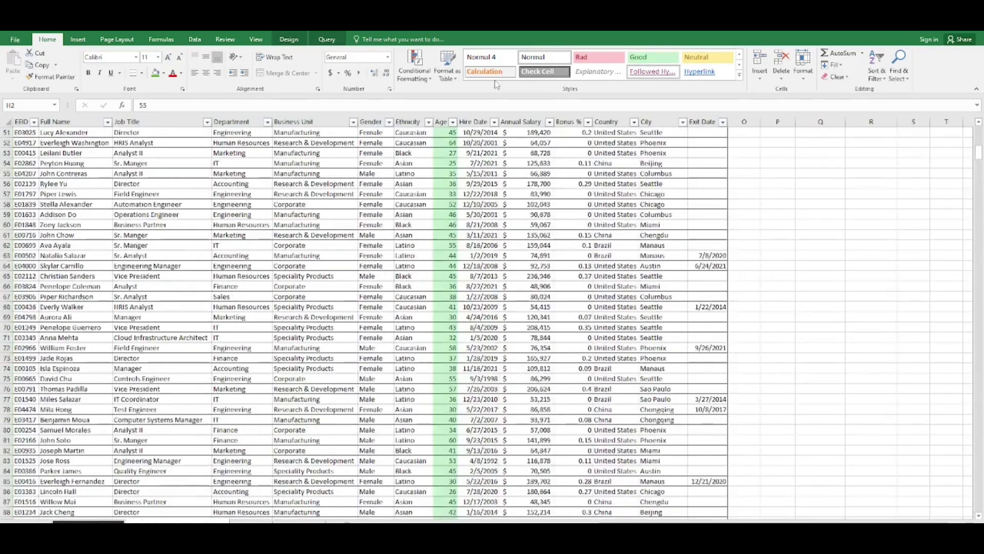
{"action": "left_click", "coordinate": [416, 75]}
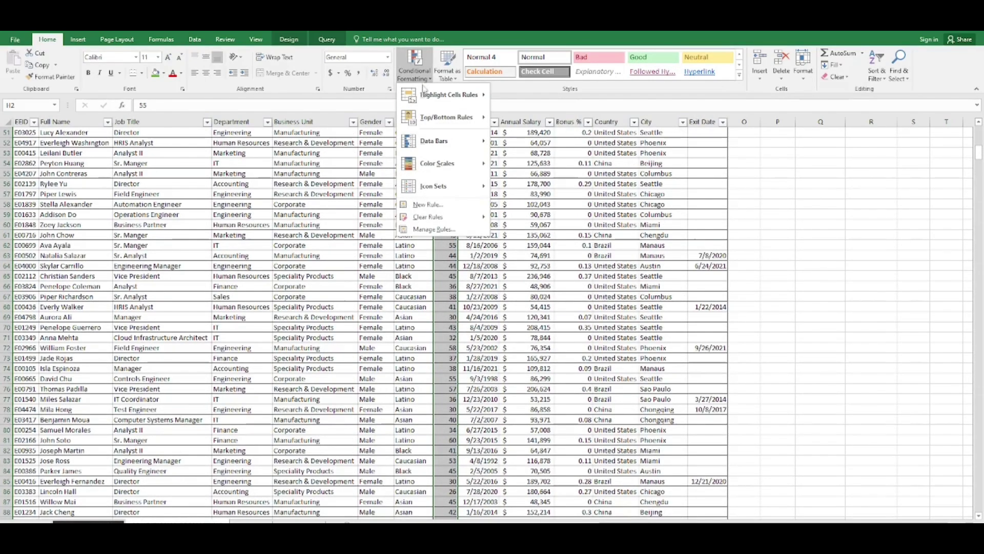
{"action": "mouse_move", "coordinate": [446, 95]}
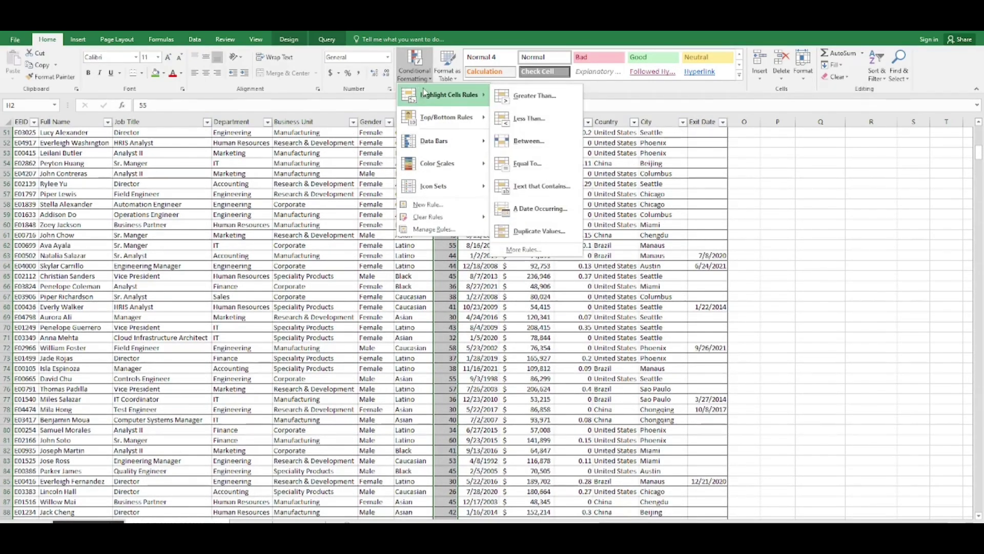
{"action": "left_click", "coordinate": [530, 97]}
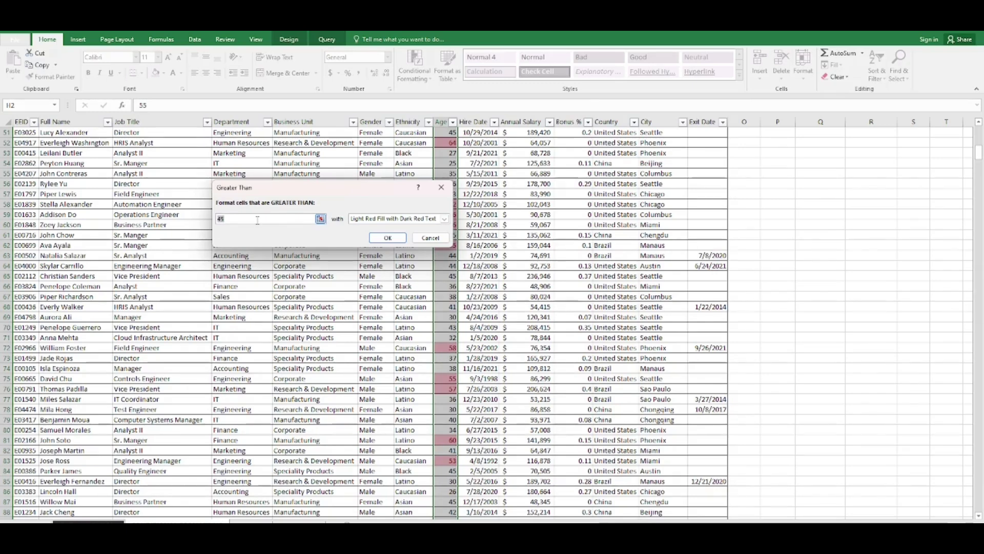
{"action": "key", "text": "BackSpace"}
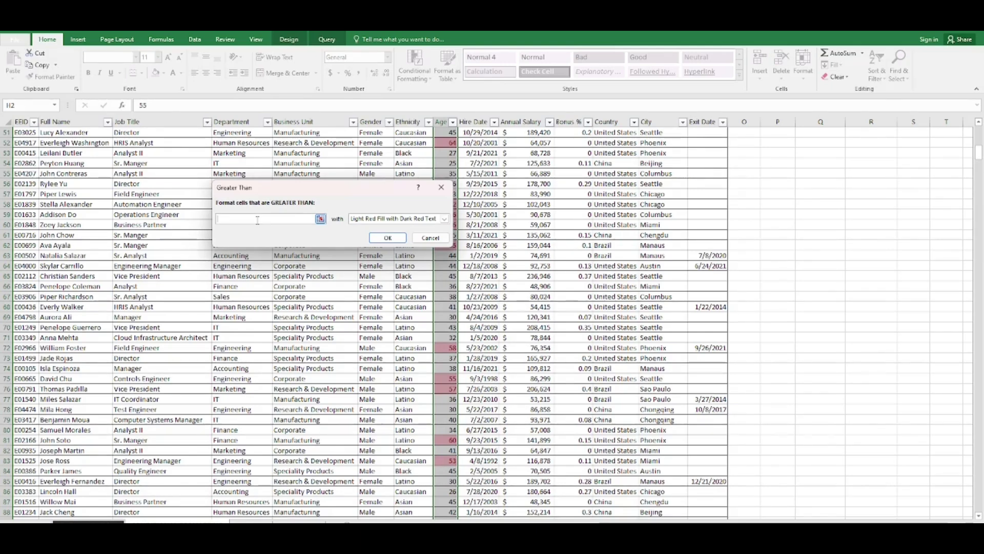
{"action": "type", "text": "46"}
{"action": "key", "text": "BackSpace"}
{"action": "key", "text": "BackSpace"}
{"action": "type", "text": "5"}
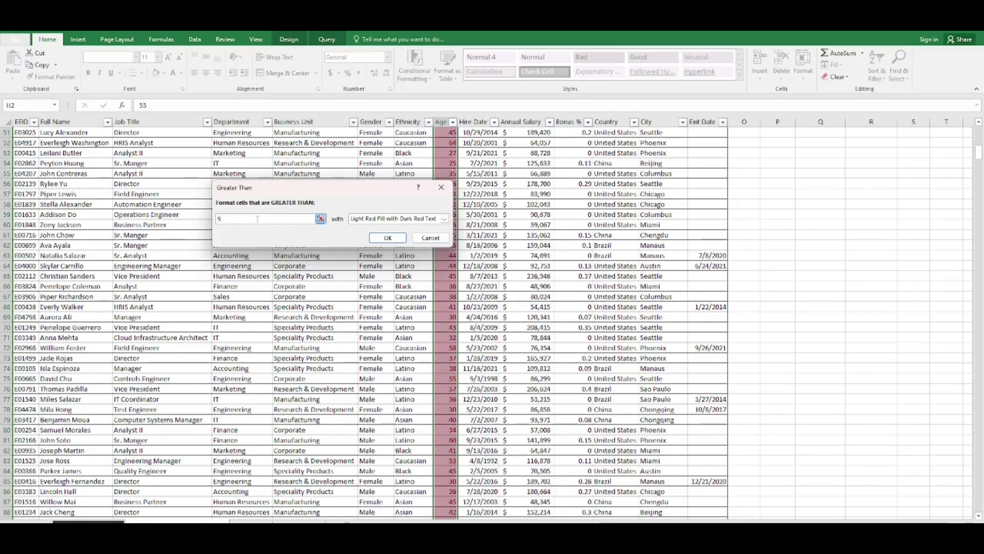
{"action": "type", "text": "0"}
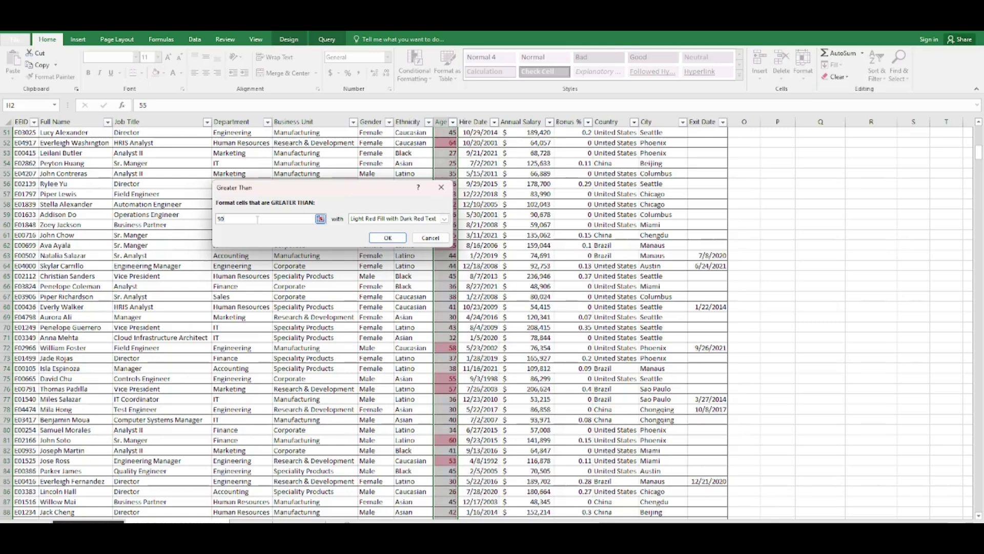
{"action": "left_click", "coordinate": [389, 237]}
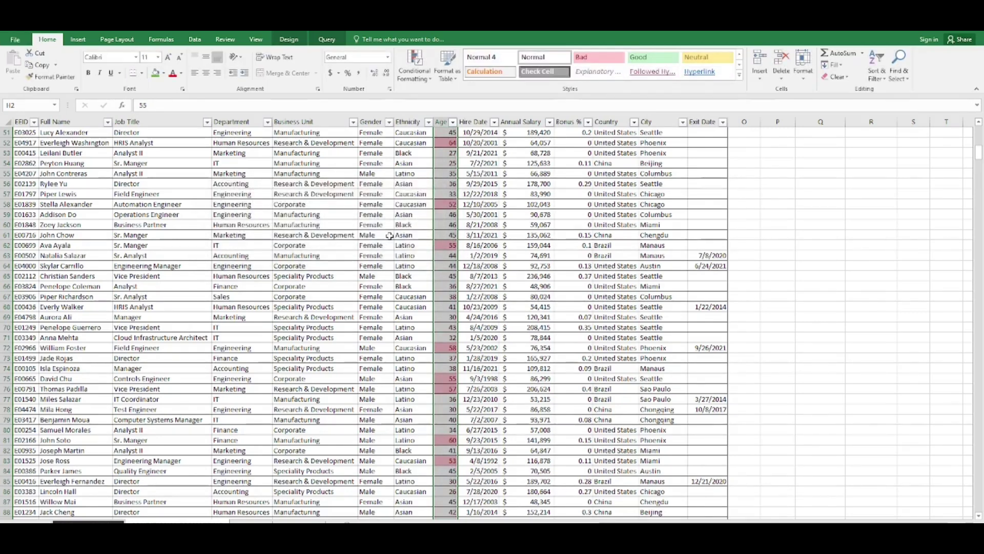
{"action": "left_click", "coordinate": [473, 184]}
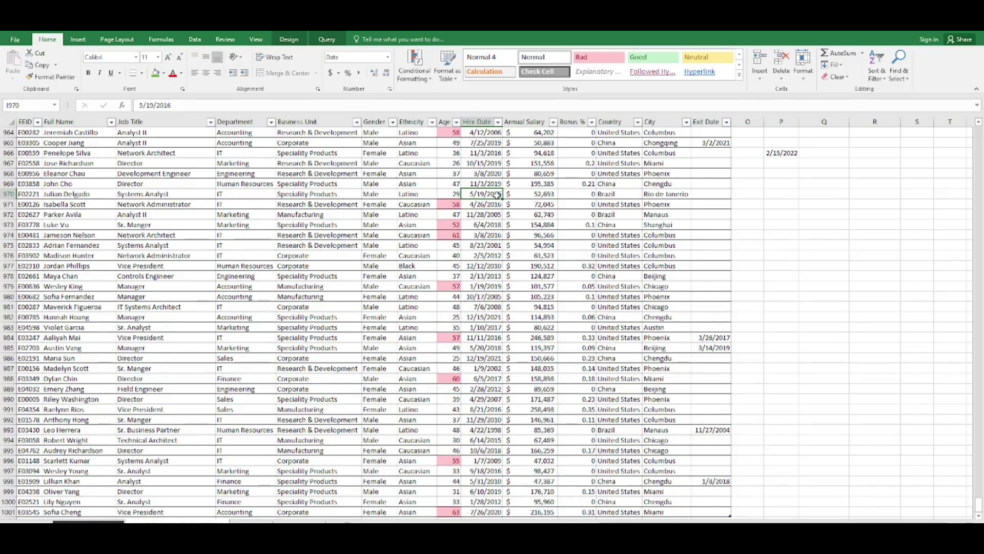
{"action": "left_click", "coordinate": [422, 78]}
{"action": "mouse_move", "coordinate": [426, 94]}
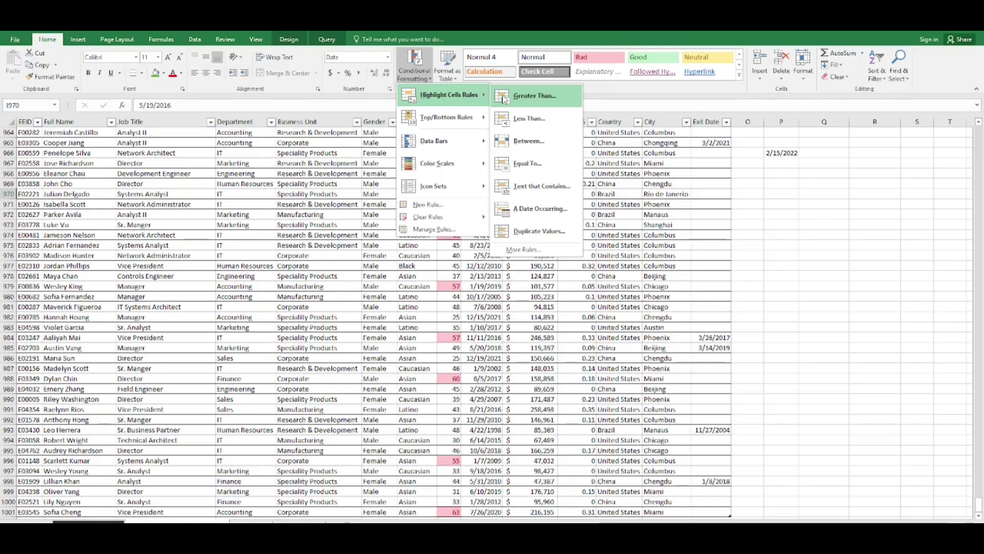
{"action": "left_click", "coordinate": [334, 203]}
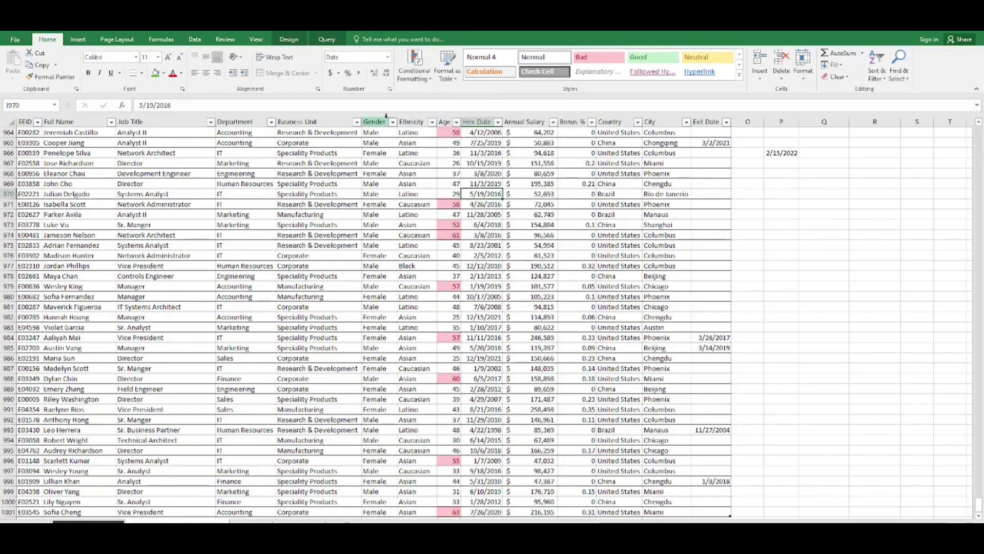
{"action": "left_click", "coordinate": [443, 69]}
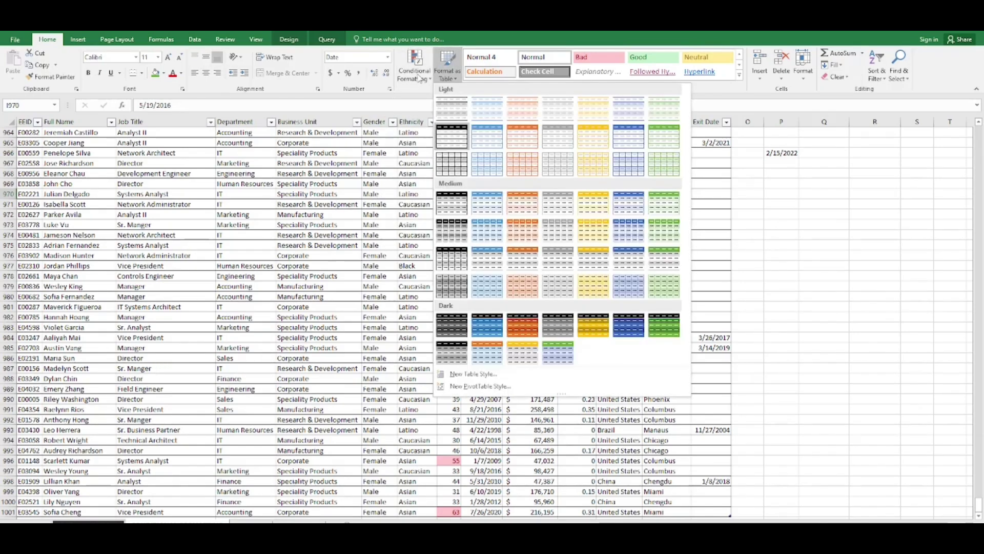
{"action": "left_click", "coordinate": [420, 76]}
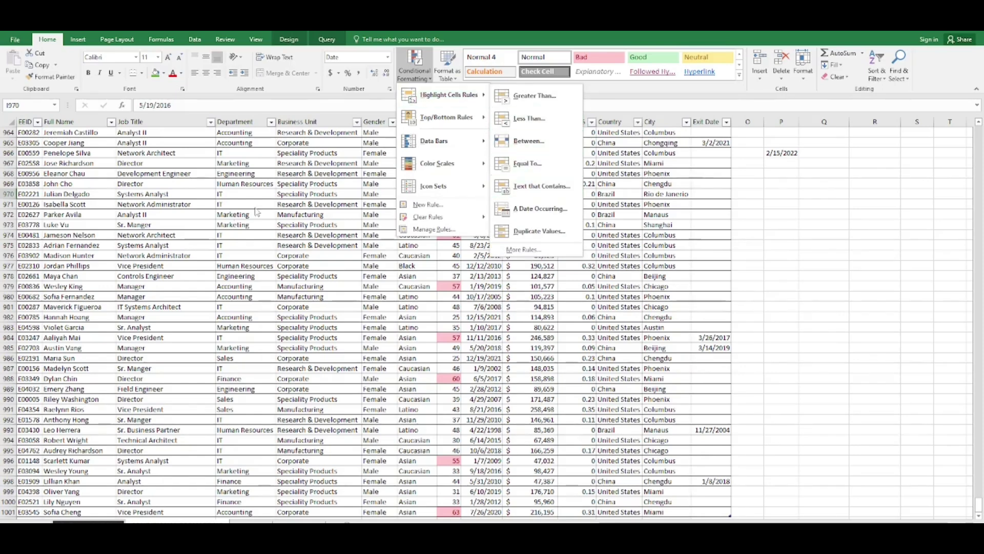
{"action": "left_click", "coordinate": [213, 220]}
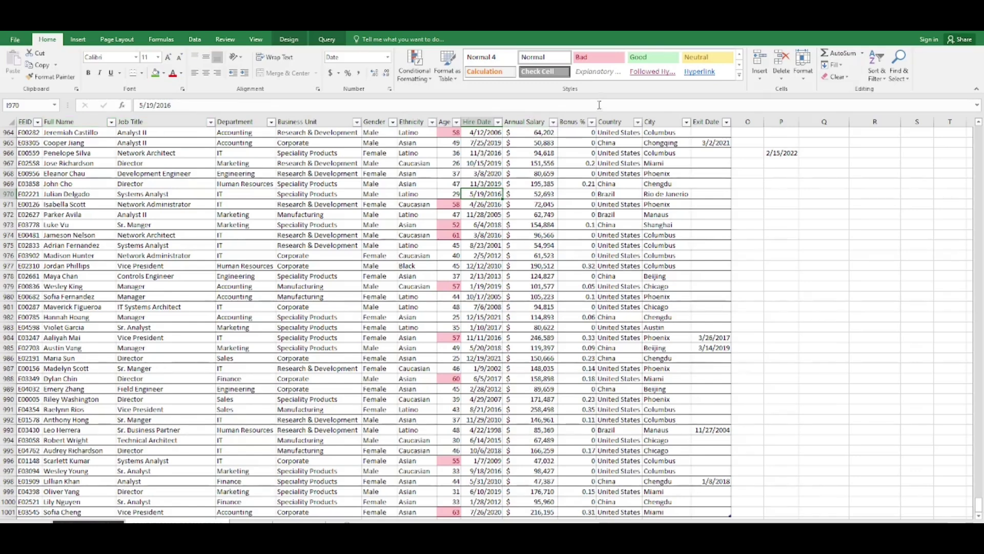
Start a Text That Contains highlight rule on the Country column's data with "CHI" as the text
{"action": "left_click", "coordinate": [608, 119]}
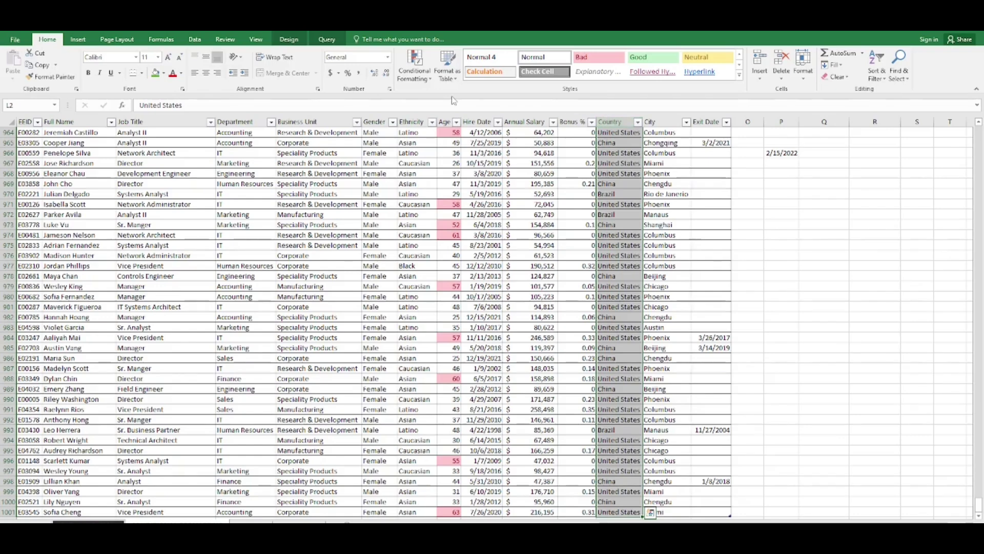
{"action": "left_click", "coordinate": [419, 74]}
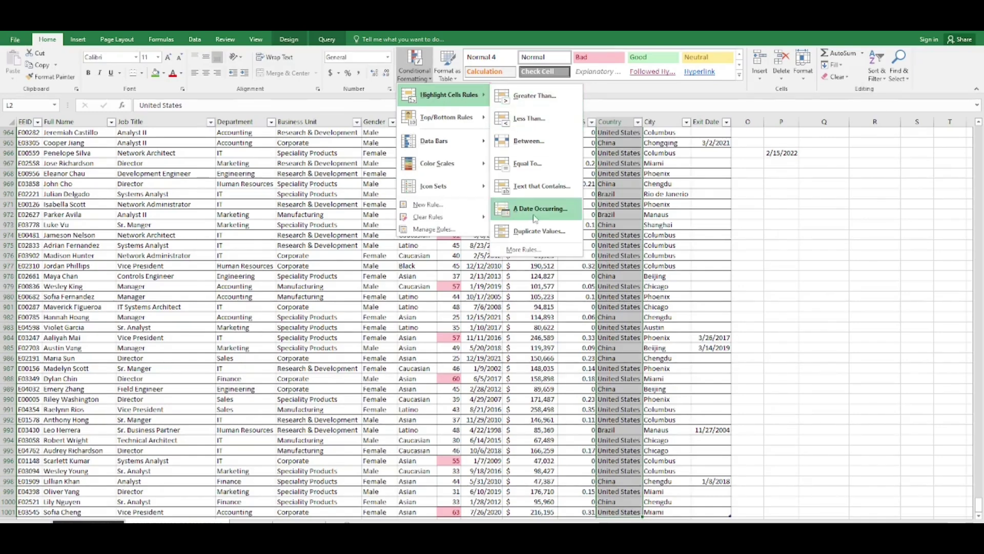
{"action": "left_click", "coordinate": [539, 185]}
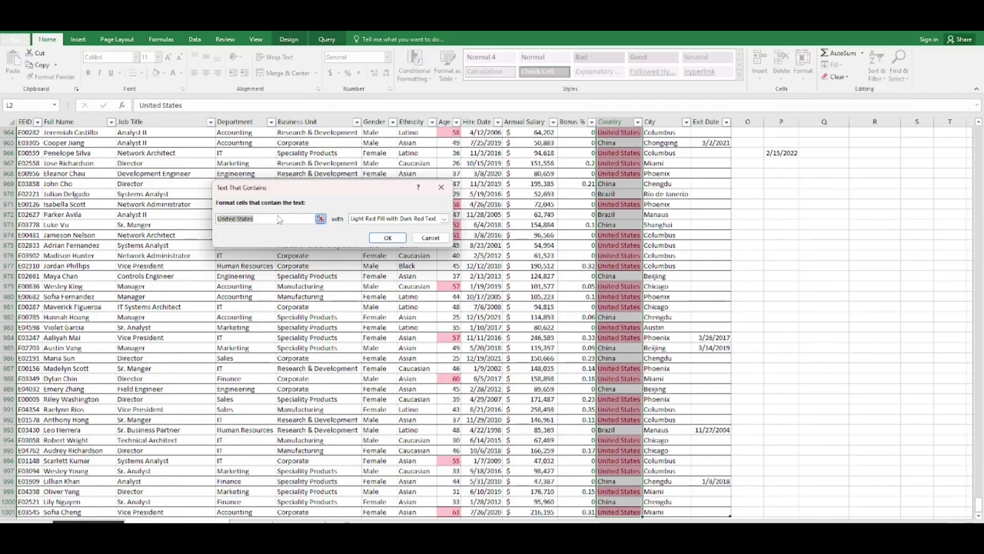
{"action": "key", "text": "BackSpace"}
{"action": "type", "text": "CHI"}
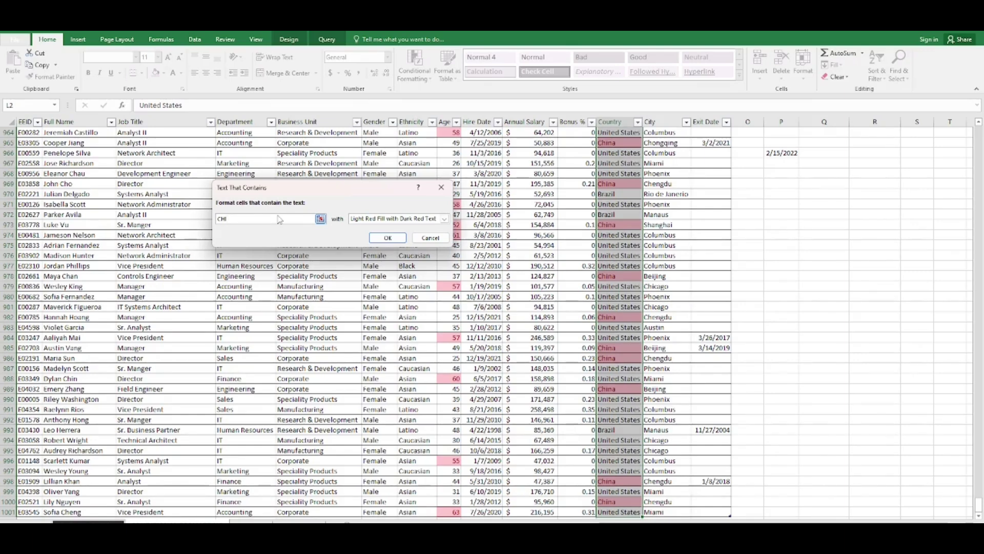
Replace the text in the Country column's Text That Contains rule with "BRA", after trying "ST" as the match
{"action": "key", "text": "BackSpace"}
{"action": "key", "text": "BackSpace"}
{"action": "key", "text": "BackSpace"}
{"action": "type", "text": "STATE"}
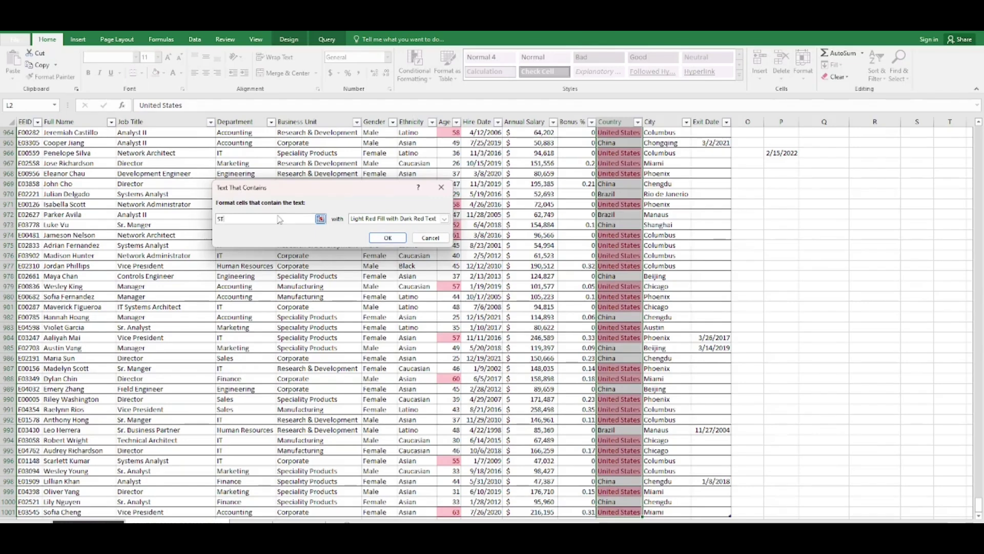
{"action": "key", "text": "BackSpace"}
{"action": "type", "text": "BRA"}
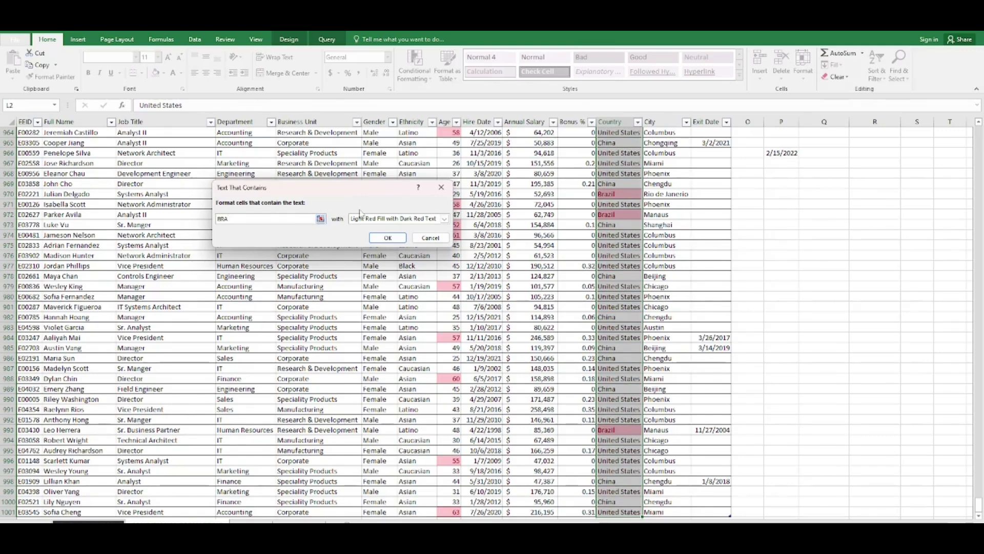
Try Light Red Fill and Yellow Fill with Dark Yellow Text as the format for Country cells containing "BRA"
{"action": "left_click", "coordinate": [444, 219]}
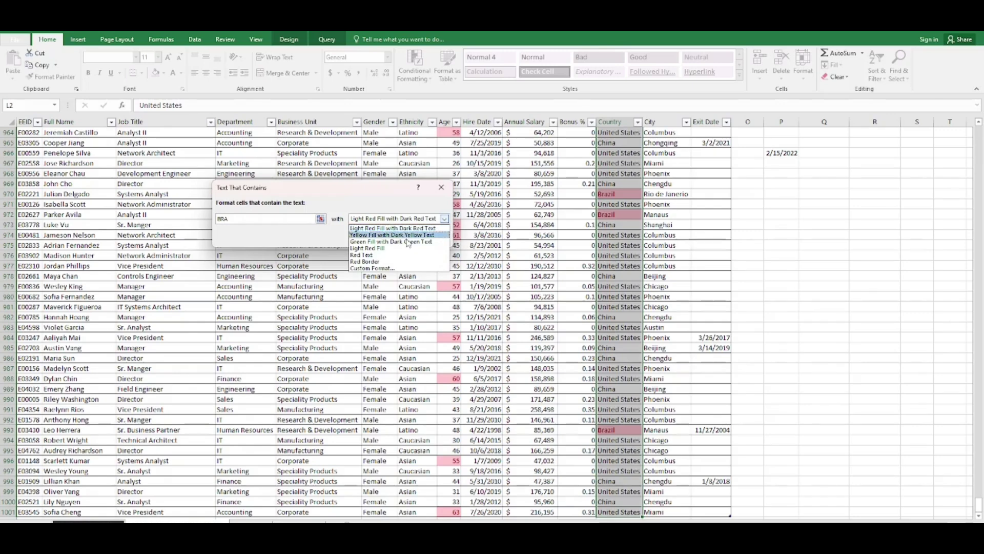
{"action": "left_click", "coordinate": [367, 249]}
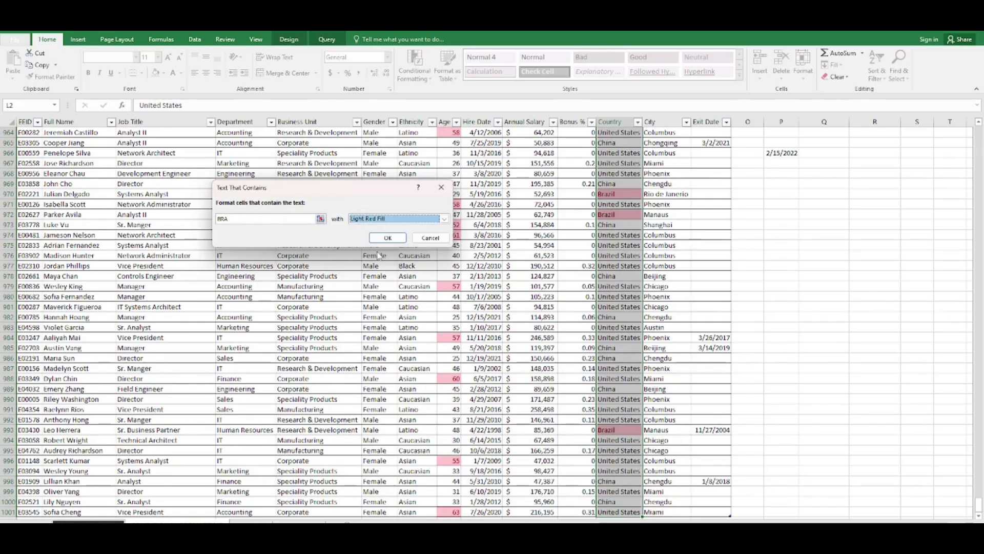
{"action": "left_click", "coordinate": [444, 219]}
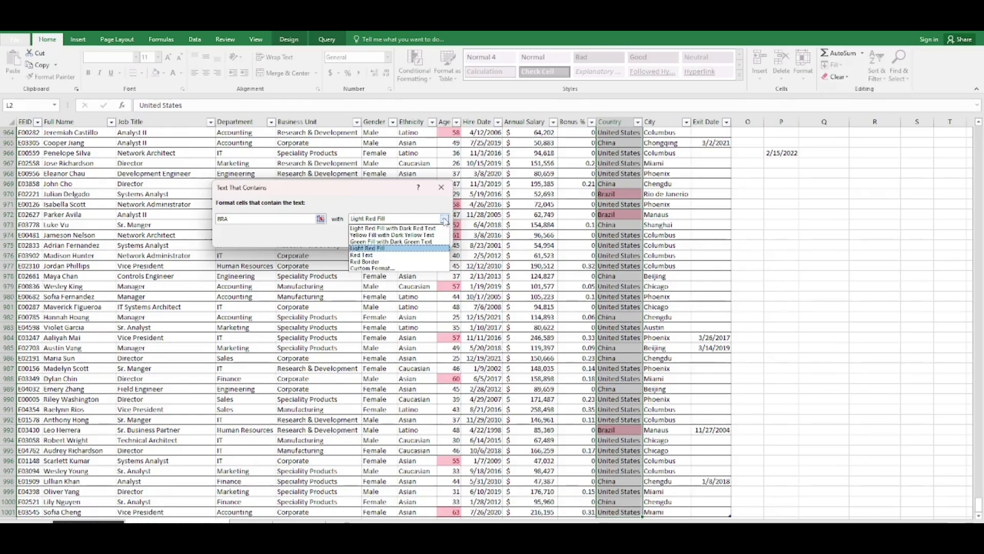
{"action": "left_click", "coordinate": [420, 235]}
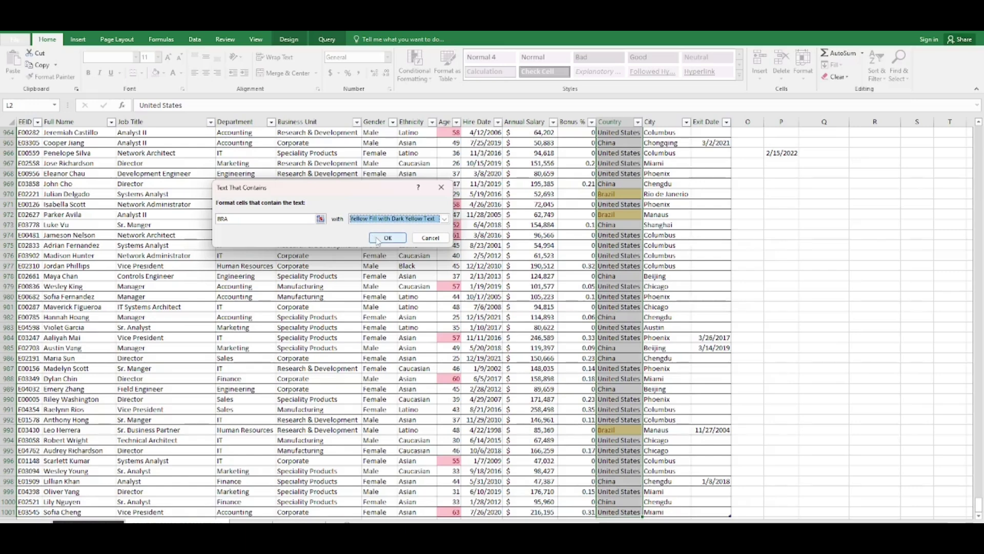
Apply the "BRA" text rule to the Country column with a custom dark orange fill
{"action": "left_click", "coordinate": [444, 219]}
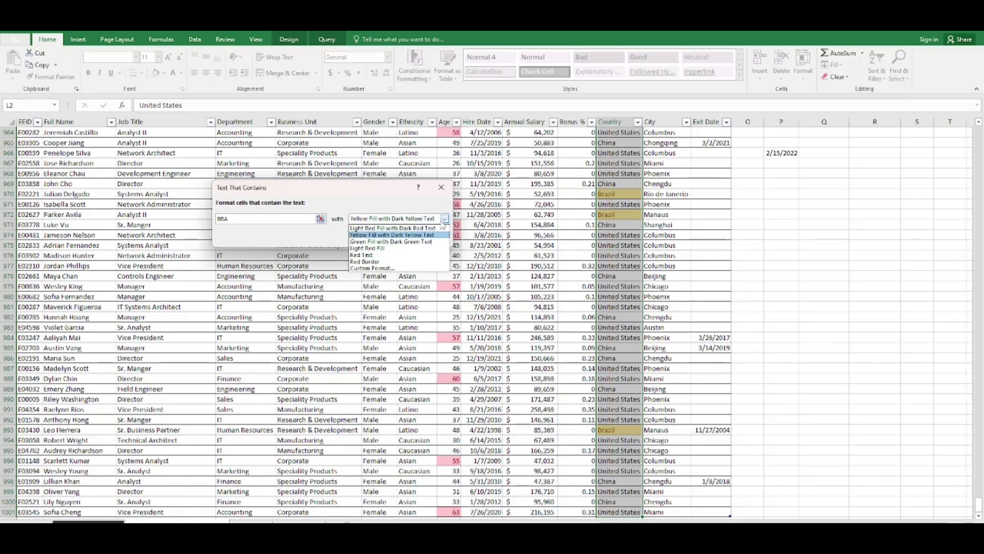
{"action": "left_click", "coordinate": [379, 268]}
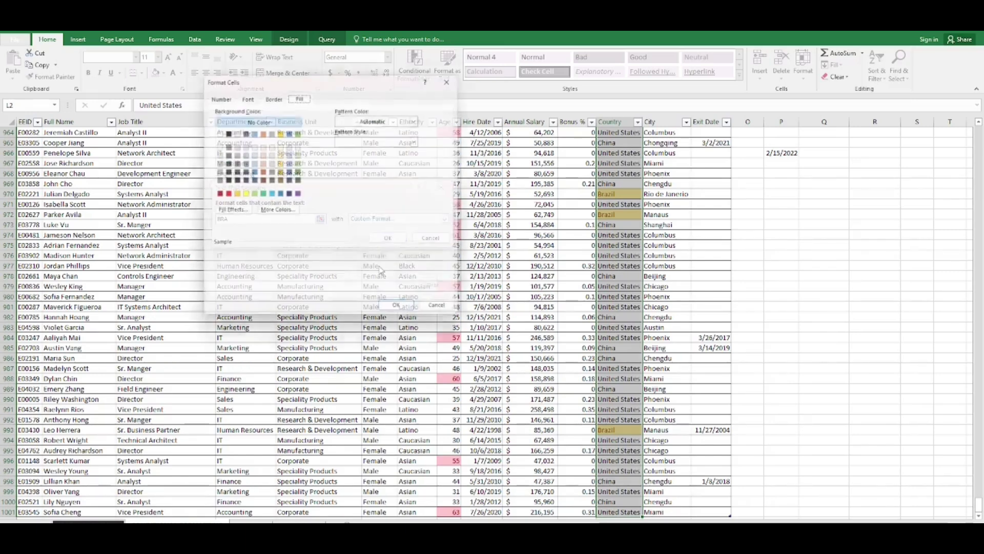
{"action": "left_click", "coordinate": [264, 171]}
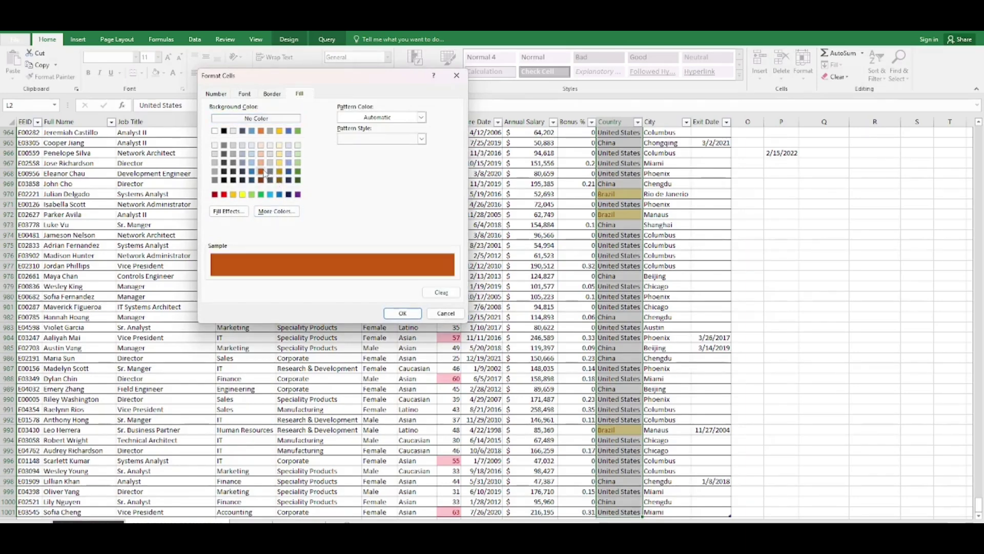
{"action": "left_click", "coordinate": [403, 313]}
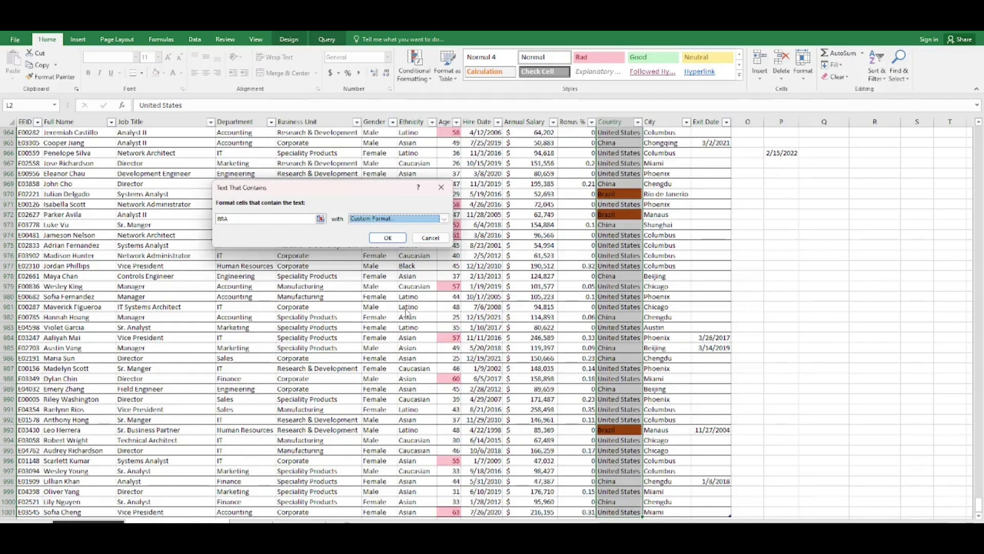
{"action": "left_click", "coordinate": [388, 238]}
{"action": "left_click", "coordinate": [577, 246]}
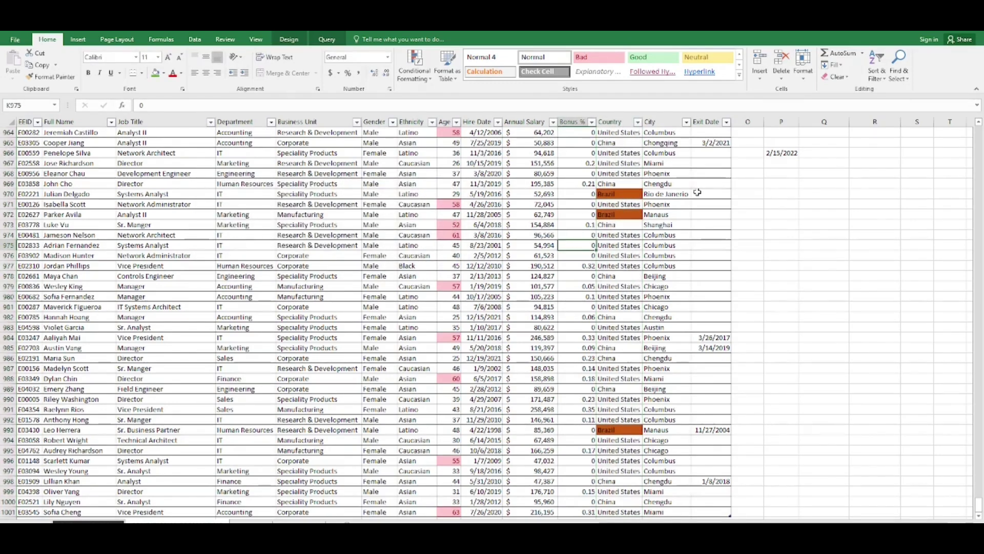
{"action": "left_click", "coordinate": [212, 225]}
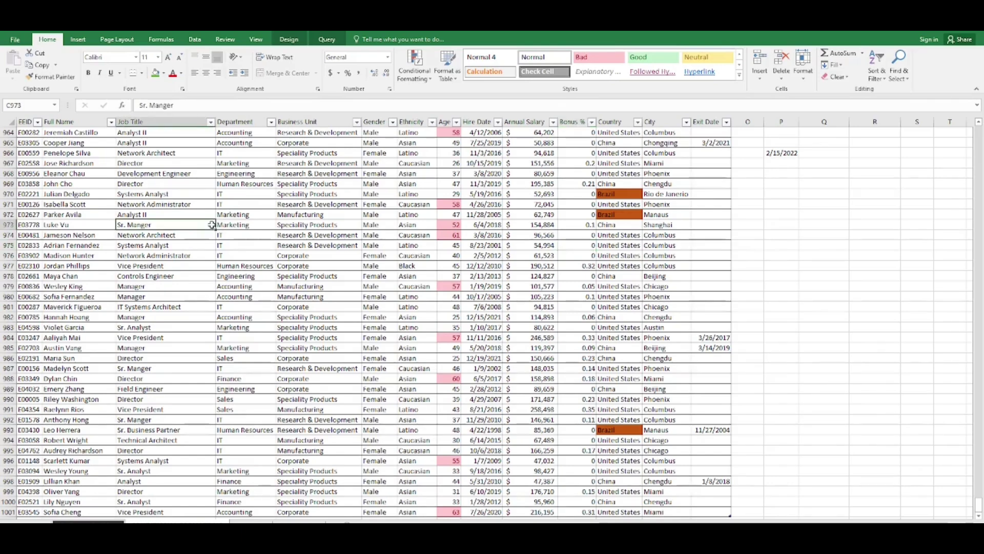
{"action": "left_click", "coordinate": [169, 245]}
{"action": "left_click", "coordinate": [262, 194]}
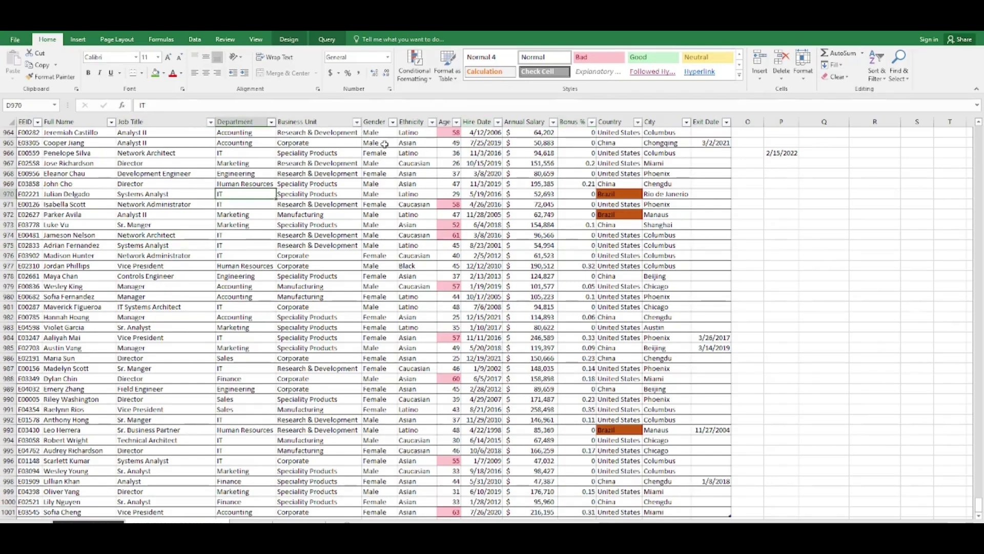
{"action": "left_click", "coordinate": [416, 65]}
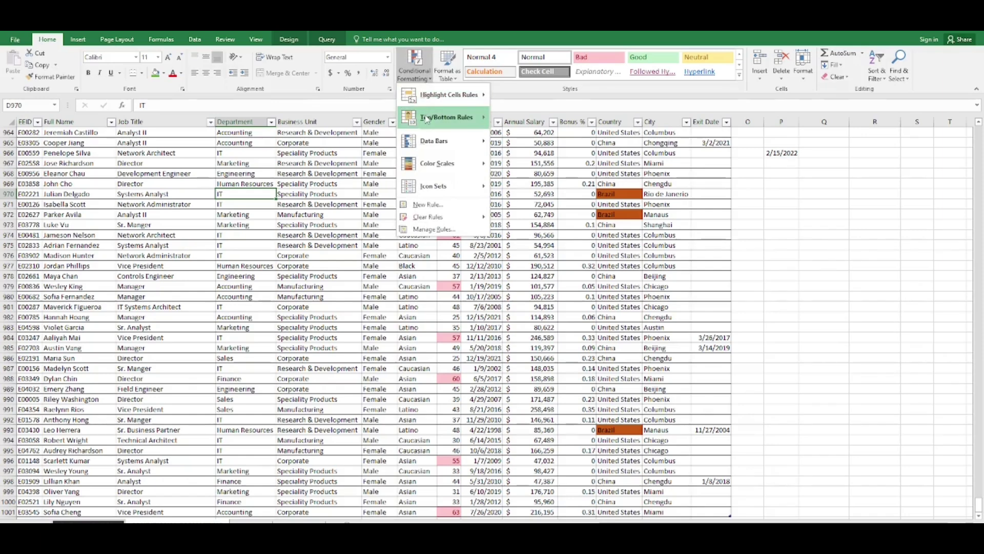
{"action": "mouse_move", "coordinate": [426, 118]}
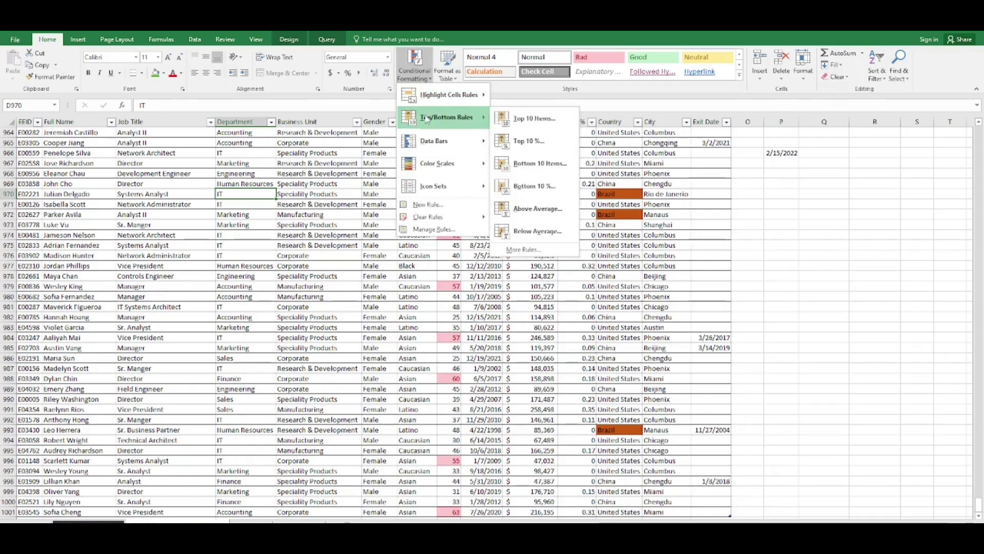
{"action": "left_click", "coordinate": [239, 195]}
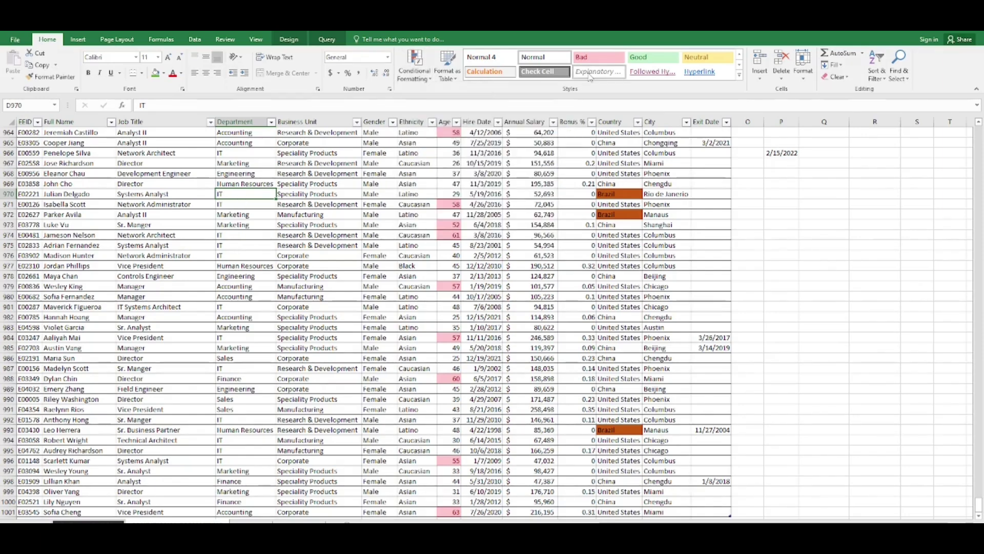
Highlight the top 10% of values in the Bonus % column using Yellow Fill with Dark Yellow Text
{"action": "left_click", "coordinate": [571, 123]}
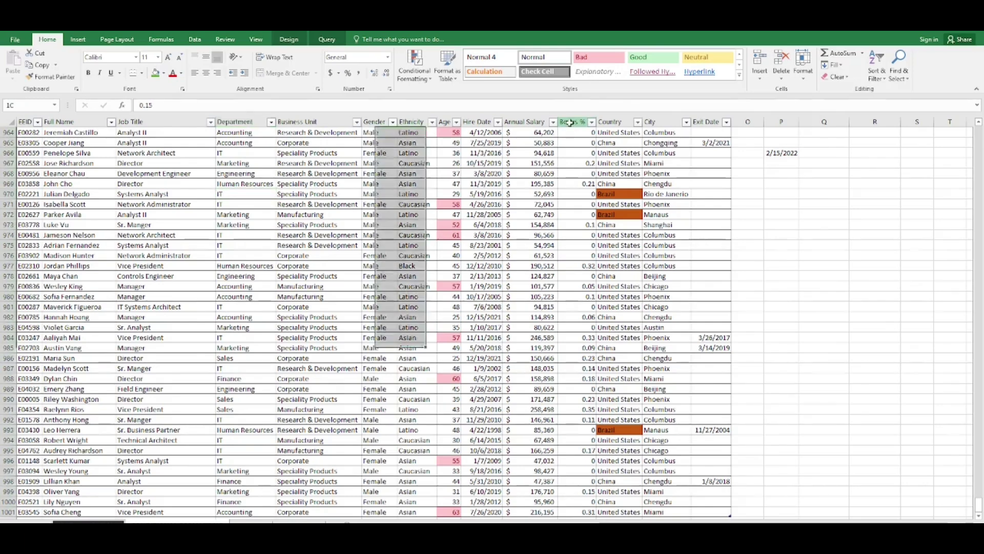
{"action": "left_click", "coordinate": [417, 77]}
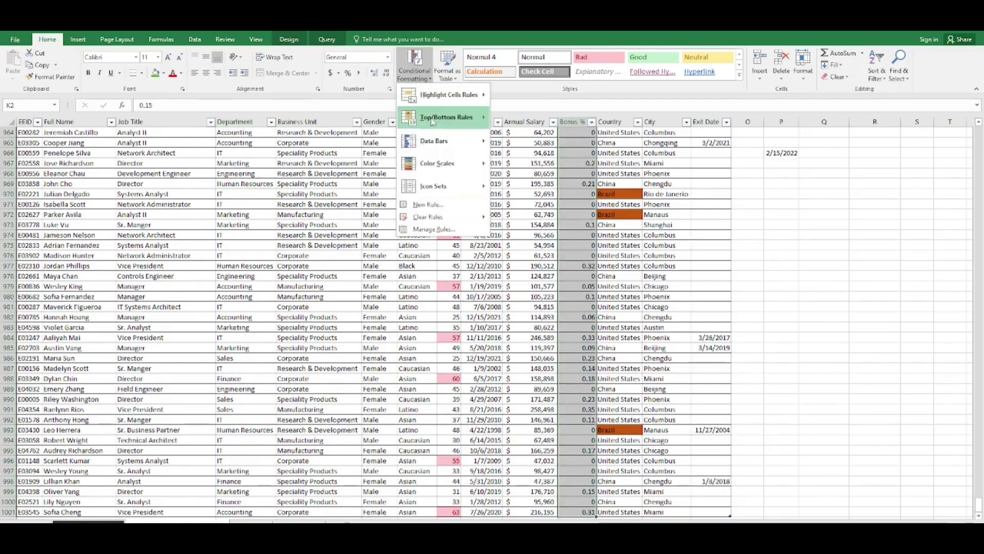
{"action": "mouse_move", "coordinate": [446, 117]}
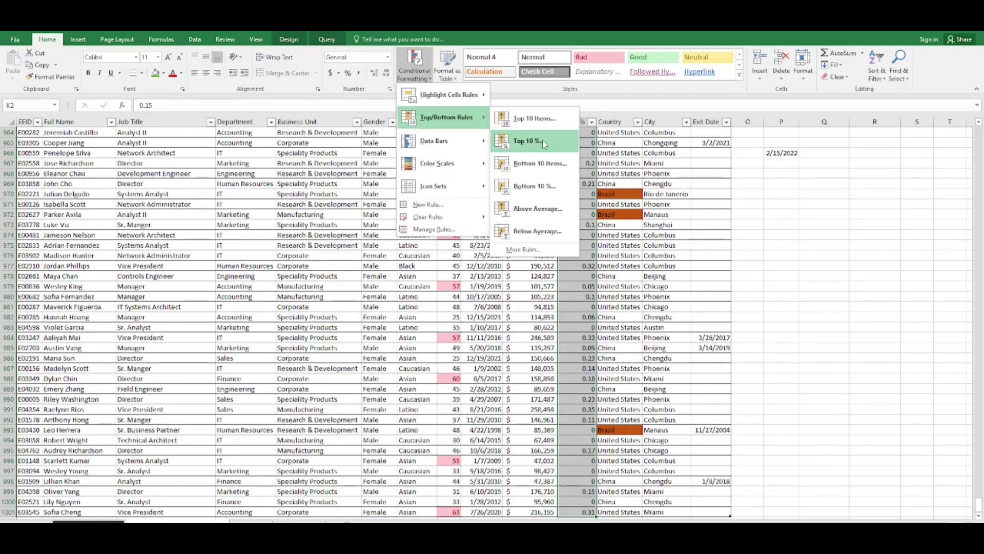
{"action": "left_click", "coordinate": [528, 141]}
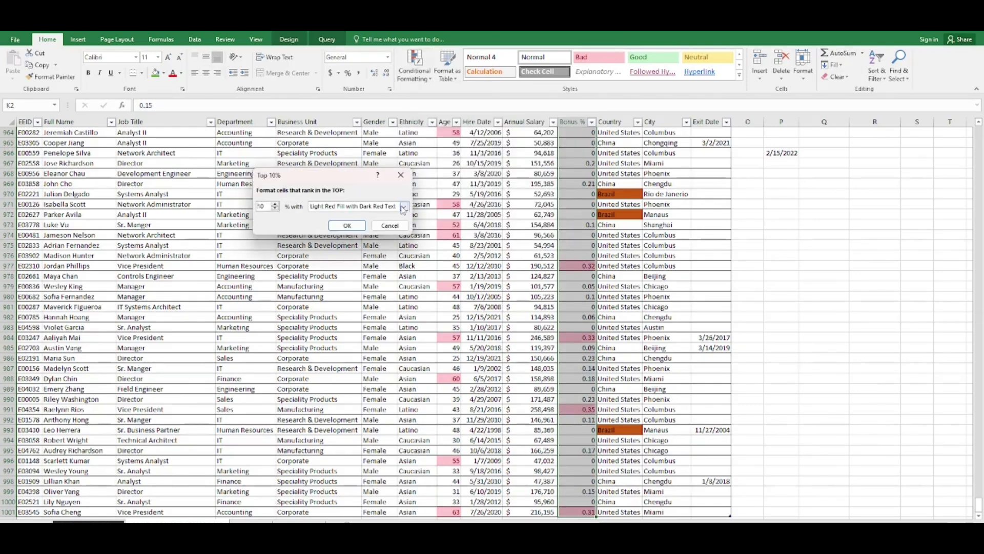
{"action": "left_click", "coordinate": [404, 206]}
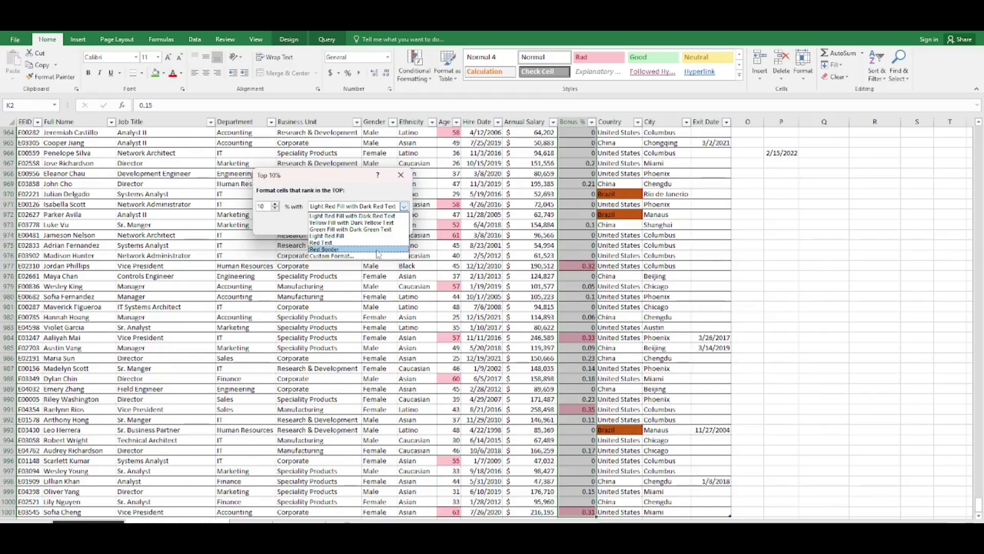
{"action": "left_click", "coordinate": [377, 249]}
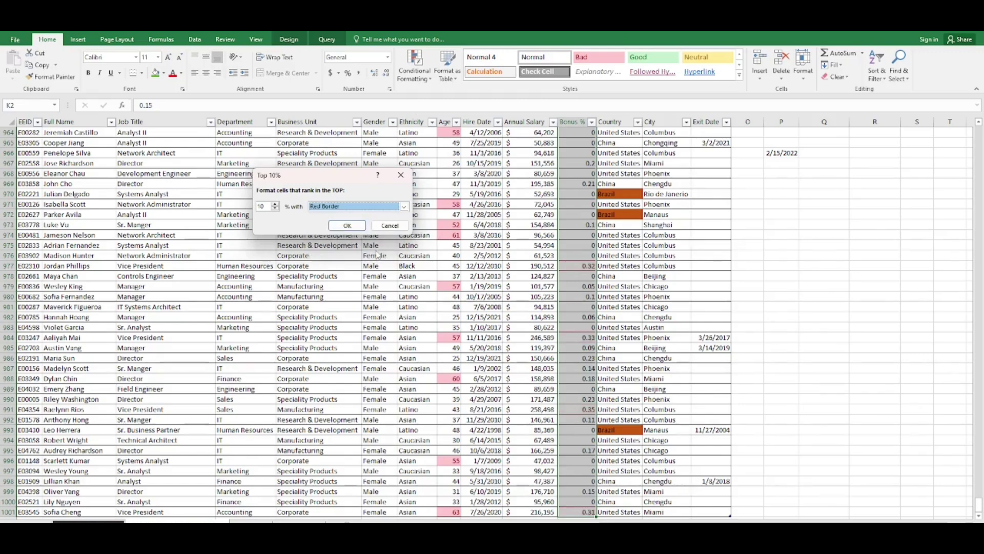
{"action": "left_click", "coordinate": [404, 206]}
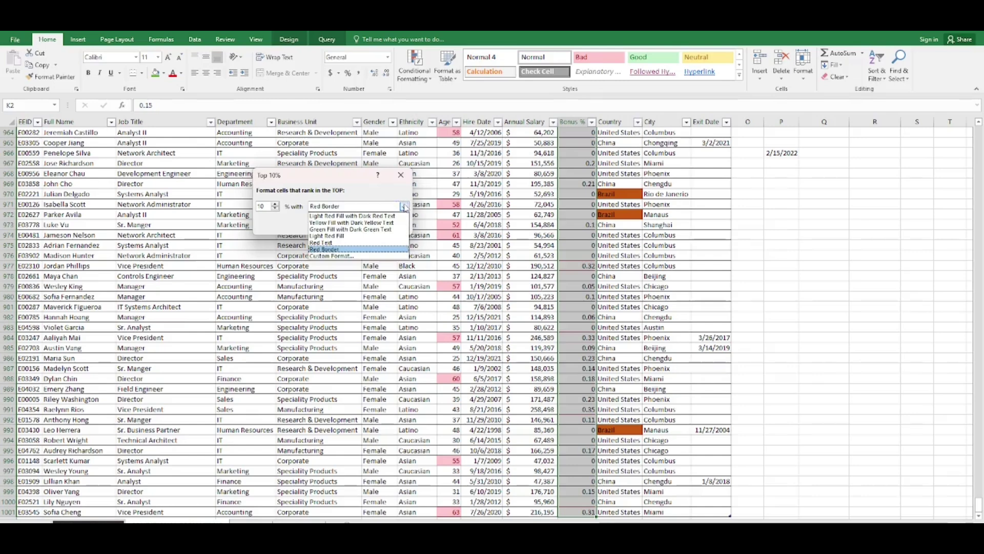
{"action": "left_click", "coordinate": [370, 224]}
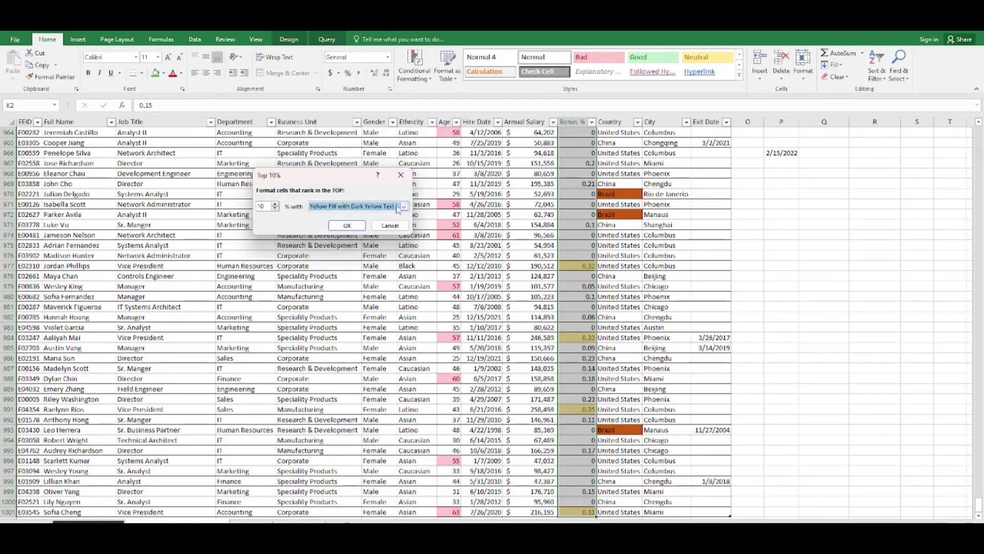
{"action": "left_click", "coordinate": [402, 207]}
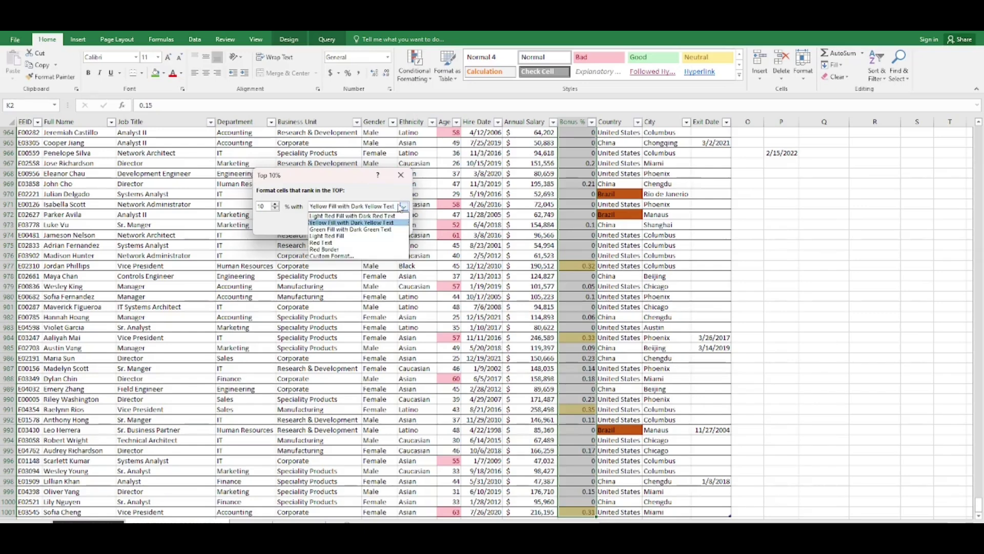
{"action": "left_click", "coordinate": [365, 223]}
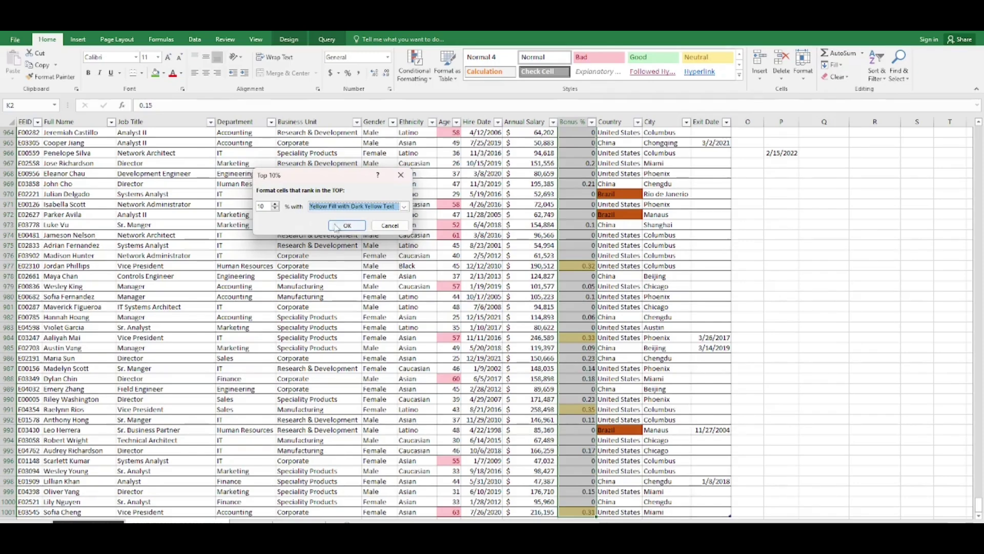
{"action": "left_click", "coordinate": [346, 226]}
{"action": "left_click", "coordinate": [536, 256]}
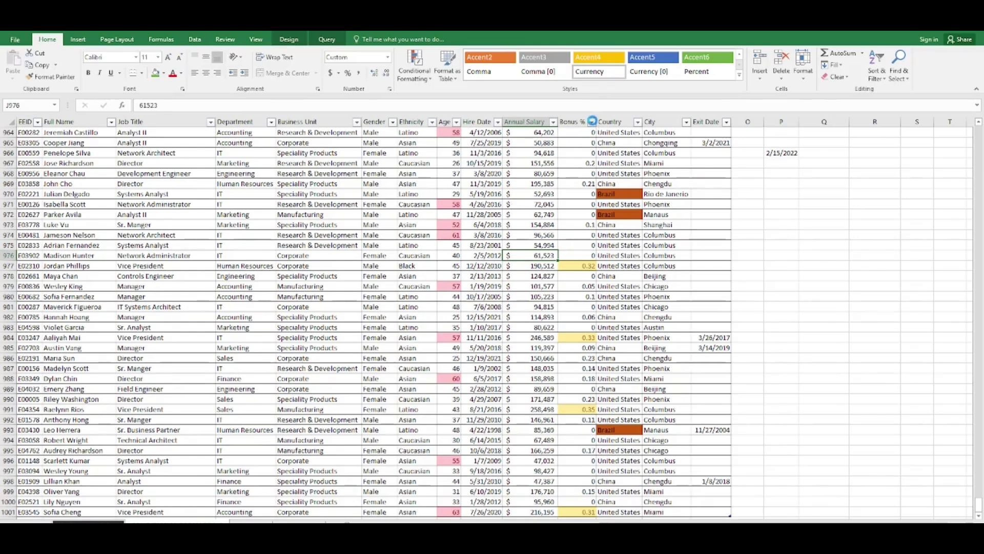
Sort the table by the Bonus % column's yellow cell color so the highlighted rows come first
{"action": "left_click", "coordinate": [592, 121]}
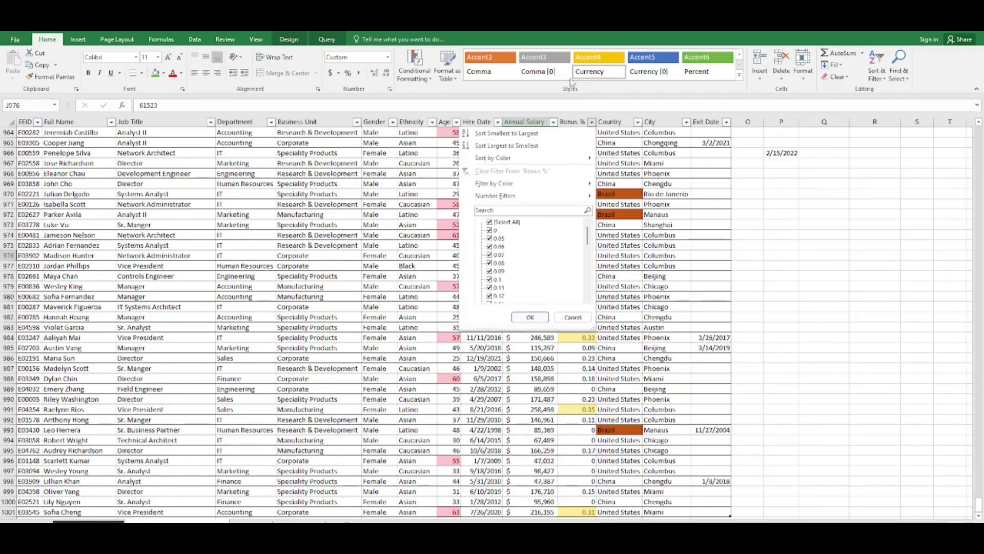
{"action": "mouse_move", "coordinate": [531, 158]}
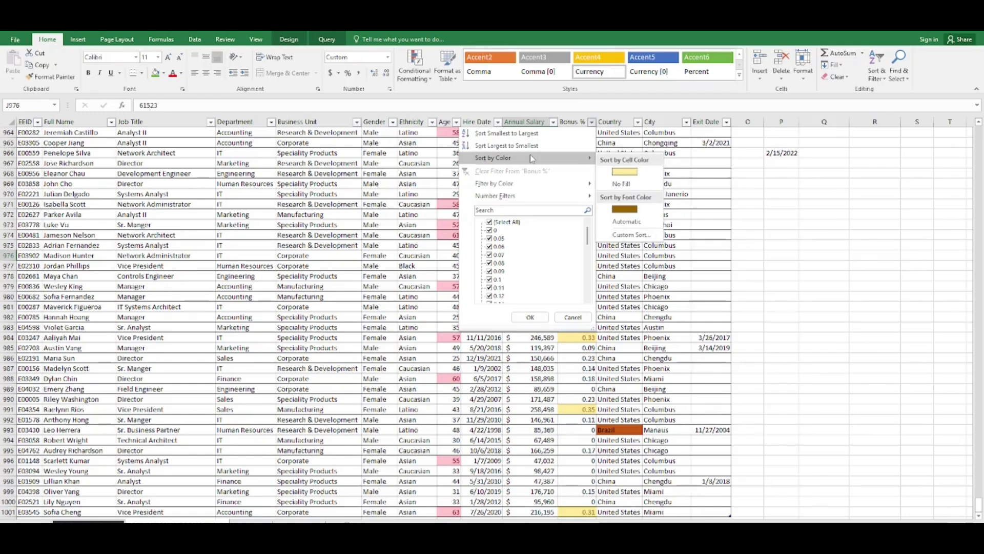
{"action": "left_click", "coordinate": [631, 171]}
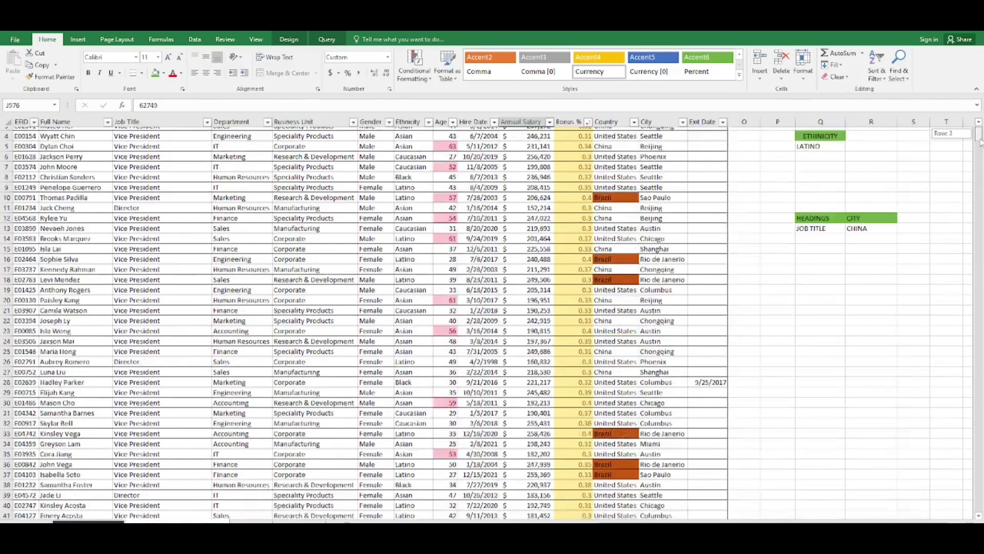
{"action": "left_click", "coordinate": [657, 215]}
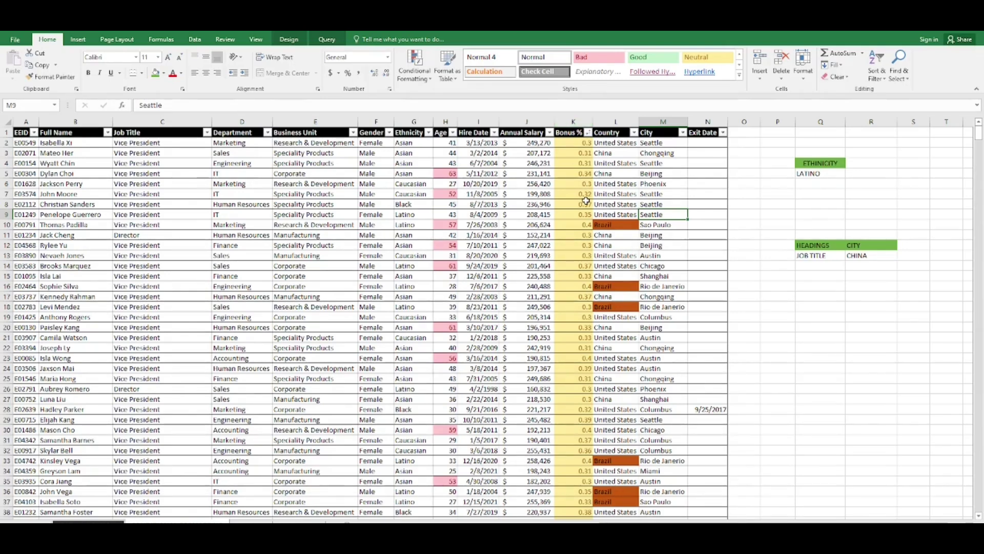
{"action": "left_click", "coordinate": [563, 124]}
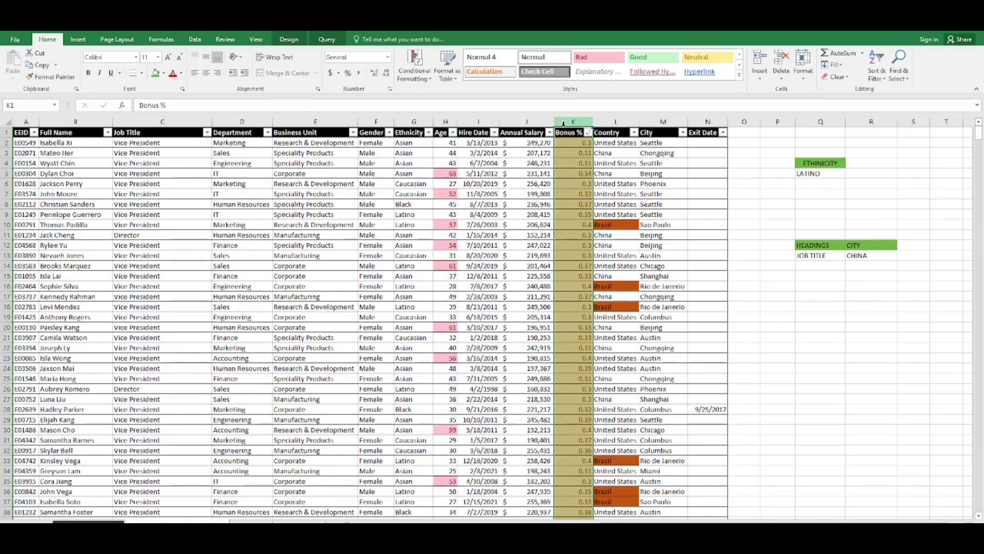
{"action": "left_click", "coordinate": [423, 78]}
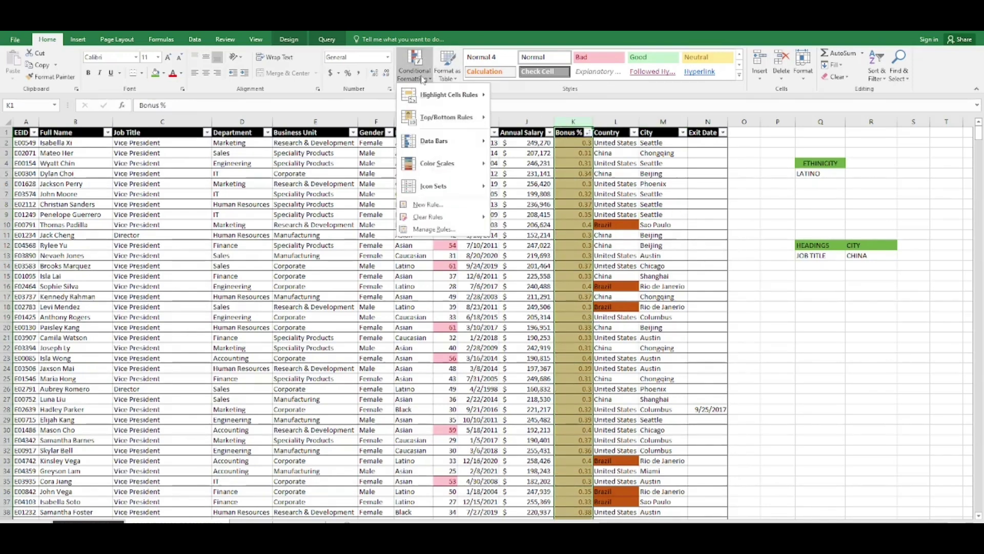
{"action": "mouse_move", "coordinate": [446, 95]}
{"action": "left_click", "coordinate": [510, 113]}
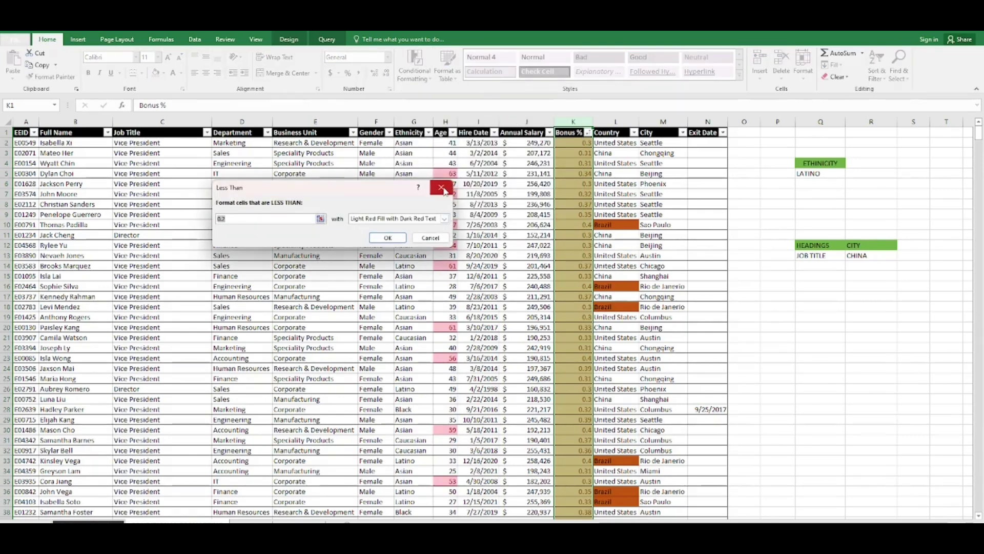
{"action": "left_click", "coordinate": [441, 189]}
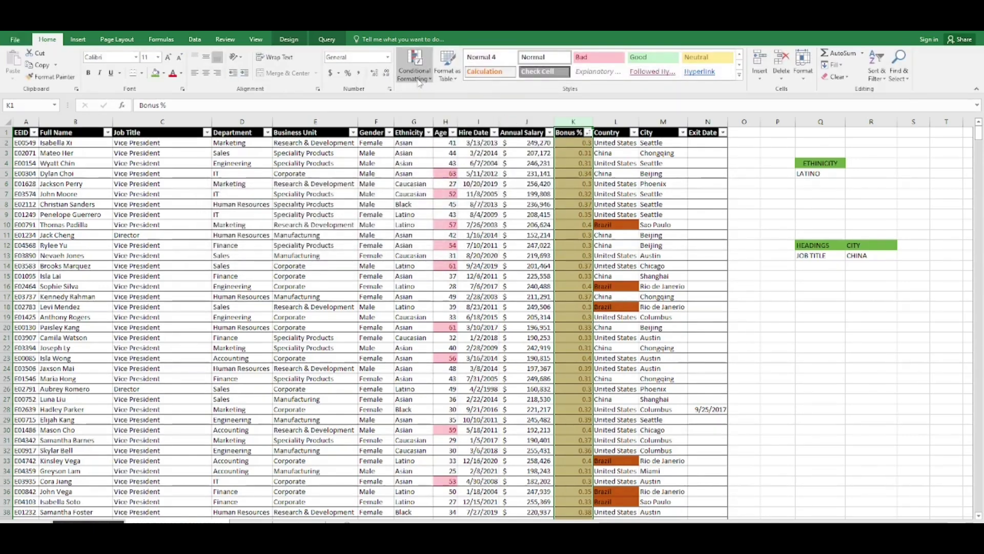
Highlight duplicate values in the Bonus % column with a custom light blue fill and look over the formatted rows
{"action": "left_click", "coordinate": [419, 82]}
{"action": "mouse_move", "coordinate": [446, 95]}
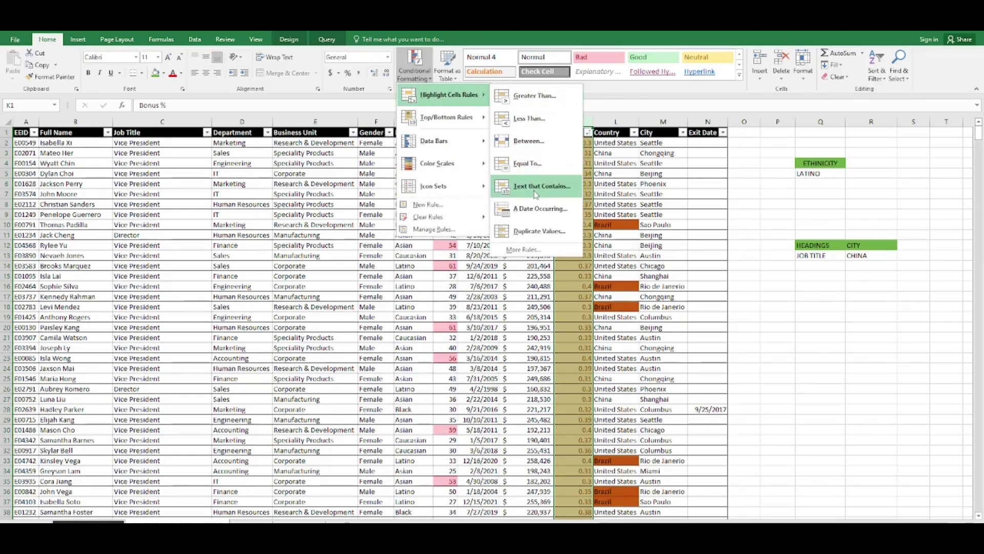
{"action": "left_click", "coordinate": [536, 232]}
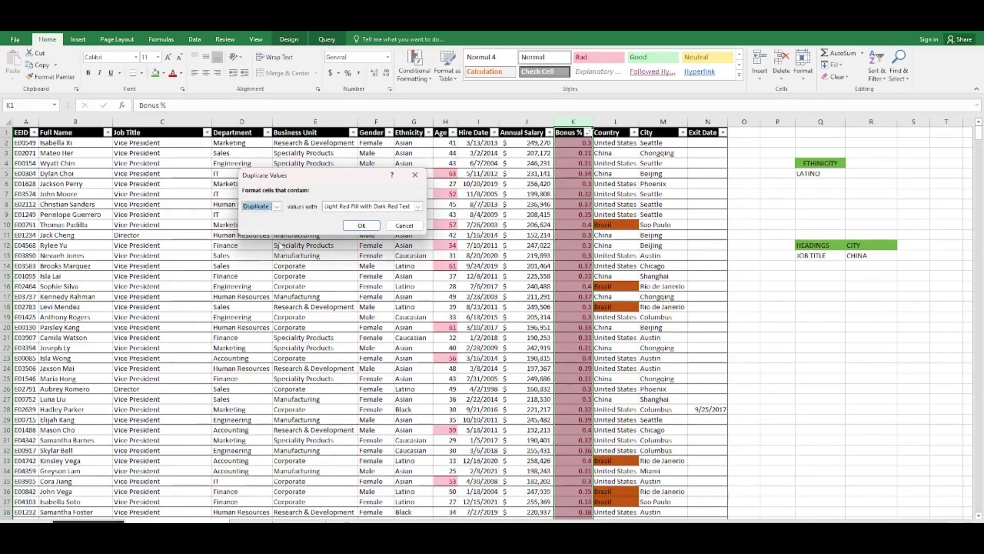
{"action": "left_click", "coordinate": [419, 206]}
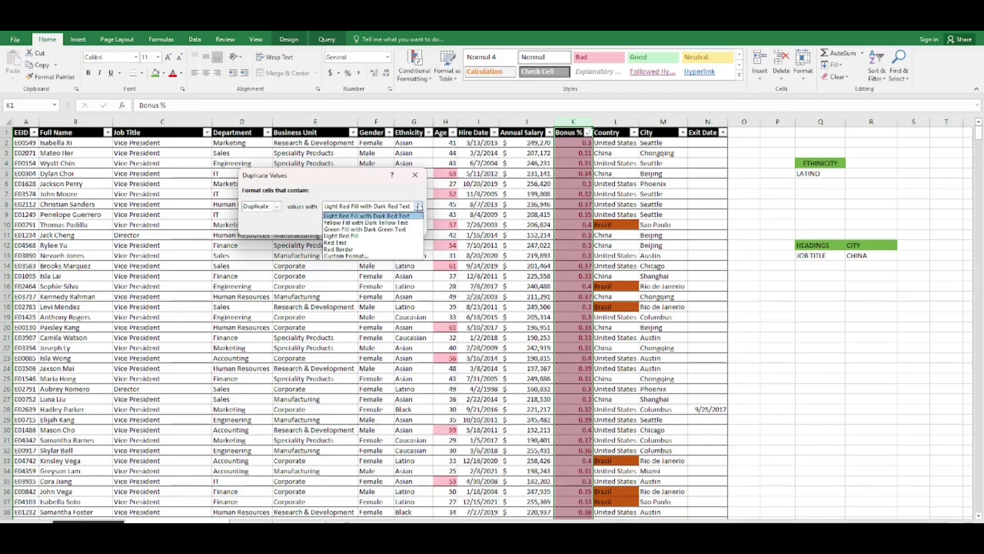
{"action": "left_click", "coordinate": [381, 255]}
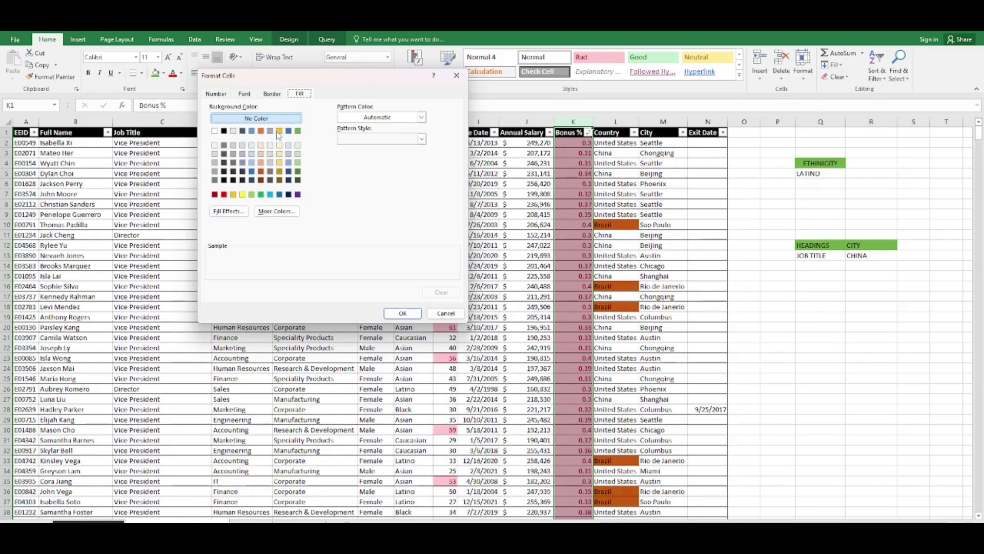
{"action": "left_click", "coordinate": [261, 173]}
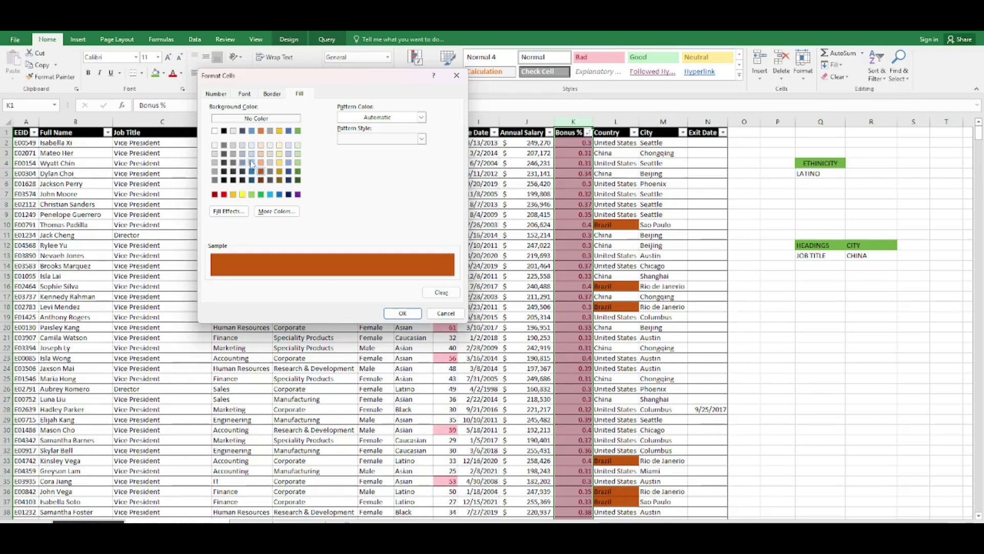
{"action": "left_click", "coordinate": [252, 163]}
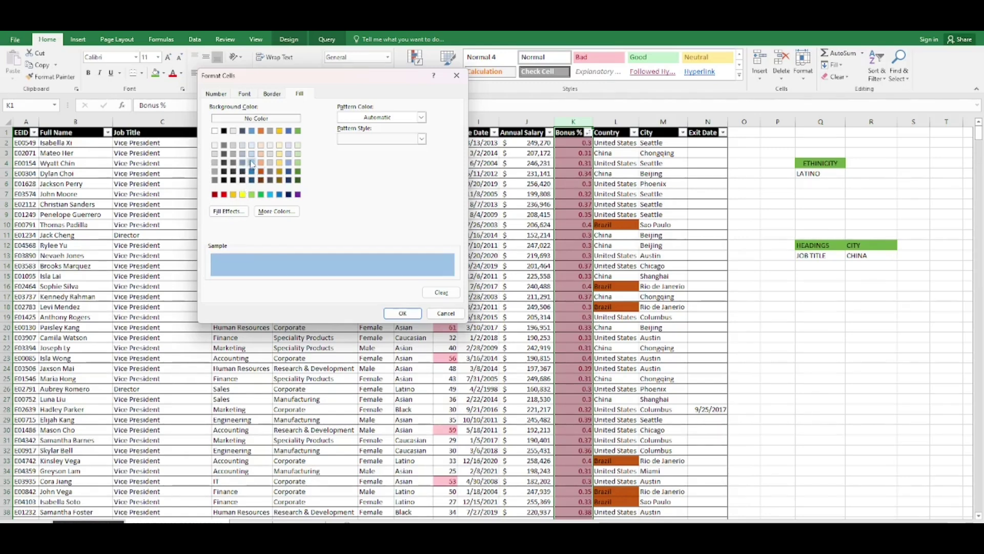
{"action": "left_click", "coordinate": [396, 314]}
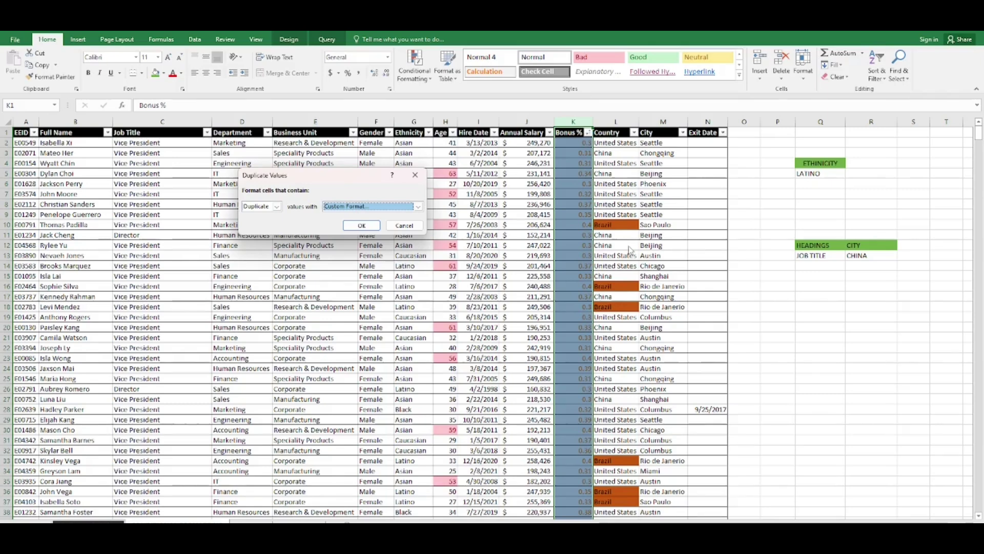
{"action": "left_click", "coordinate": [378, 226]}
{"action": "left_click", "coordinate": [637, 180]}
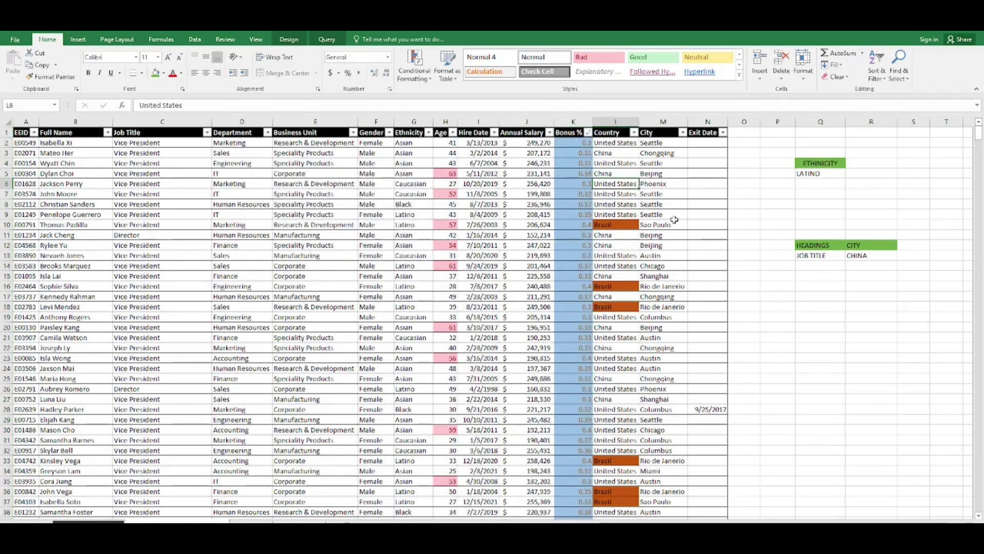
{"action": "left_click_drag", "start_coordinate": [979, 139], "coordinate": [979, 259]}
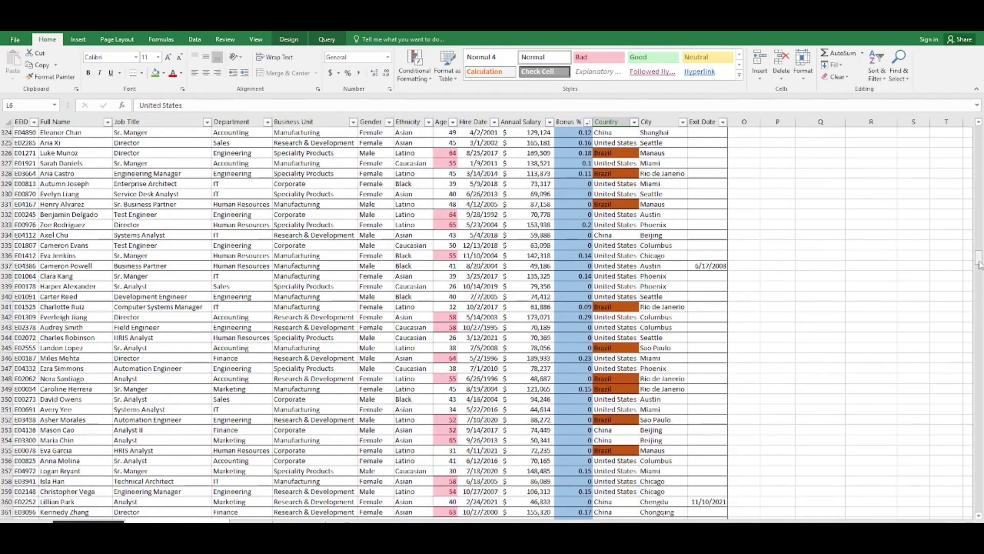
{"action": "left_click_drag", "start_coordinate": [979, 264], "coordinate": [979, 130]}
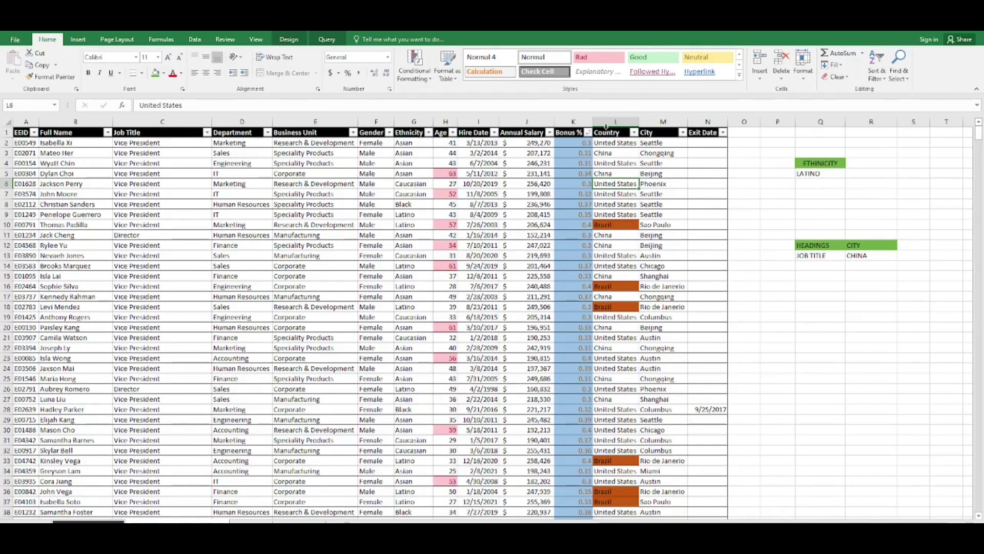
Start a new formatting rule for the Bonus % column that formats only unique or duplicate values, set to duplicate
{"action": "left_click", "coordinate": [573, 122]}
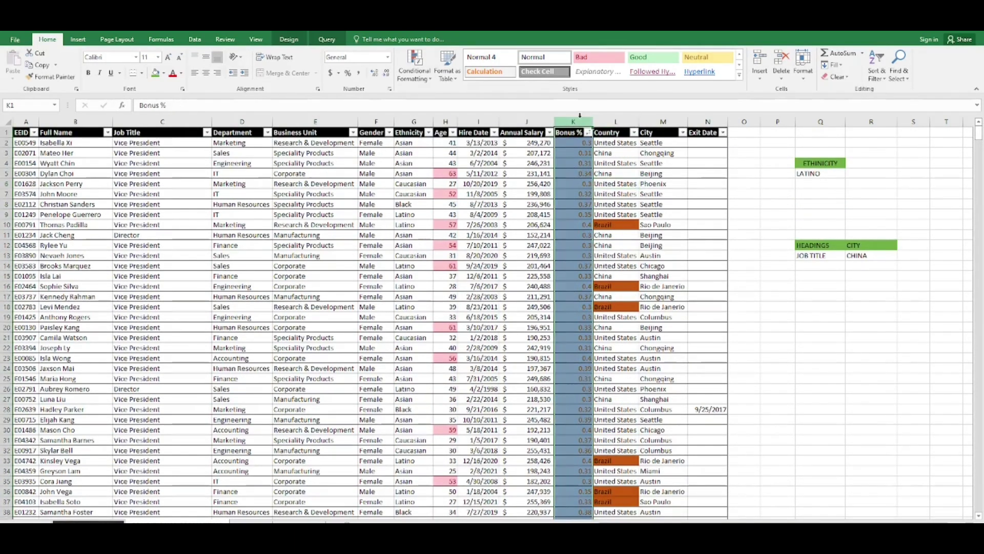
{"action": "left_click", "coordinate": [432, 72]}
{"action": "mouse_move", "coordinate": [442, 131]}
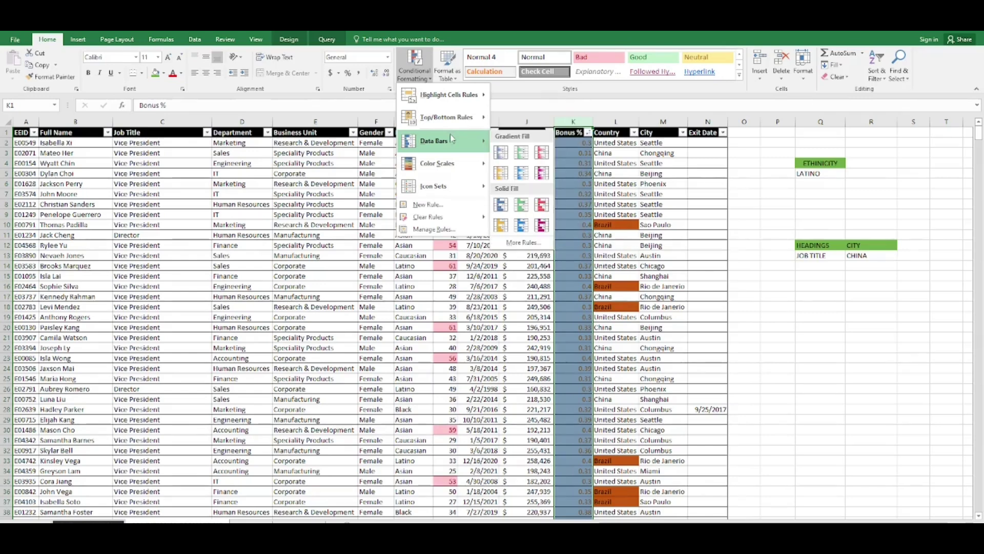
{"action": "mouse_move", "coordinate": [474, 103]}
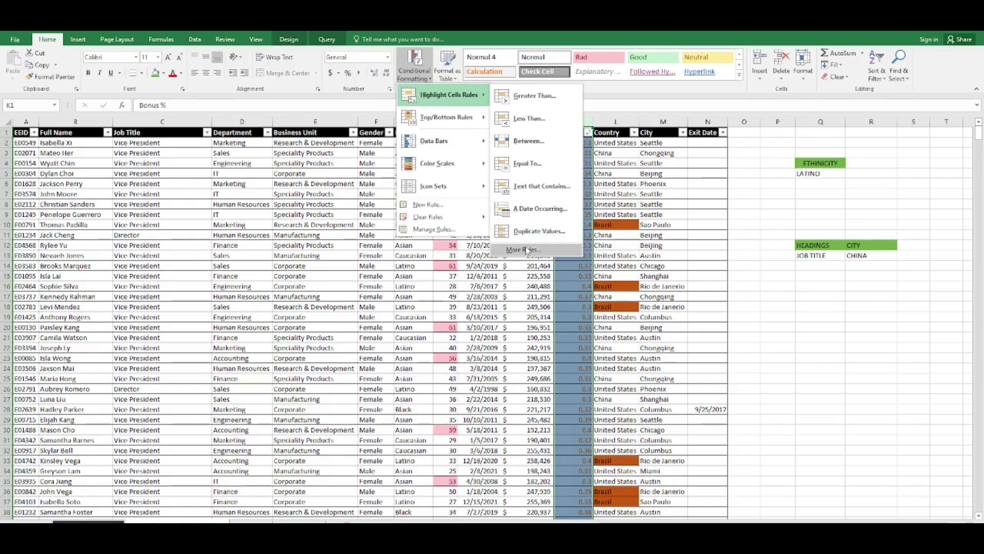
{"action": "left_click", "coordinate": [526, 249]}
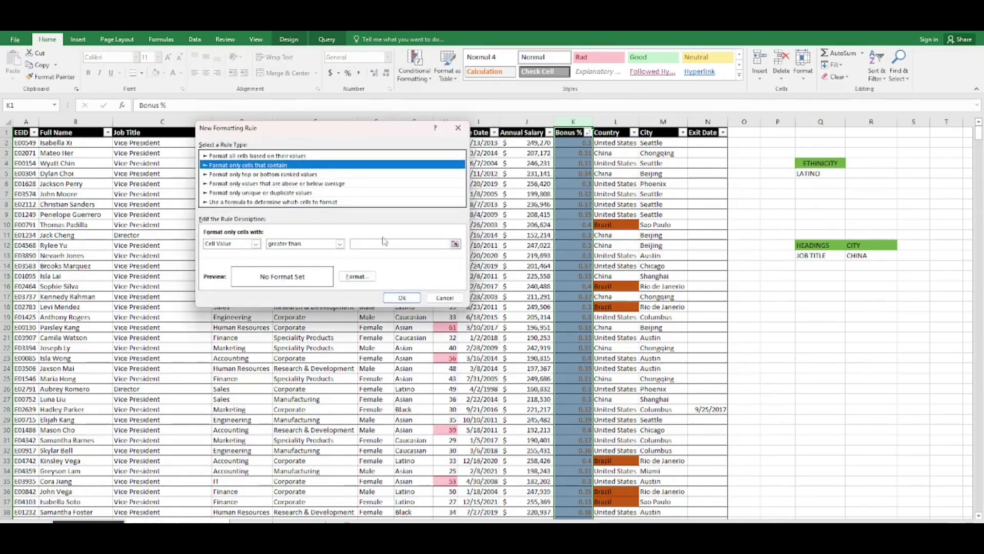
{"action": "left_click", "coordinate": [302, 174]}
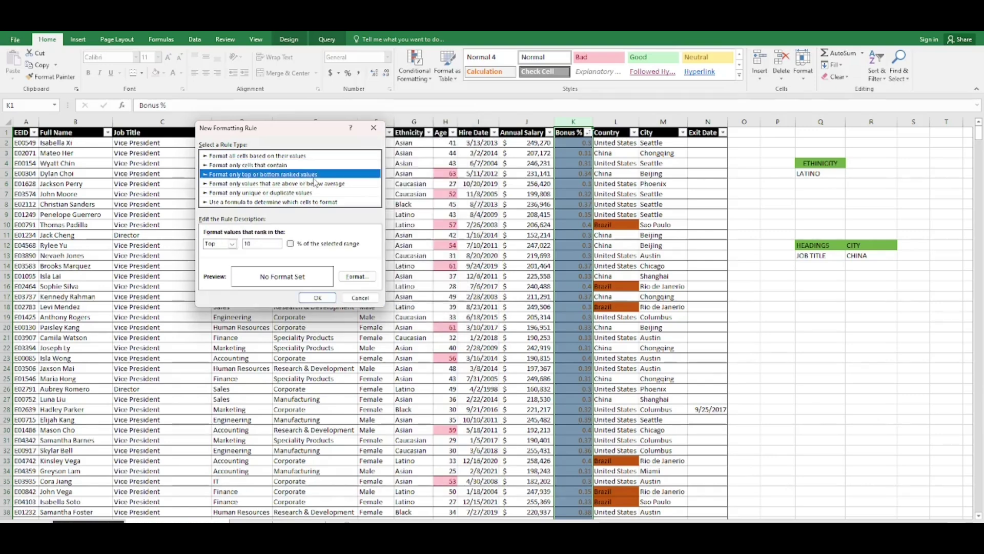
{"action": "left_click", "coordinate": [291, 193]}
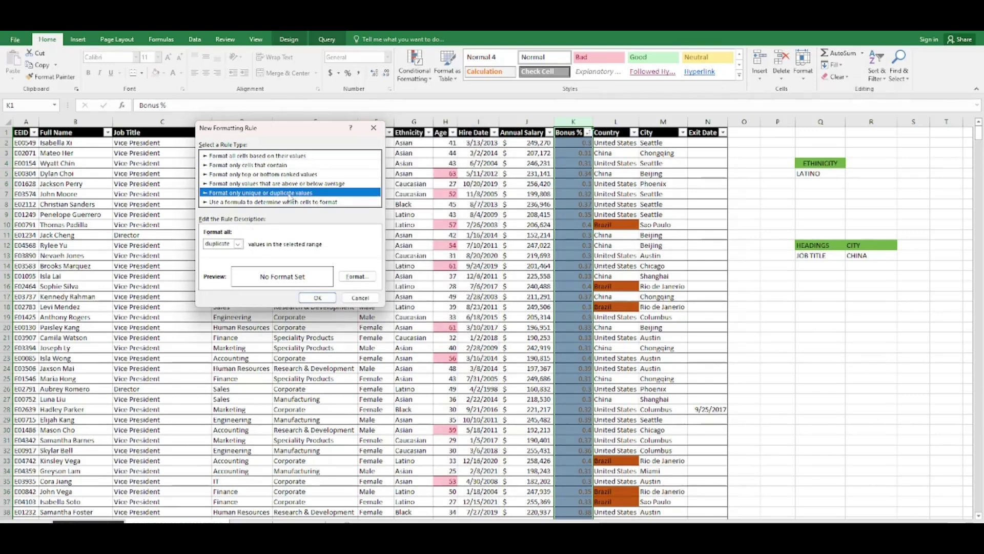
{"action": "left_click", "coordinate": [239, 245]}
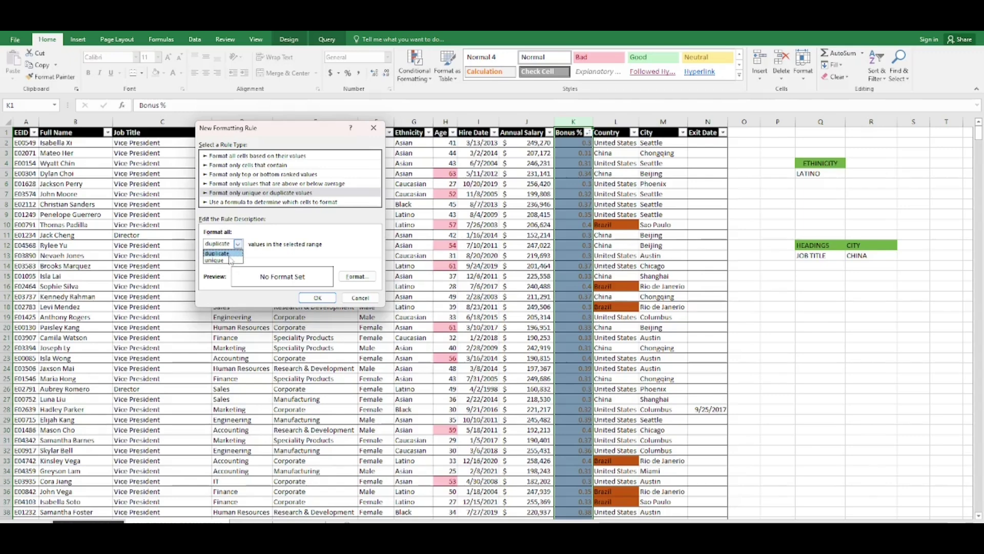
{"action": "left_click", "coordinate": [229, 253]}
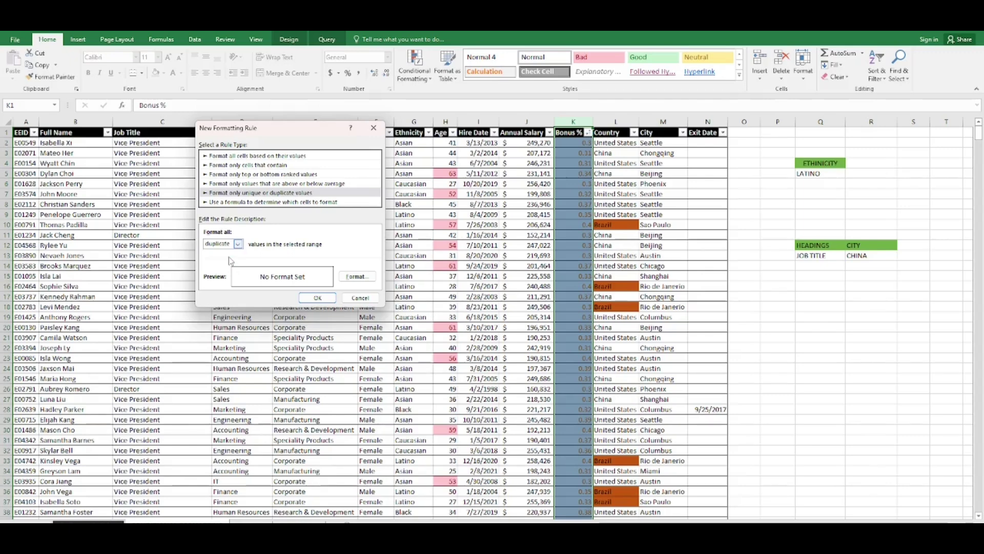
Give the duplicate-values rule a light green fill and apply it to the Bonus % column
{"action": "left_click", "coordinate": [359, 276]}
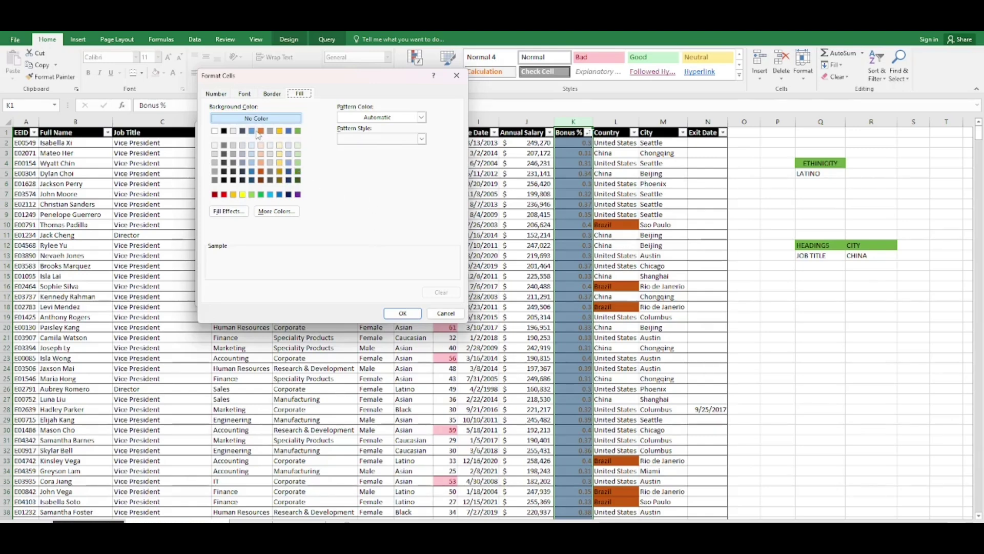
{"action": "left_click", "coordinate": [298, 162]}
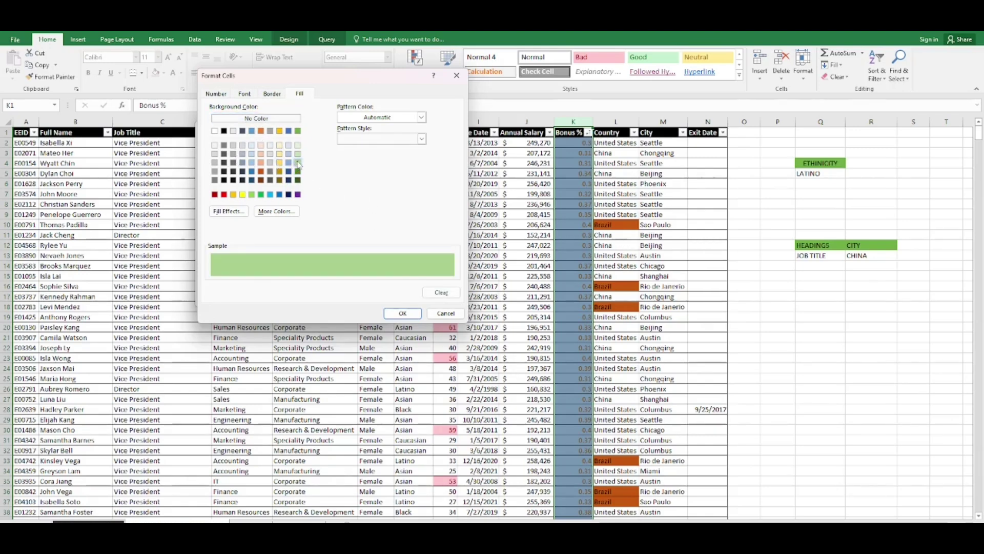
{"action": "left_click", "coordinate": [402, 313]}
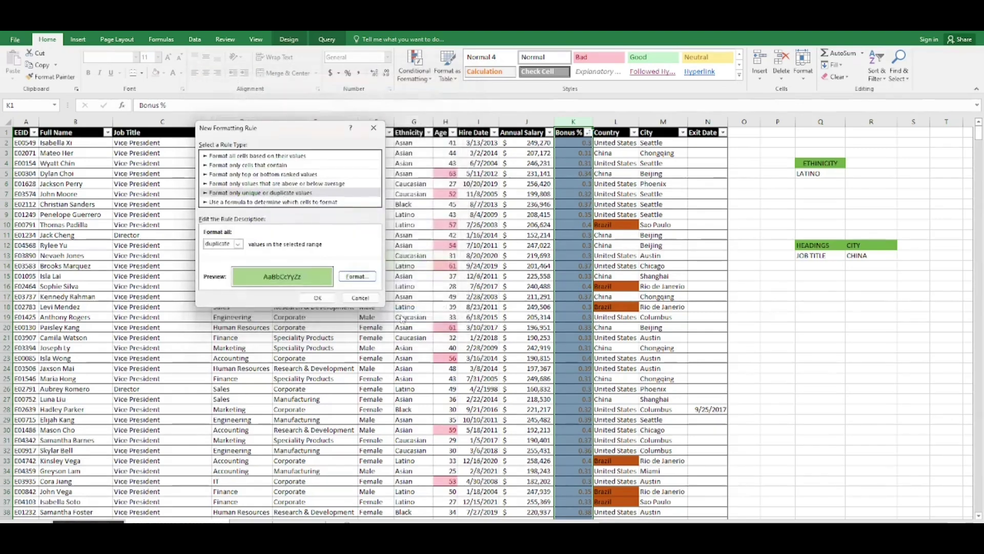
{"action": "left_click", "coordinate": [326, 294]}
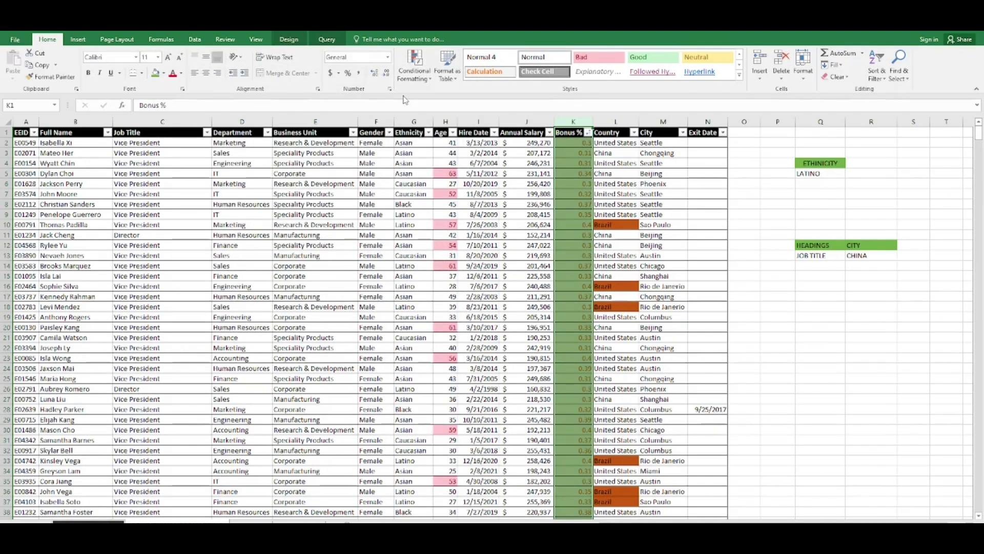
Start another formatting rule for the Bonus % column that formats only unique or duplicate values, set to unique
{"action": "left_click", "coordinate": [413, 66]}
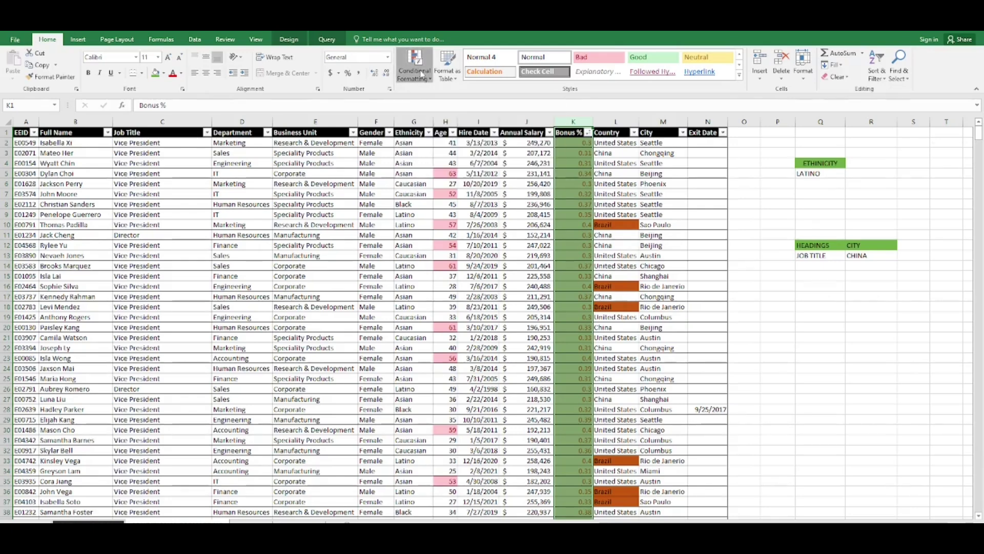
{"action": "mouse_move", "coordinate": [452, 98]}
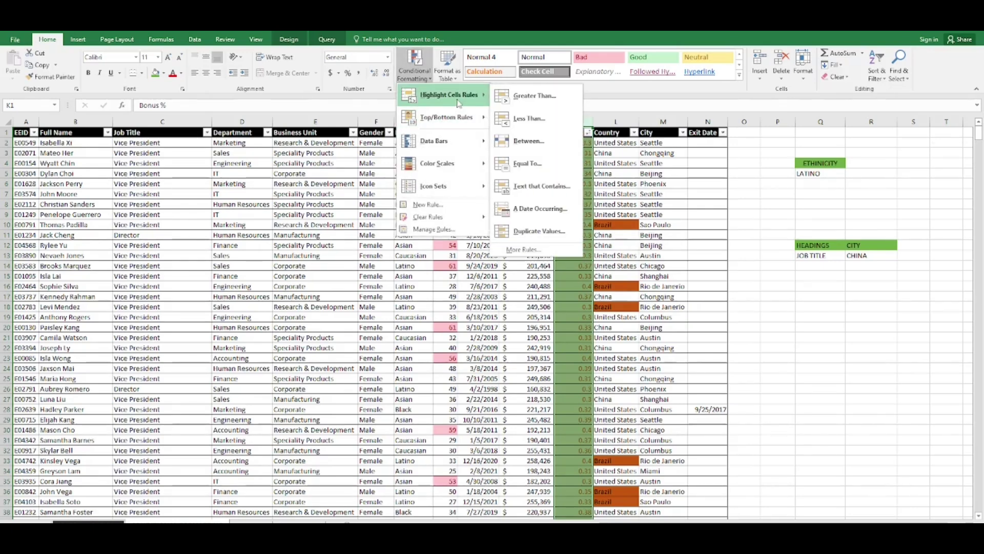
{"action": "left_click", "coordinate": [523, 250]}
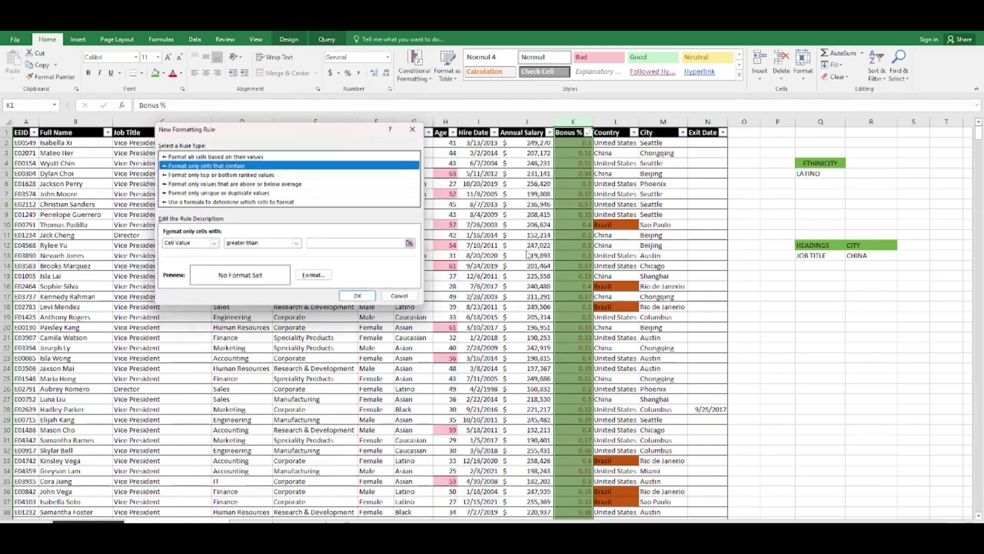
{"action": "left_click", "coordinate": [251, 193]}
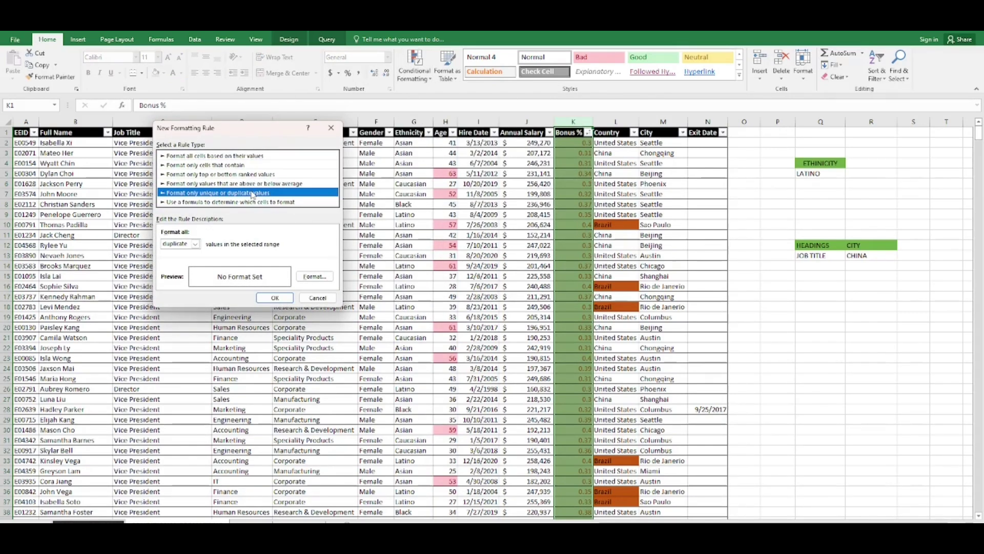
{"action": "left_click", "coordinate": [195, 245]}
{"action": "left_click", "coordinate": [193, 261]}
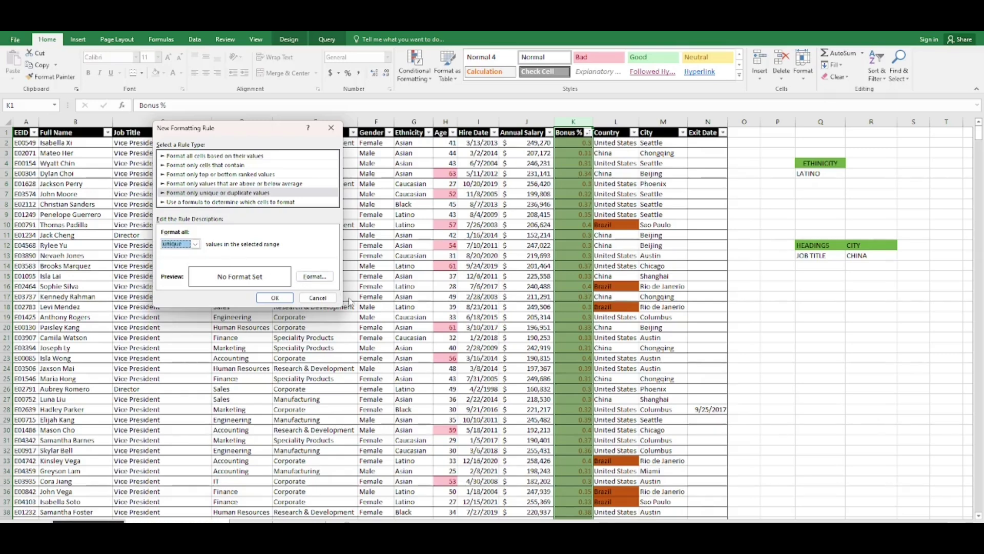
Give the unique-values rule a light green fill, apply it, and select the Bonus % header cell
{"action": "left_click", "coordinate": [317, 280]}
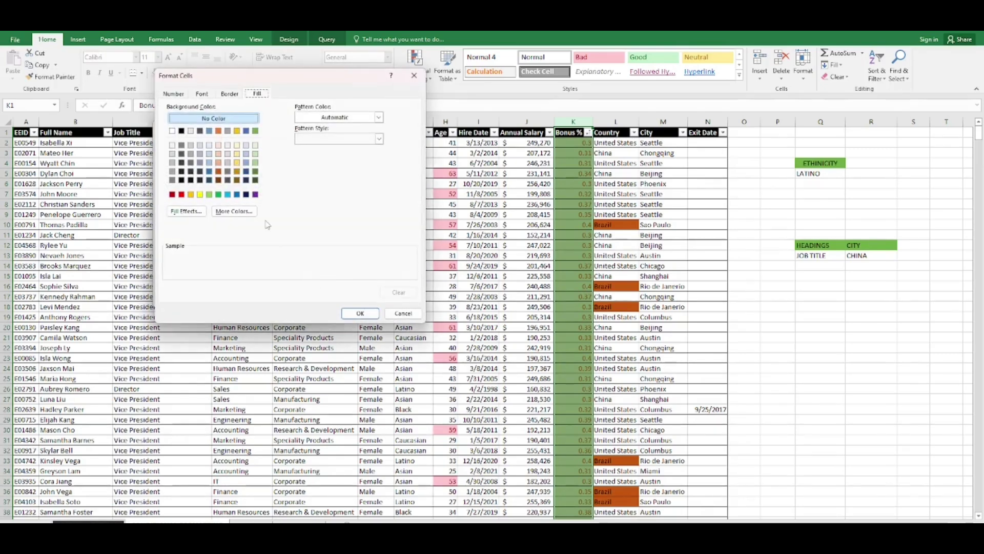
{"action": "left_click", "coordinate": [255, 163]}
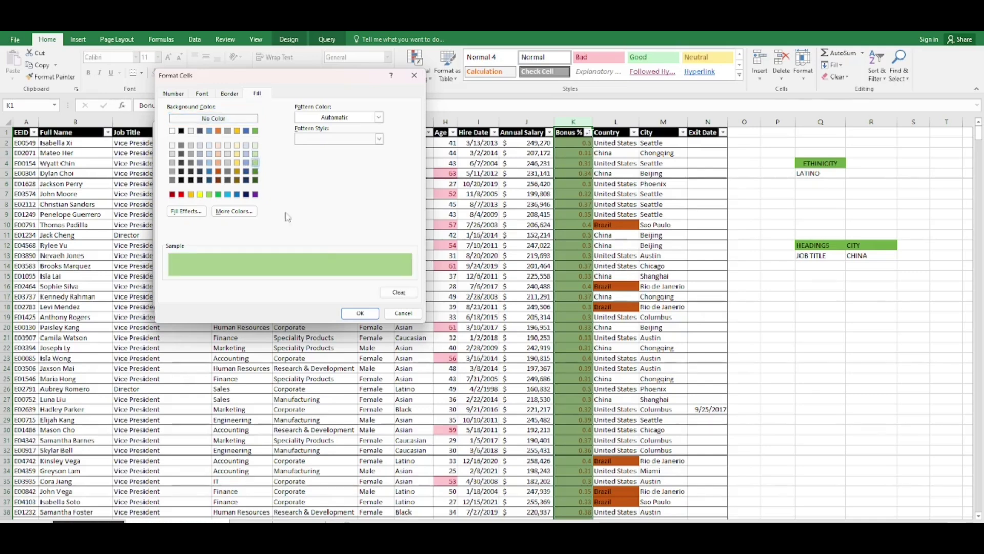
{"action": "left_click", "coordinate": [353, 310]}
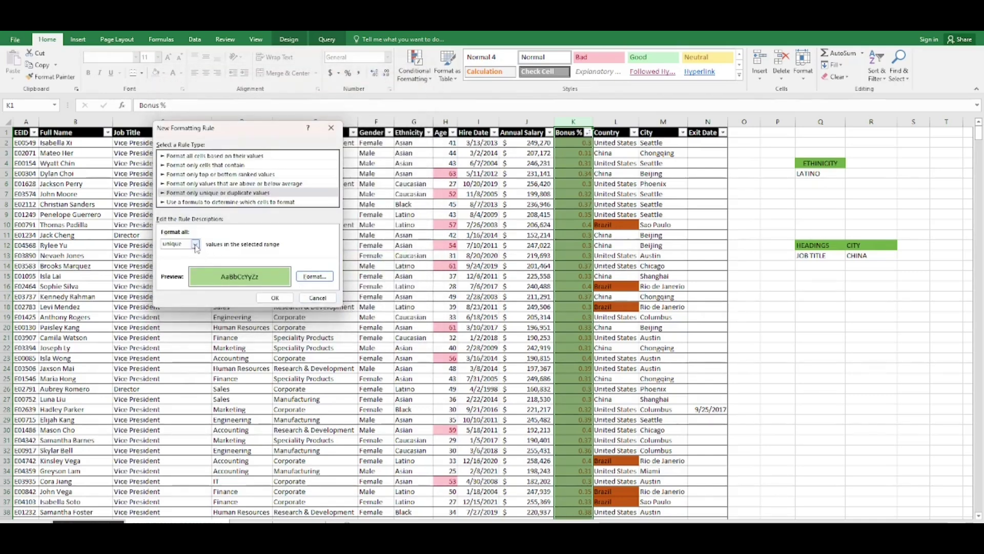
{"action": "left_click", "coordinate": [275, 297]}
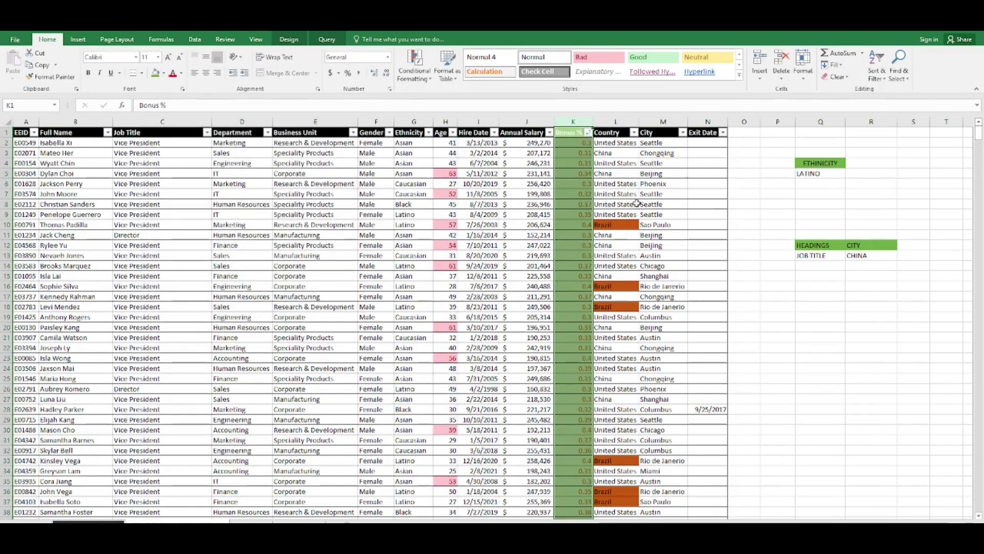
{"action": "left_click", "coordinate": [642, 146]}
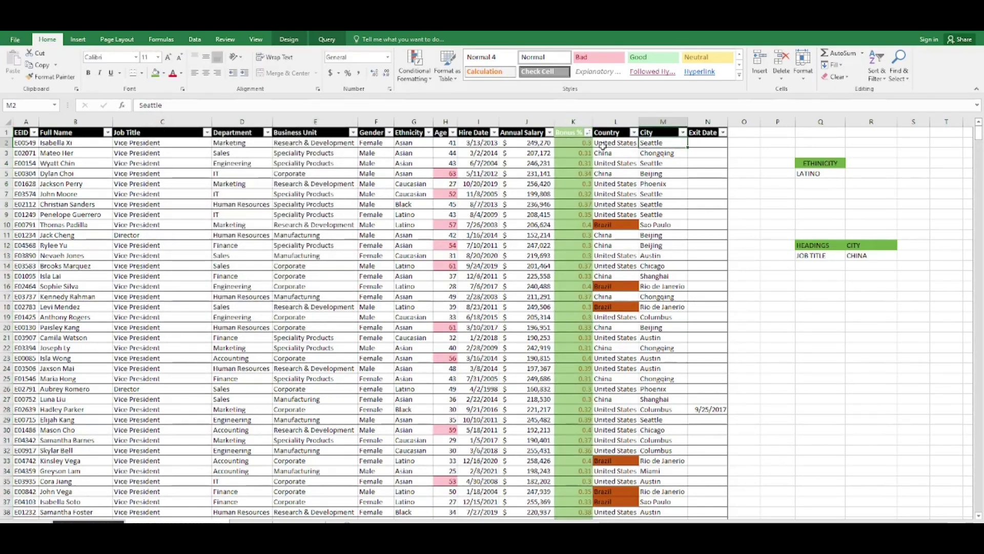
{"action": "left_click", "coordinate": [565, 134]}
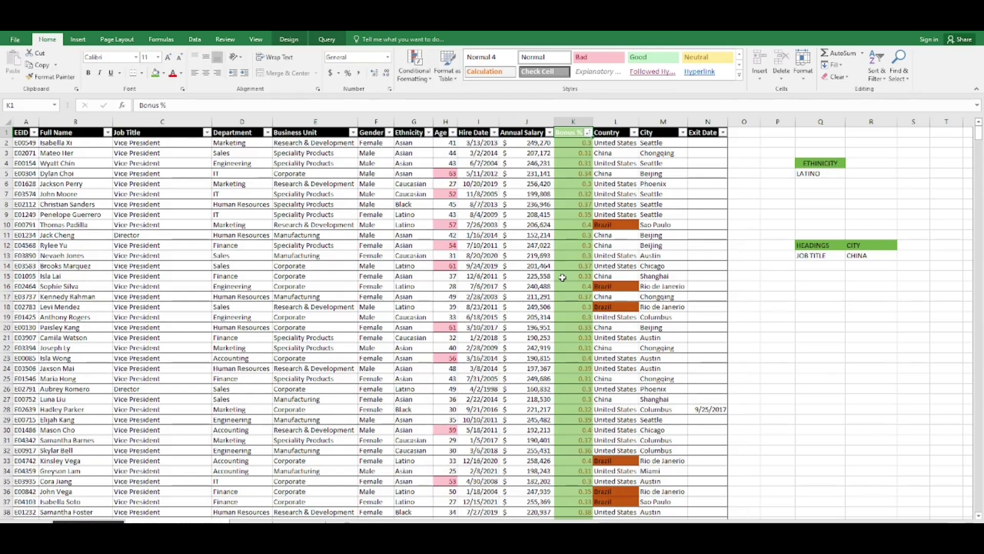
{"action": "left_click", "coordinate": [413, 142]}
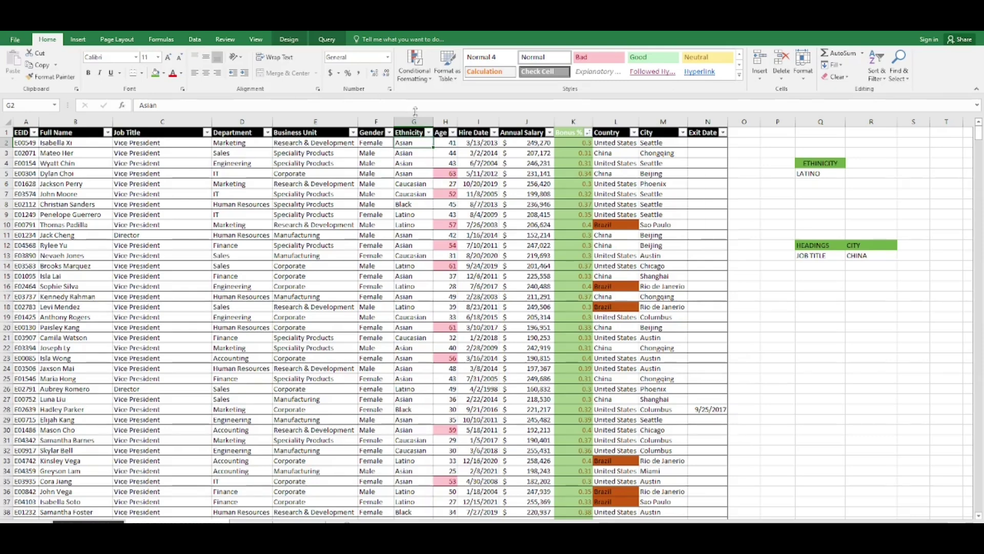
{"action": "left_click", "coordinate": [414, 121]}
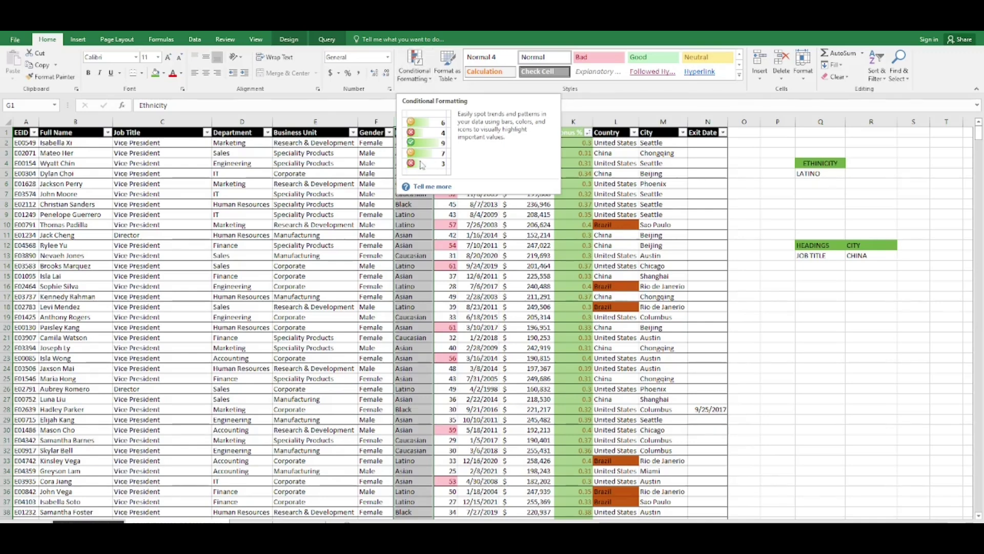
{"action": "left_click", "coordinate": [462, 252]}
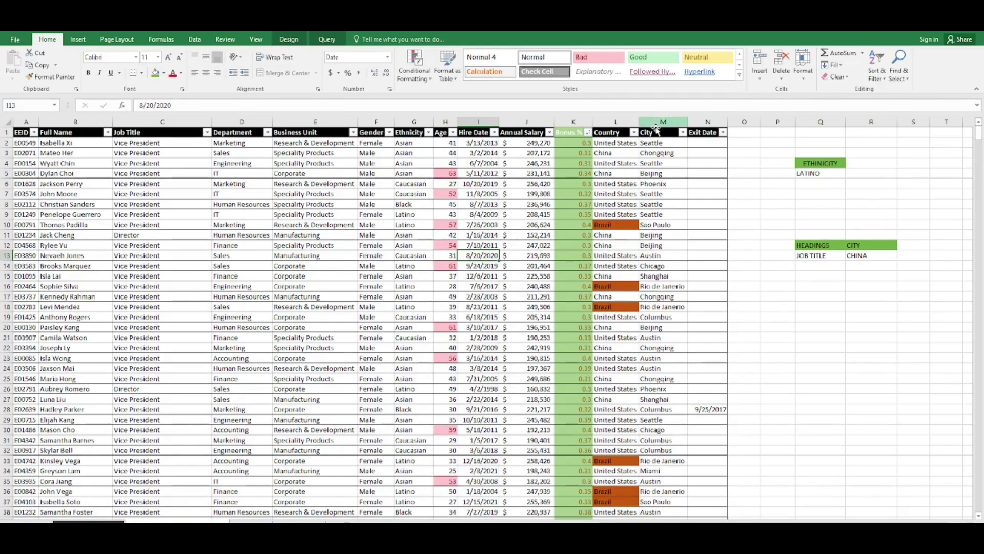
Start a new formatting rule for the City column that formats only unique or duplicate values, set to unique
{"action": "left_click", "coordinate": [655, 131]}
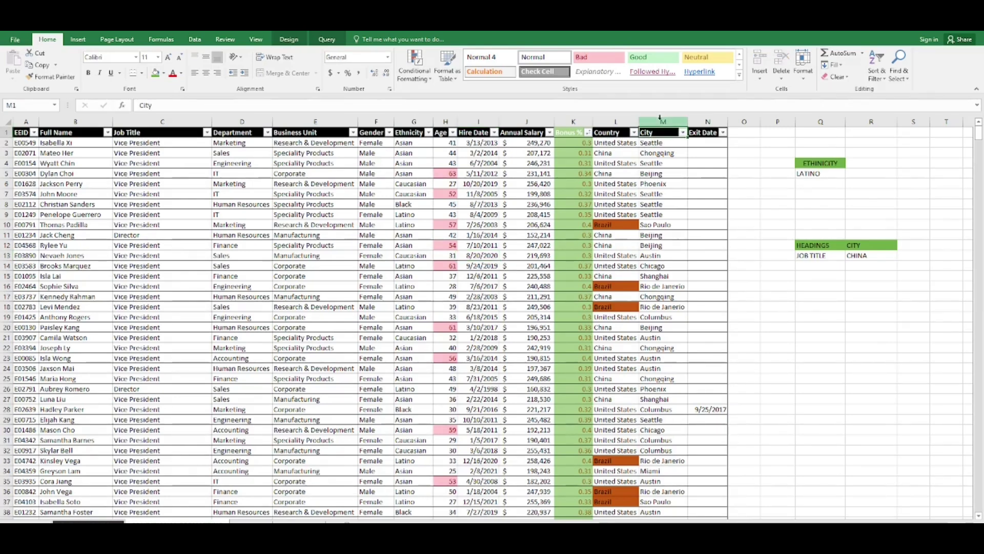
{"action": "key", "text": "ctrl+shift+Down"}
{"action": "left_click", "coordinate": [415, 74]}
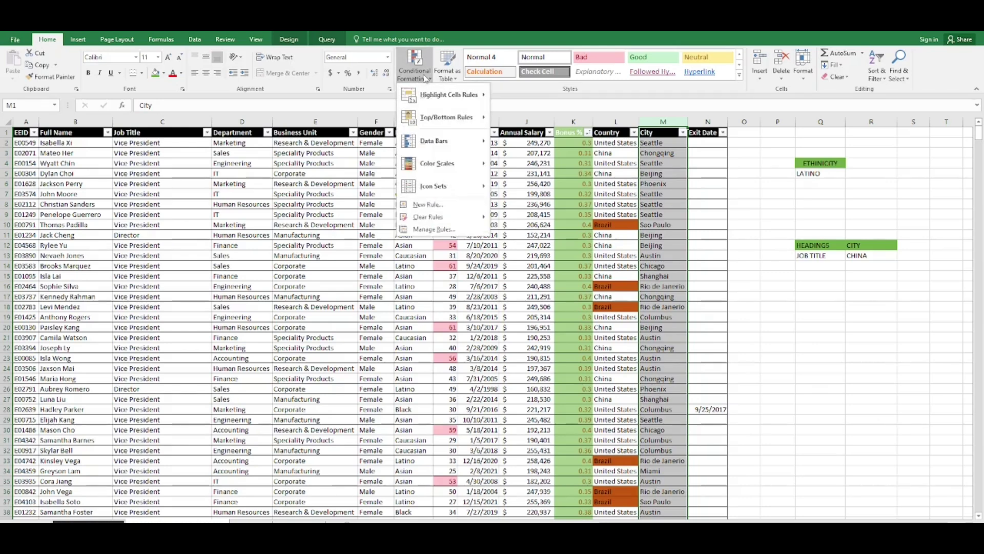
{"action": "mouse_move", "coordinate": [427, 99]}
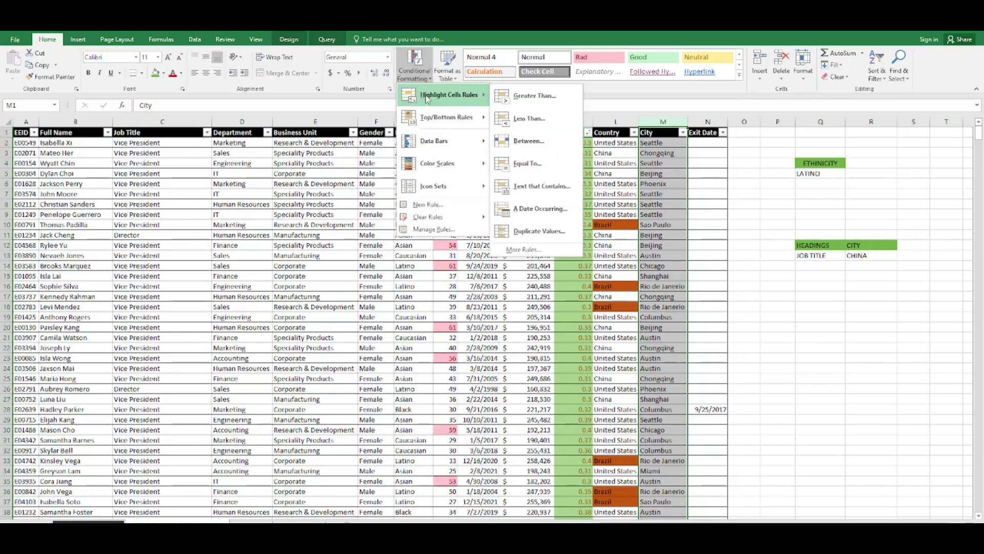
{"action": "left_click", "coordinate": [544, 250]}
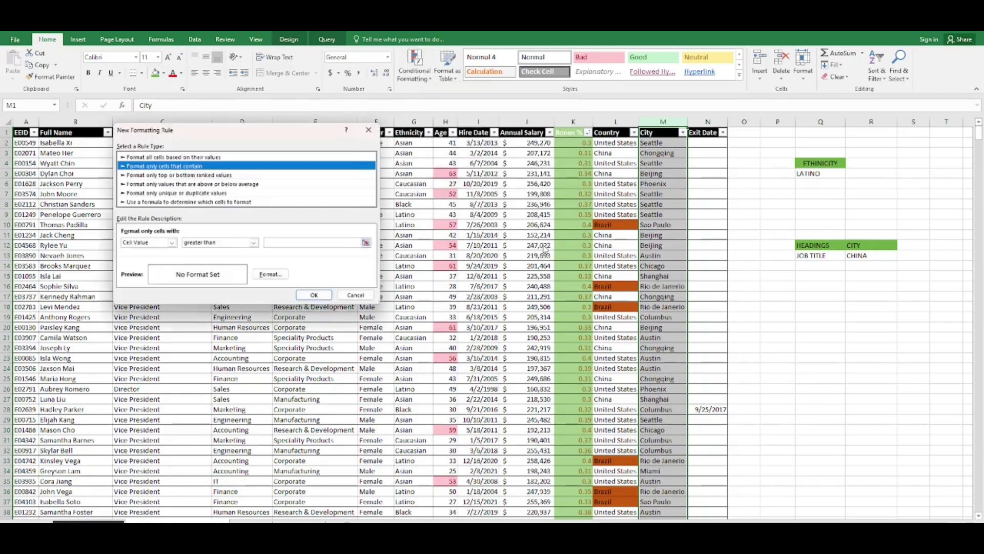
{"action": "left_click", "coordinate": [224, 193]}
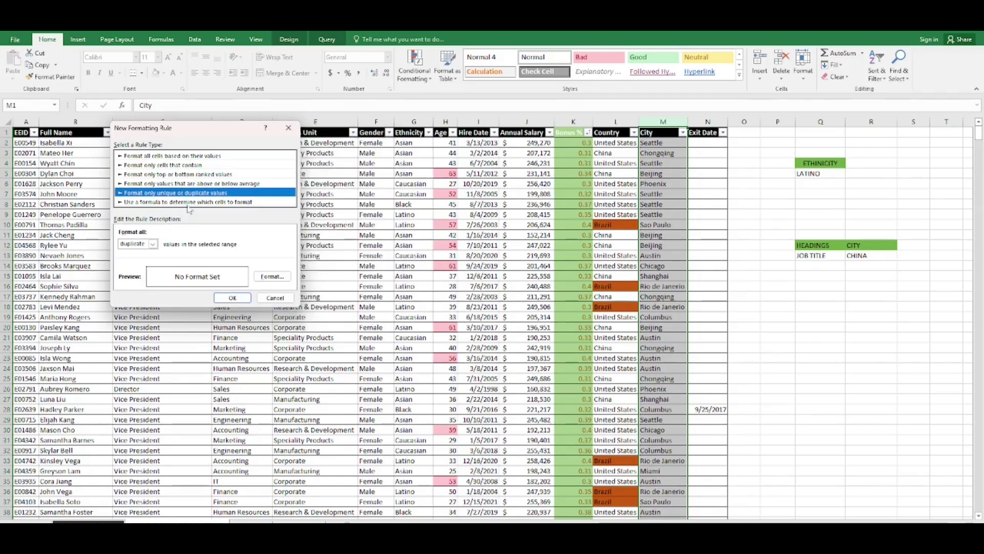
{"action": "left_click", "coordinate": [154, 245]}
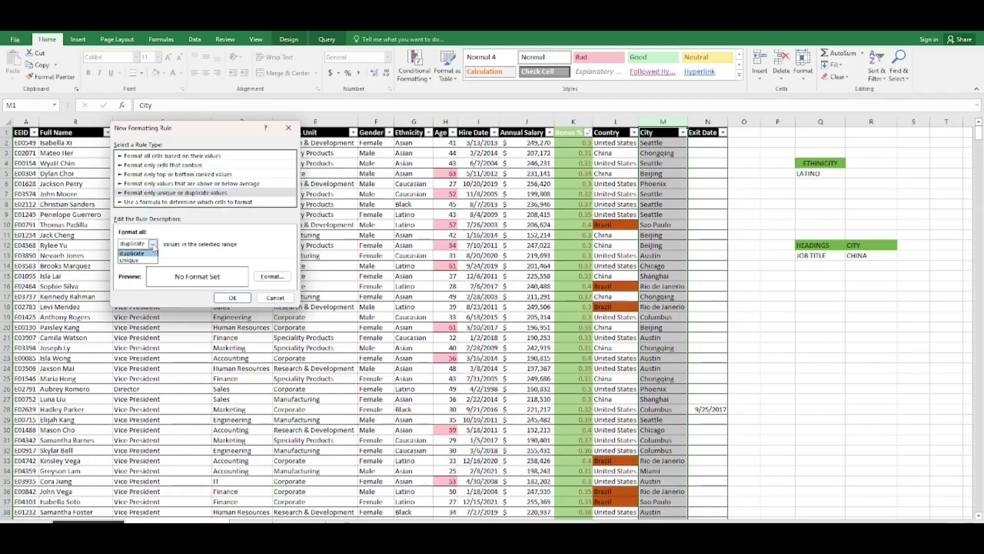
{"action": "left_click", "coordinate": [149, 260]}
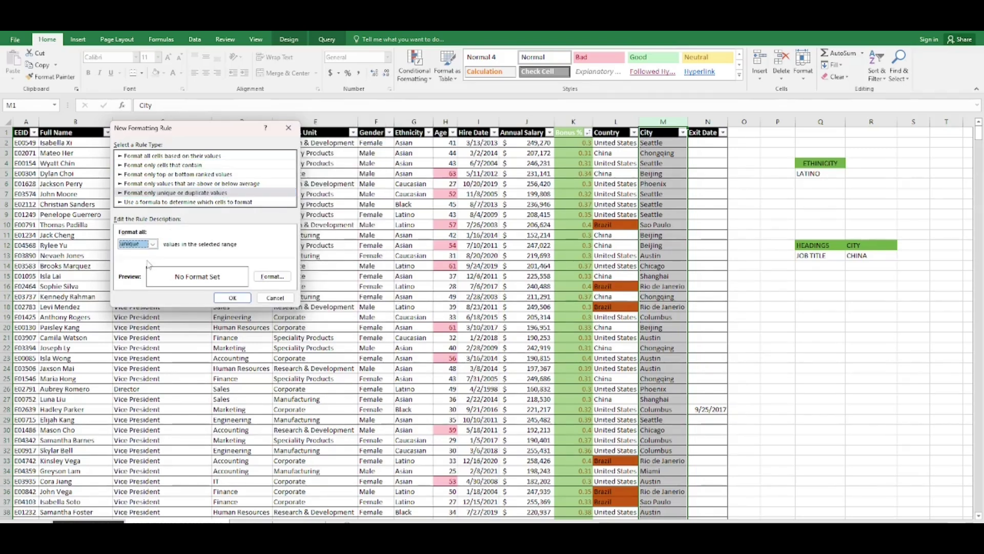
Give the City column's unique-values rule a green fill, apply it, and deselect the column
{"action": "left_click", "coordinate": [270, 277]}
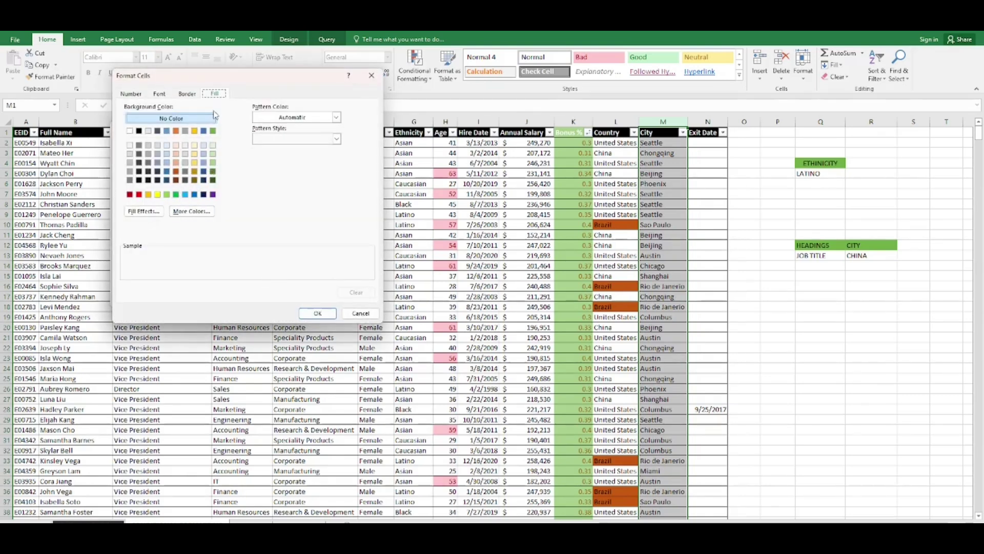
{"action": "left_click", "coordinate": [213, 132]}
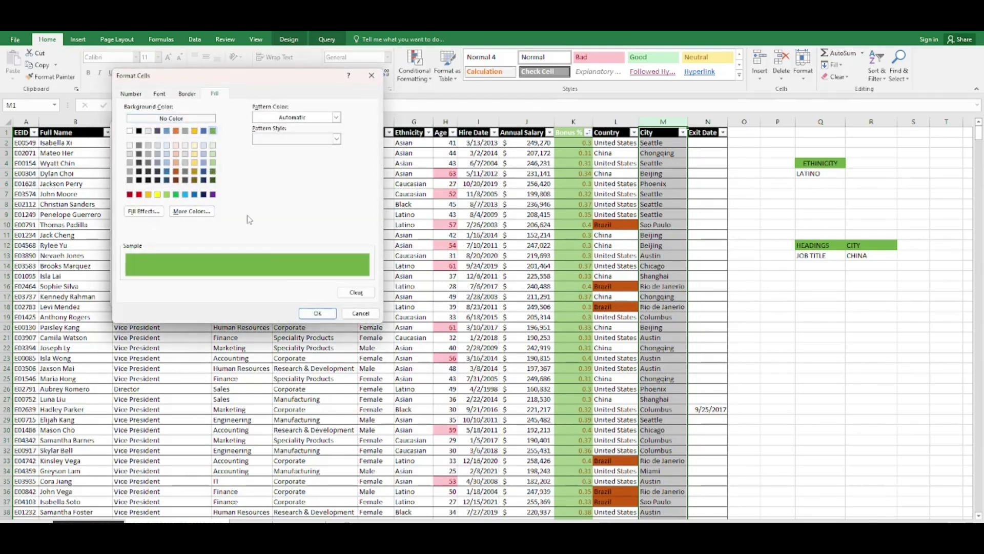
{"action": "left_click", "coordinate": [318, 313]}
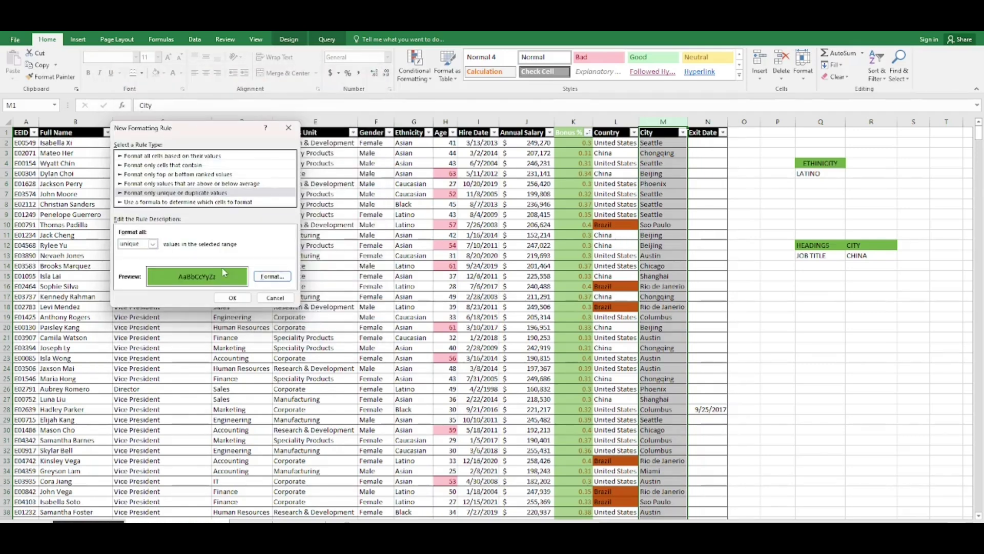
{"action": "left_click", "coordinate": [267, 277]}
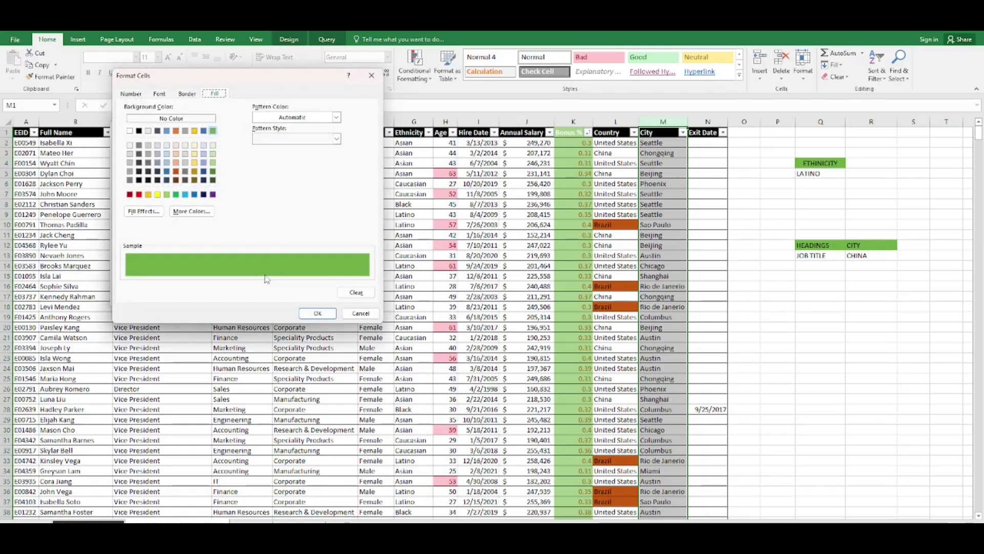
{"action": "left_click", "coordinate": [319, 313]}
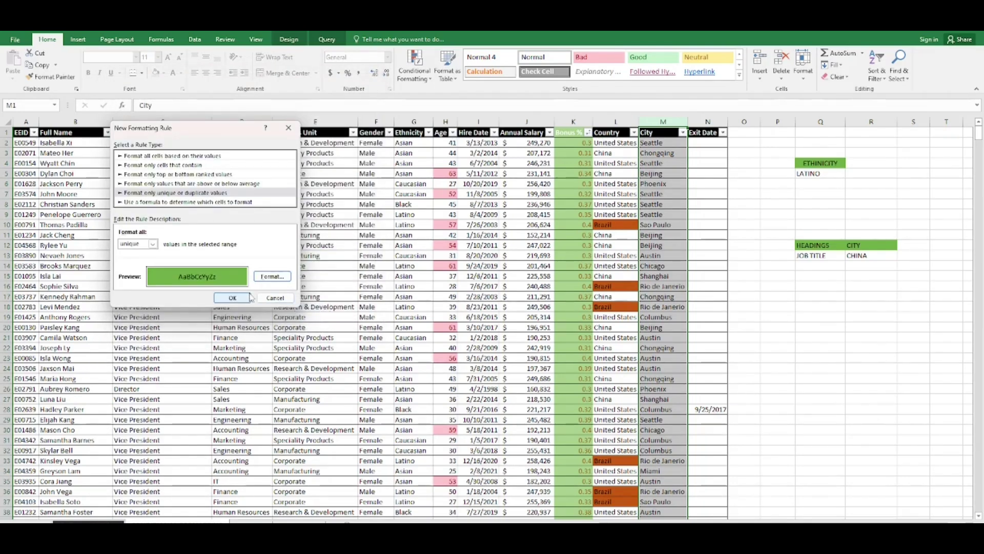
{"action": "left_click", "coordinate": [232, 297]}
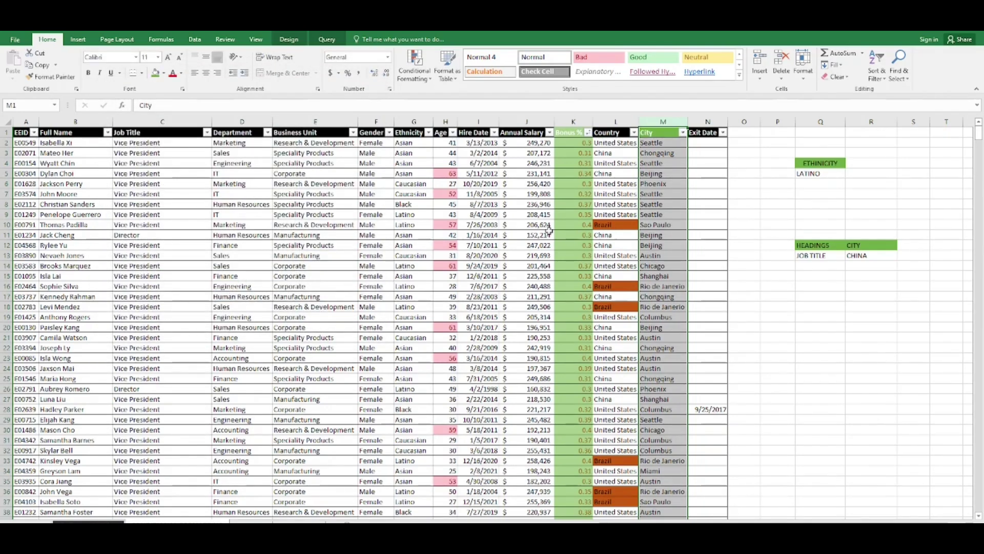
{"action": "left_click", "coordinate": [673, 233]}
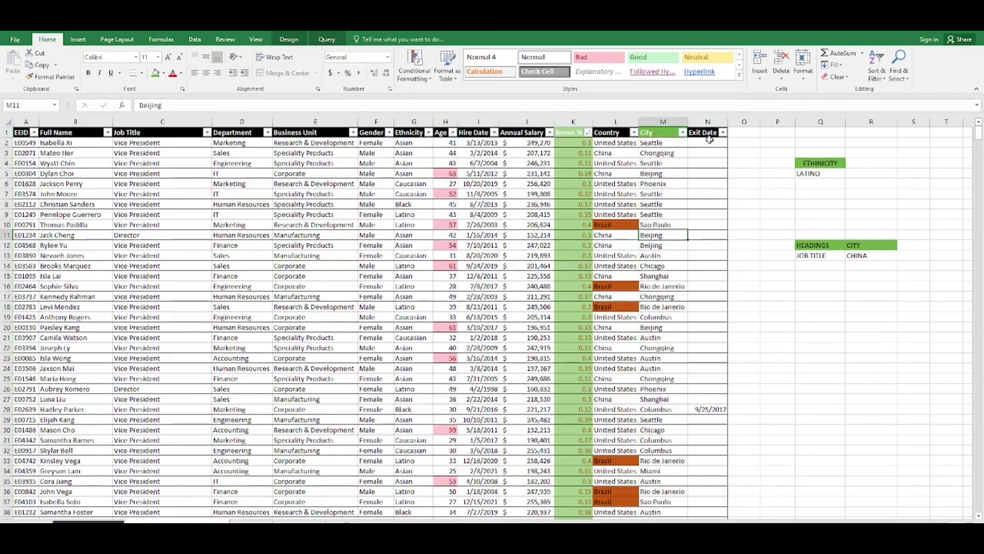
Filter the City column to show only Austin
{"action": "left_click", "coordinate": [683, 132]}
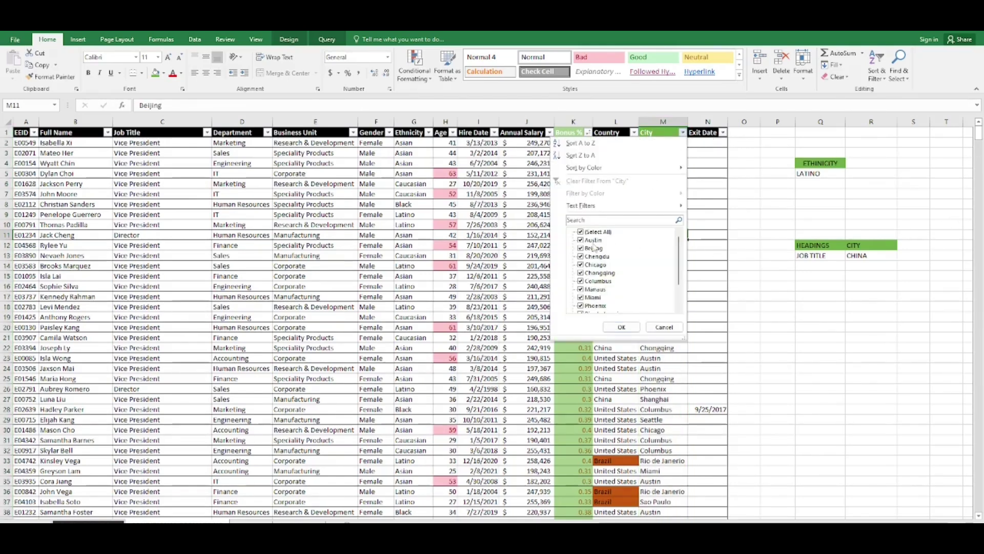
{"action": "left_click", "coordinate": [579, 281]}
{"action": "left_click", "coordinate": [581, 232]}
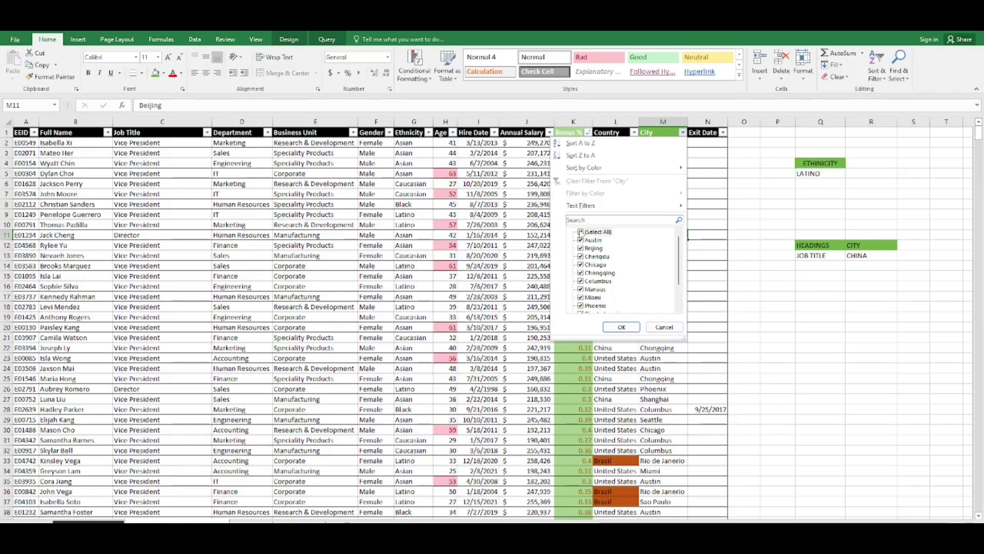
{"action": "left_click", "coordinate": [581, 232]}
{"action": "left_click", "coordinate": [581, 240]}
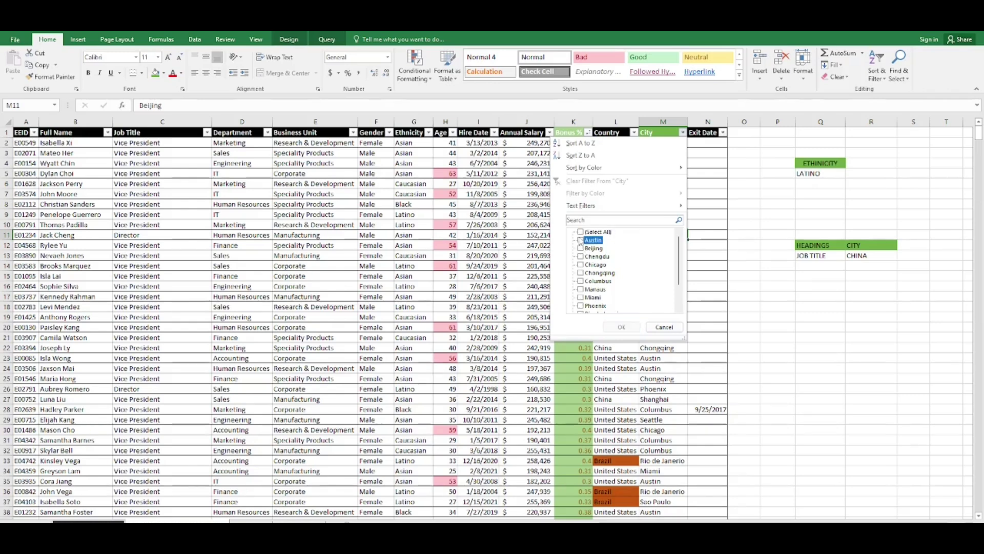
{"action": "left_click", "coordinate": [622, 328]}
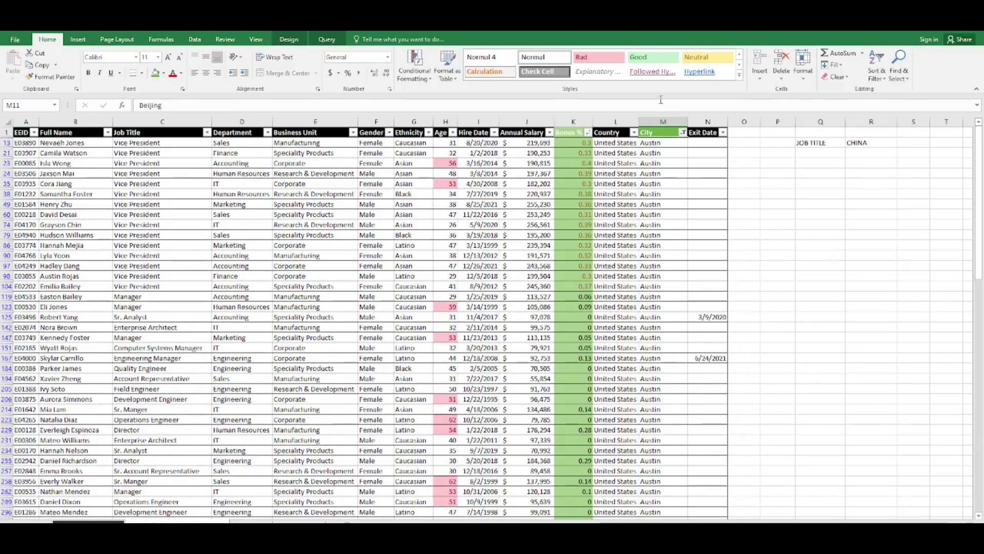
Restore all cities in the City column's filter
{"action": "left_click", "coordinate": [682, 132]}
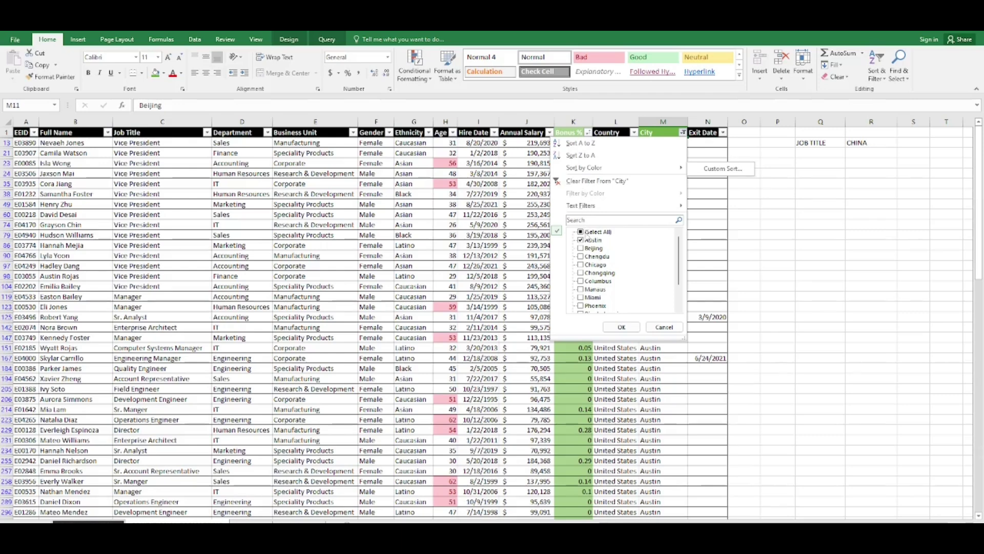
{"action": "left_click", "coordinate": [581, 232]}
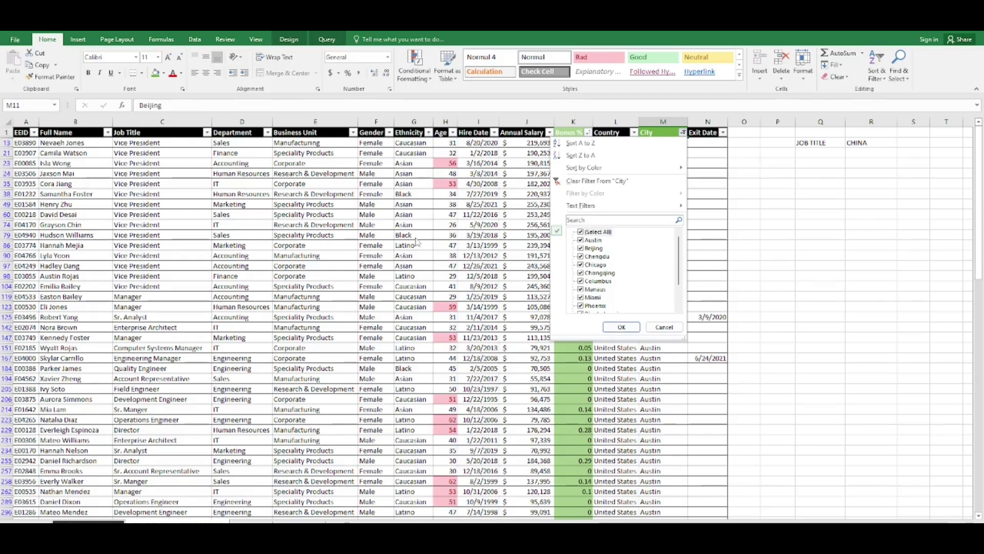
{"action": "key", "text": "Escape"}
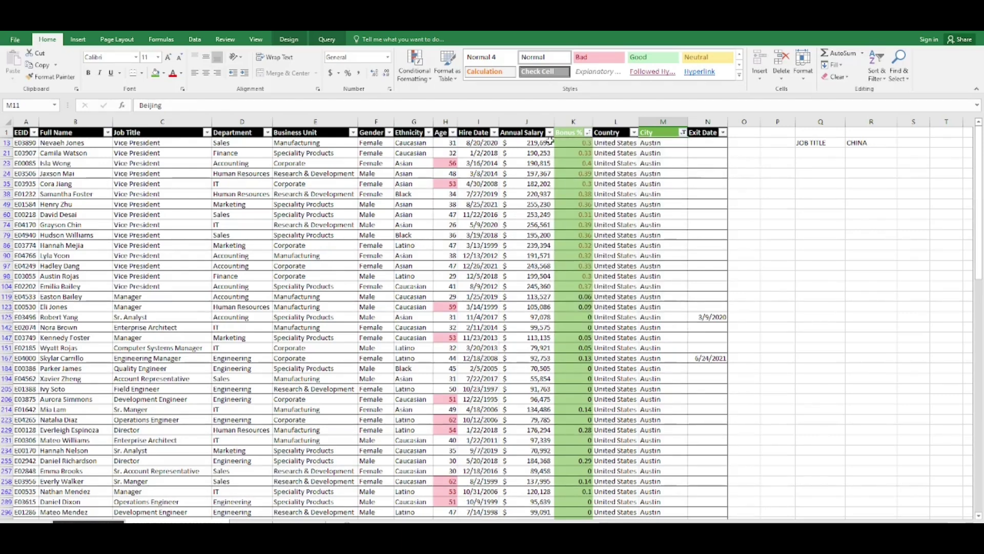
{"action": "left_click", "coordinate": [683, 134]}
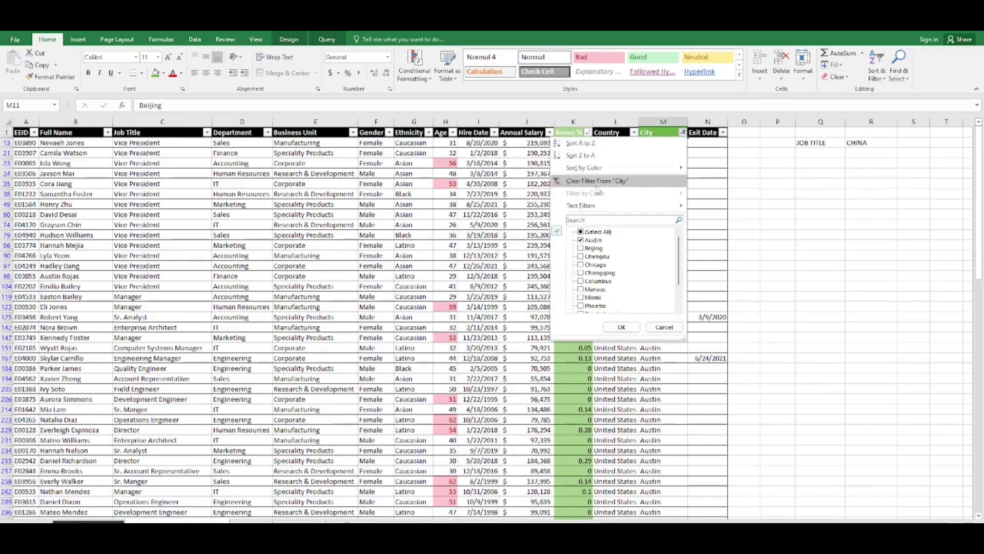
{"action": "left_click", "coordinate": [582, 232]}
{"action": "left_click", "coordinate": [621, 328]}
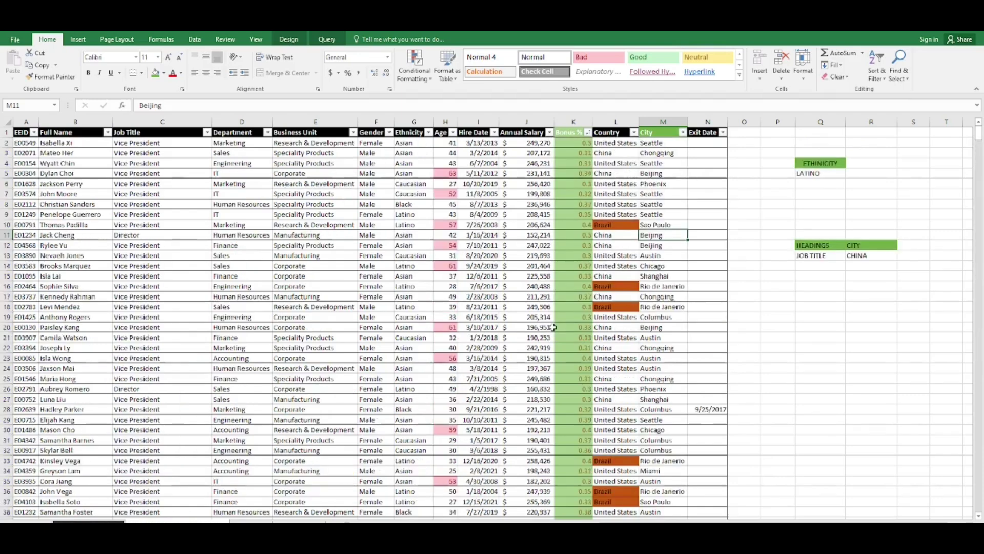
{"action": "left_click", "coordinate": [310, 287]}
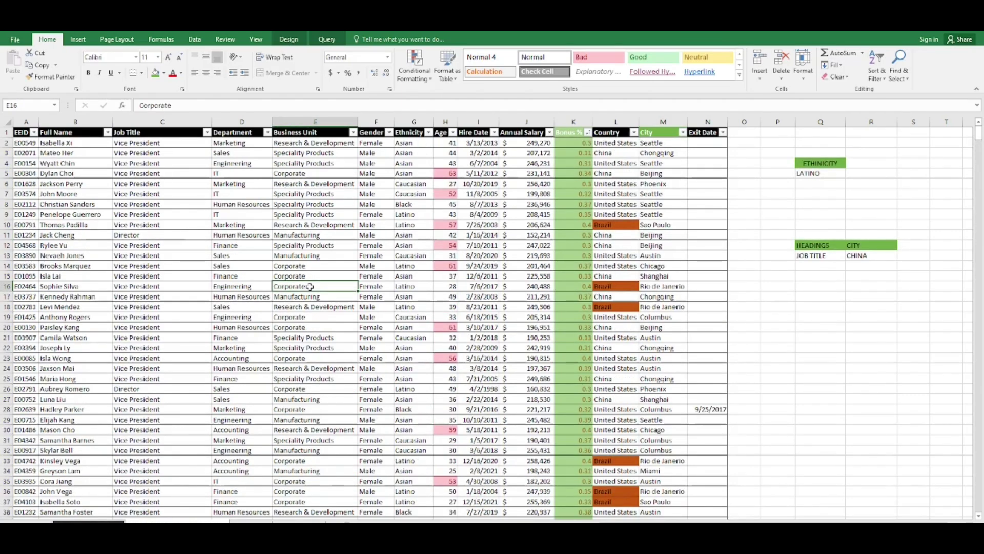
Start a new formatting rule for the EEID column that formats only unique or duplicate values, set to unique
{"action": "left_click", "coordinate": [27, 134]}
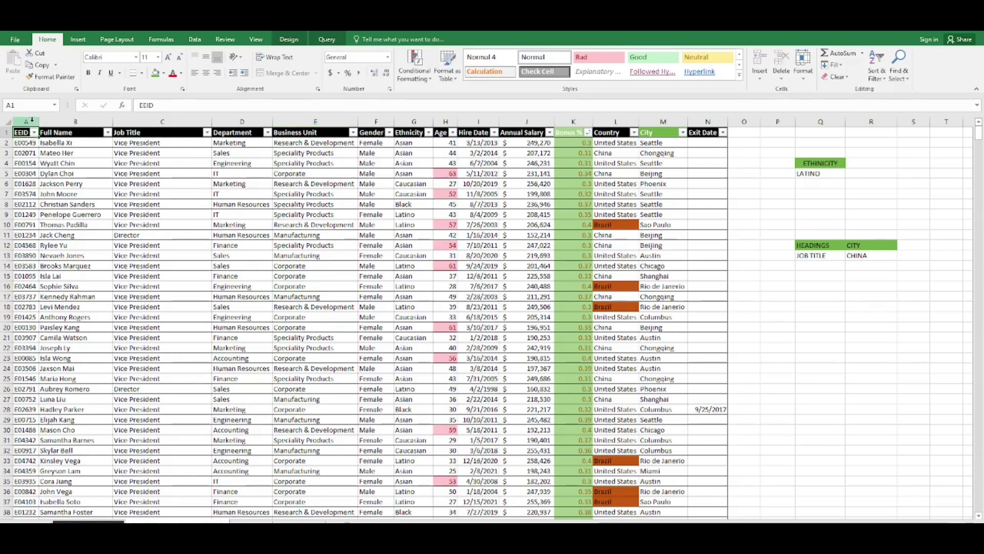
{"action": "left_click", "coordinate": [32, 120]}
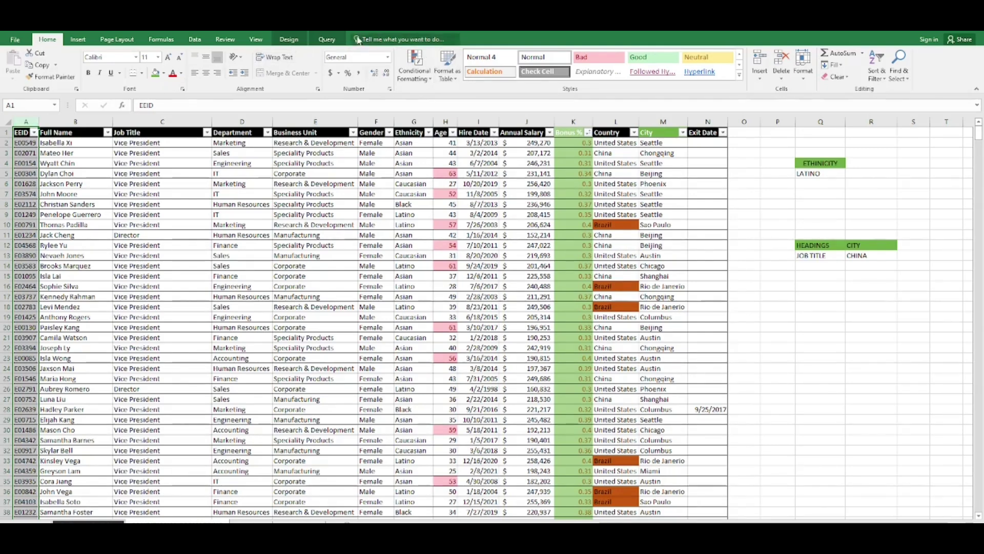
{"action": "left_click", "coordinate": [414, 65]}
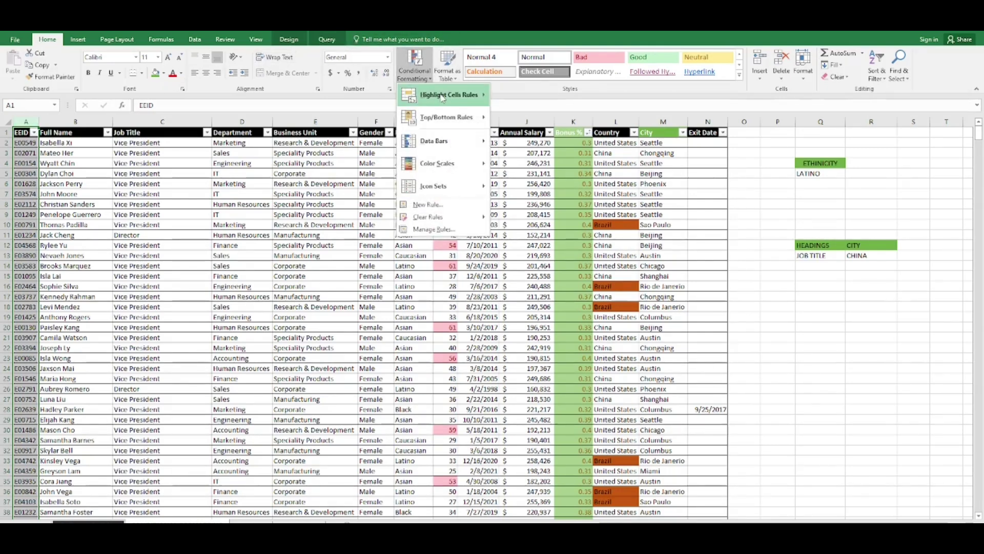
{"action": "mouse_move", "coordinate": [442, 97]}
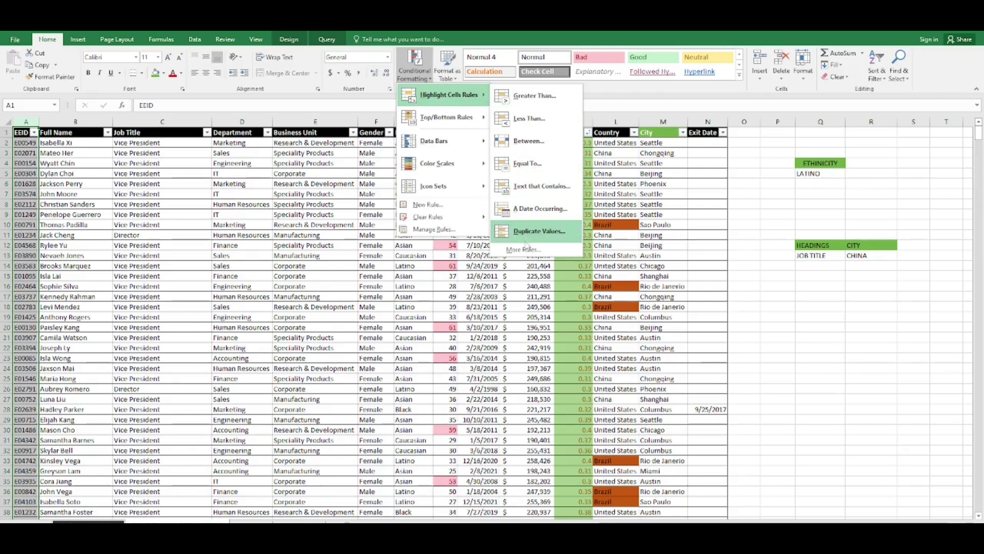
{"action": "left_click", "coordinate": [527, 250]}
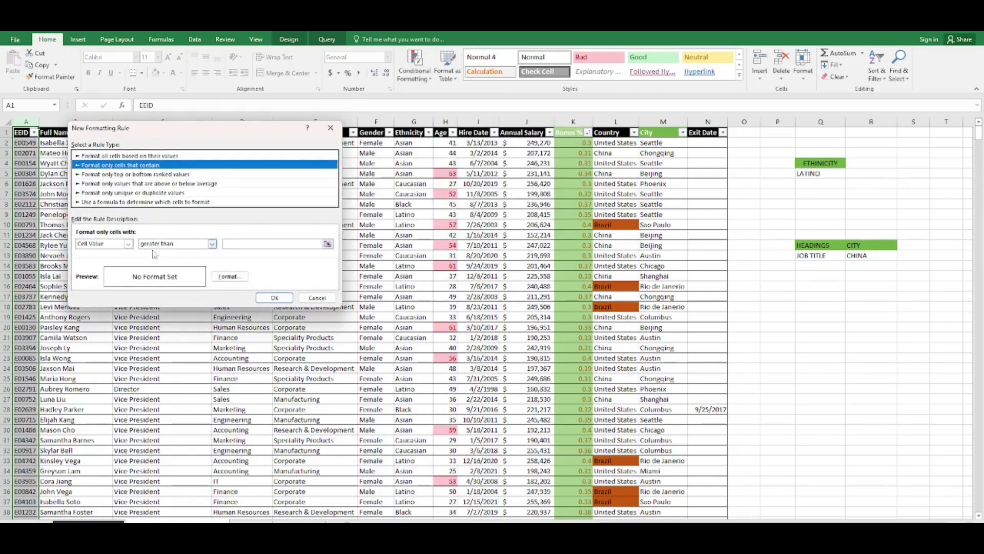
{"action": "left_click", "coordinate": [132, 193]}
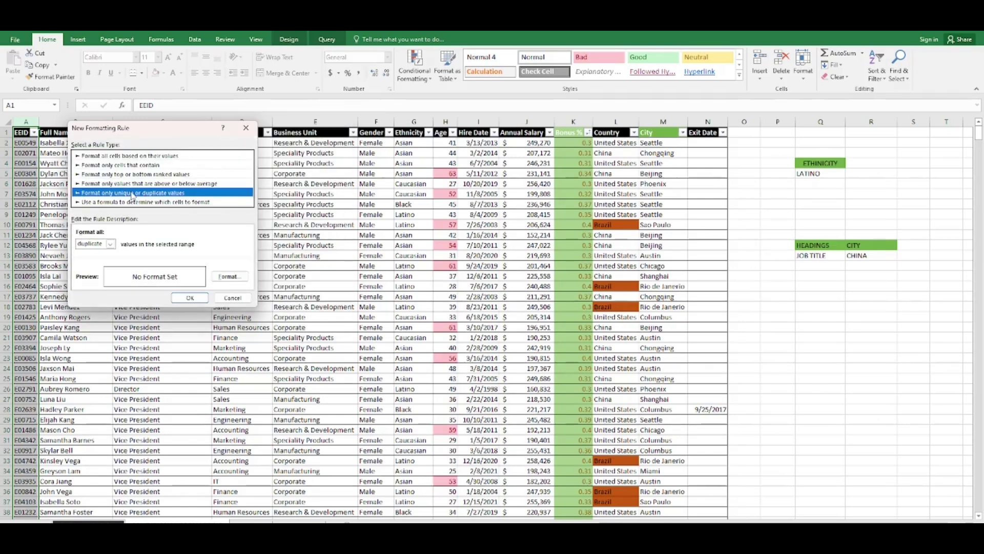
{"action": "left_click", "coordinate": [110, 244]}
{"action": "left_click", "coordinate": [106, 261]}
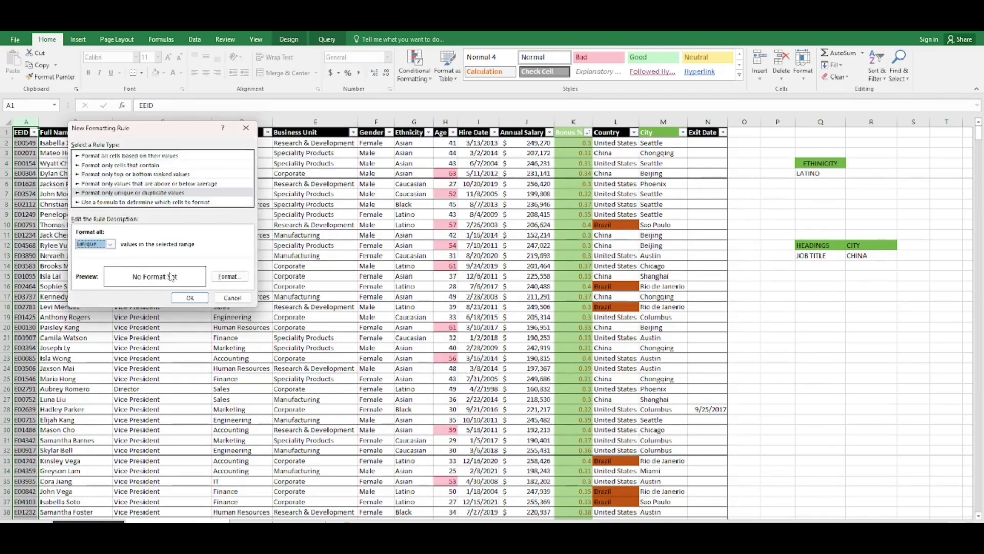
Give the EEID column's unique-values rule a light blue fill, apply it, and deselect the column
{"action": "left_click", "coordinate": [229, 276]}
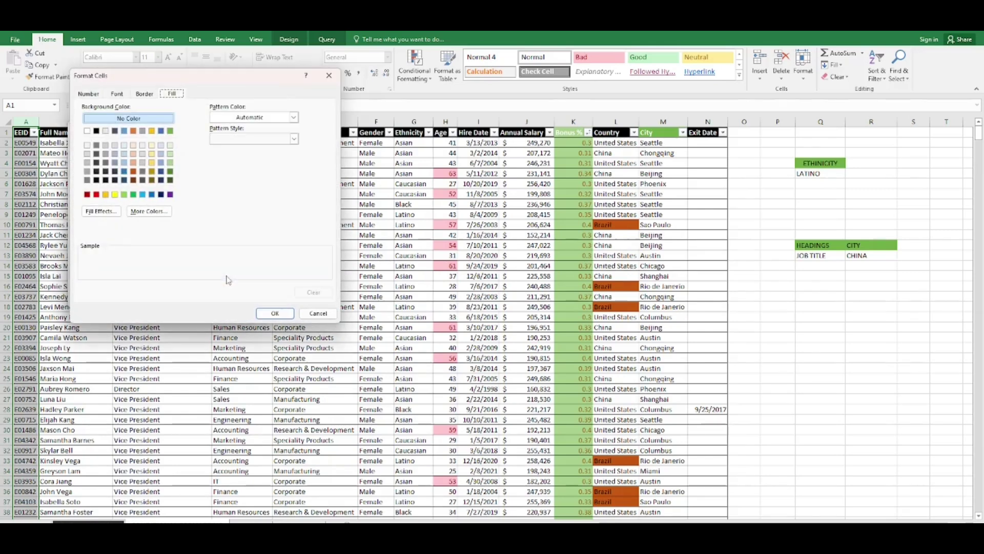
{"action": "left_click", "coordinate": [125, 162]}
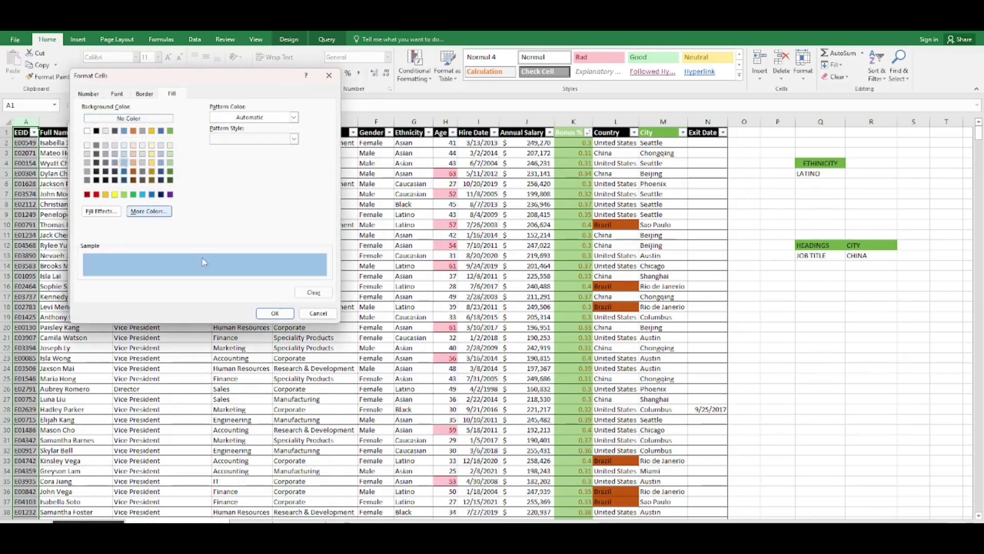
{"action": "left_click", "coordinate": [275, 314]}
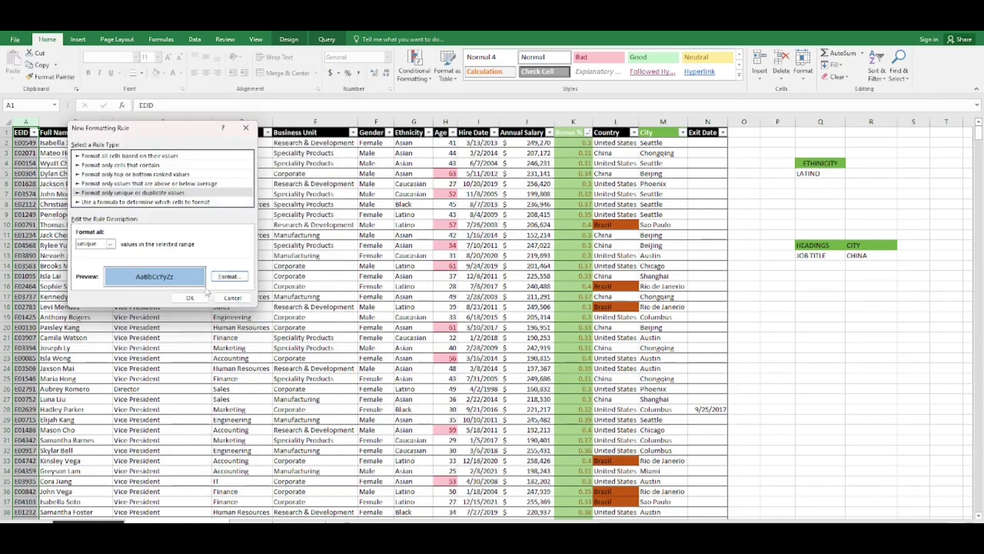
{"action": "left_click", "coordinate": [191, 297]}
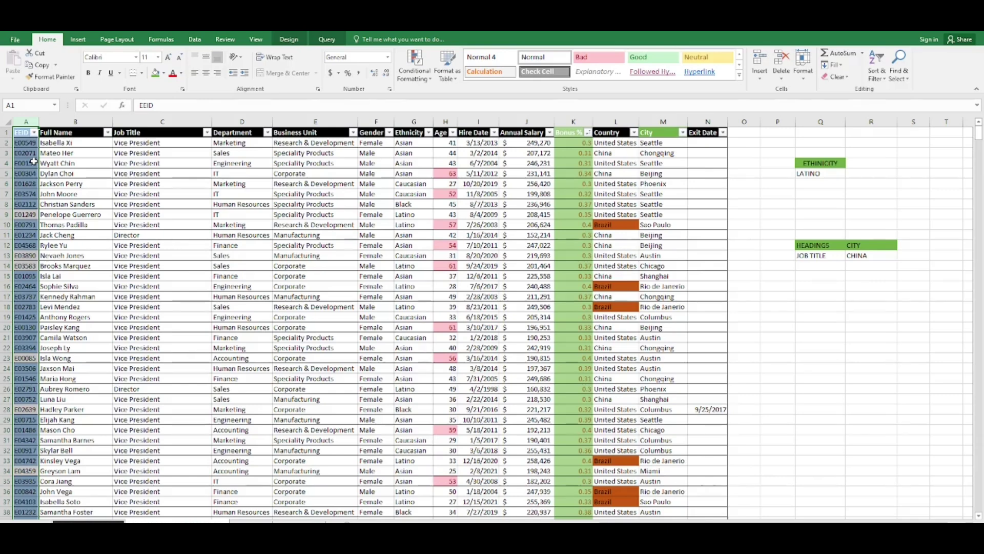
{"action": "left_click", "coordinate": [81, 245]}
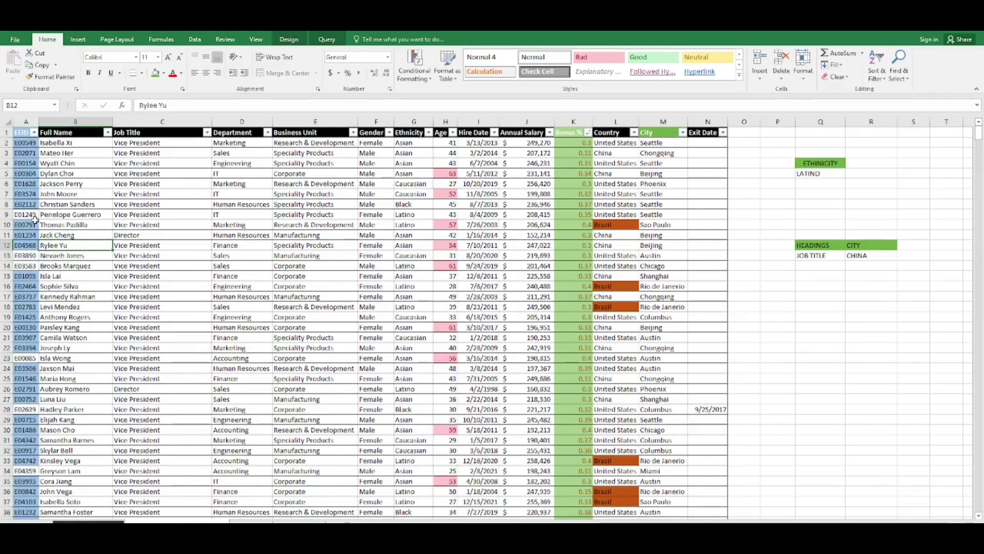
Filter the EEID column to show only the employee ID found in row 9
{"action": "left_click", "coordinate": [34, 133]}
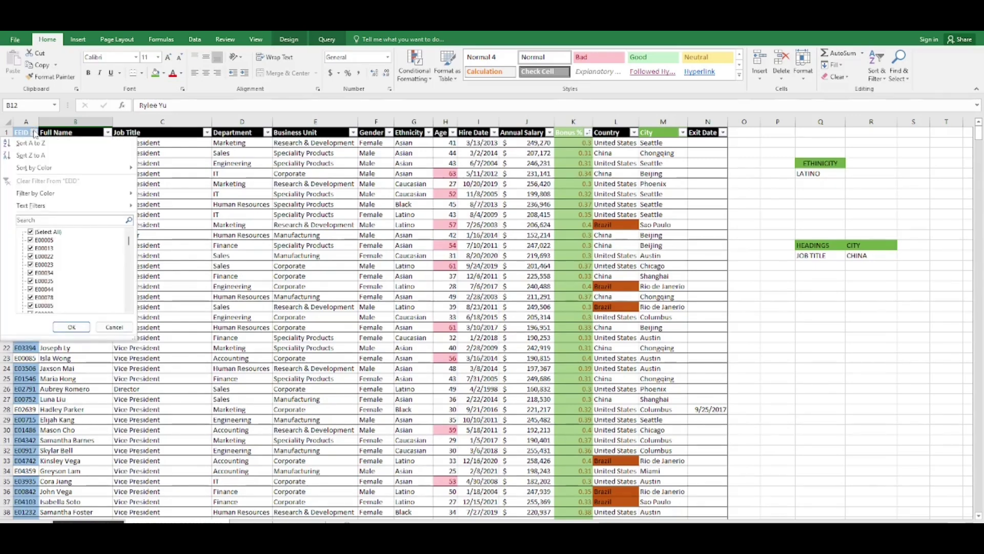
{"action": "left_click", "coordinate": [31, 231]}
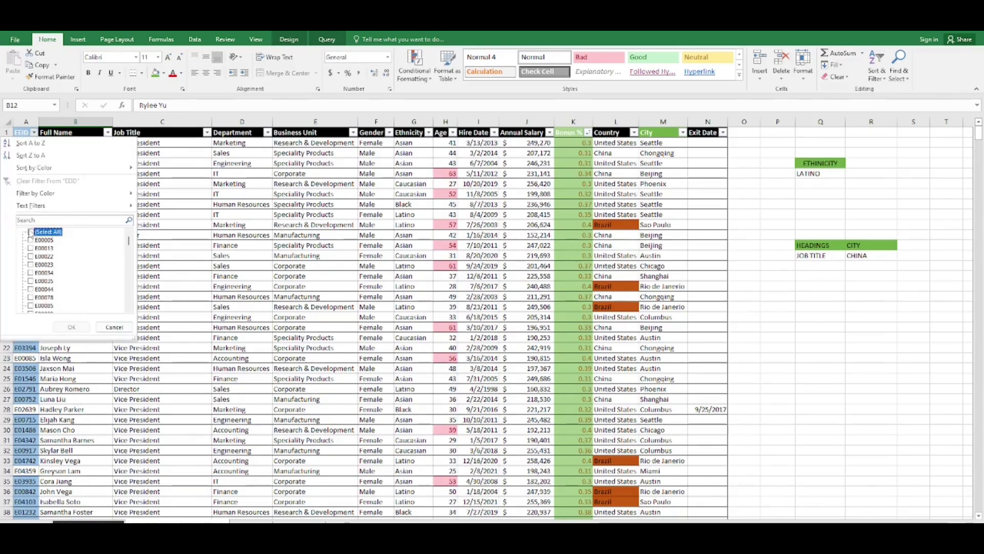
{"action": "left_click", "coordinate": [39, 220]}
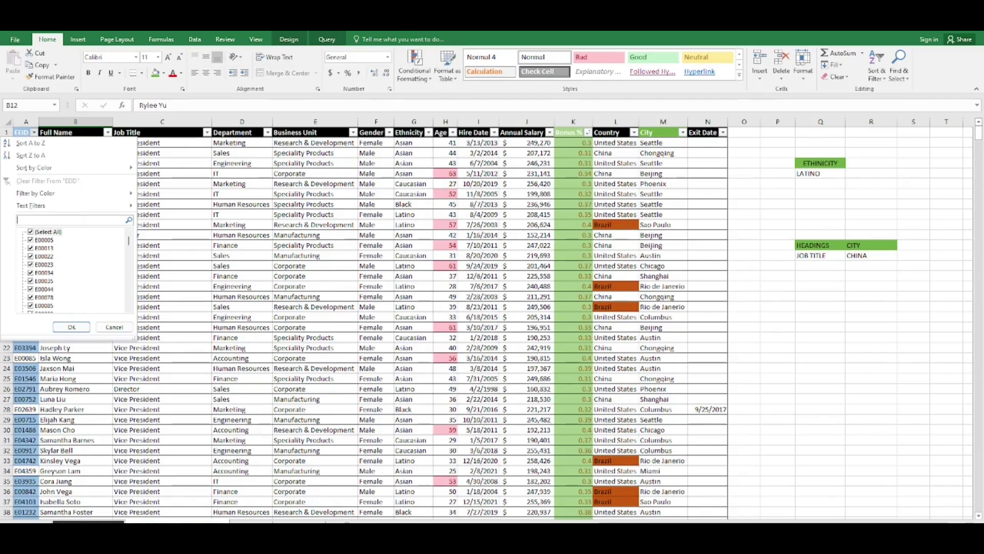
{"action": "type", "text": "1249"}
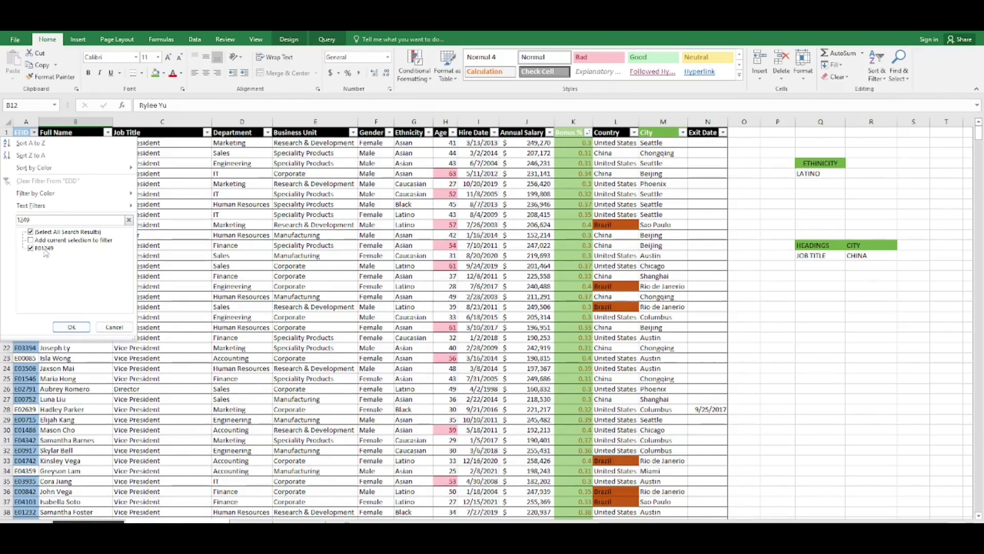
{"action": "left_click", "coordinate": [71, 327]}
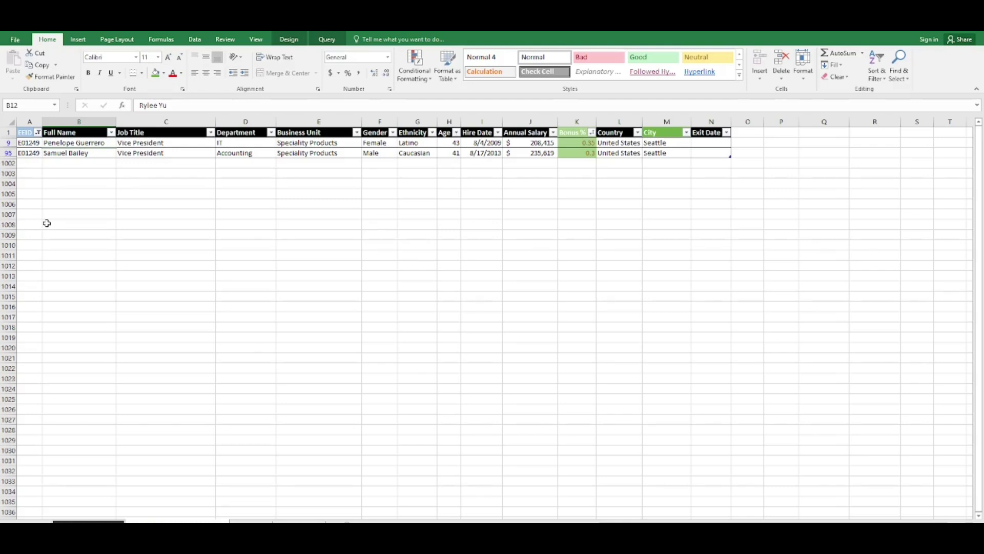
Restore all employee IDs in the EEID column's filter
{"action": "left_click", "coordinate": [41, 134]}
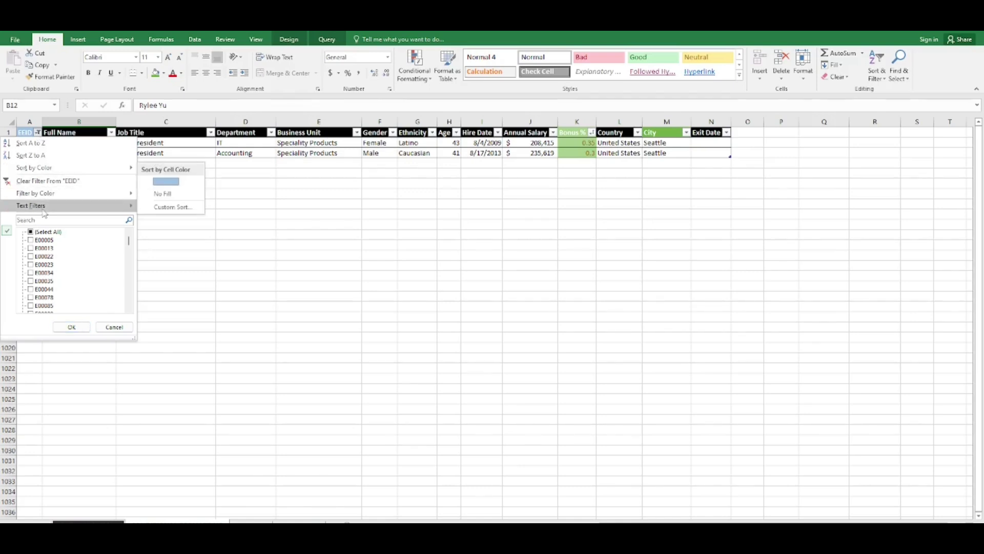
{"action": "mouse_move", "coordinate": [43, 209]}
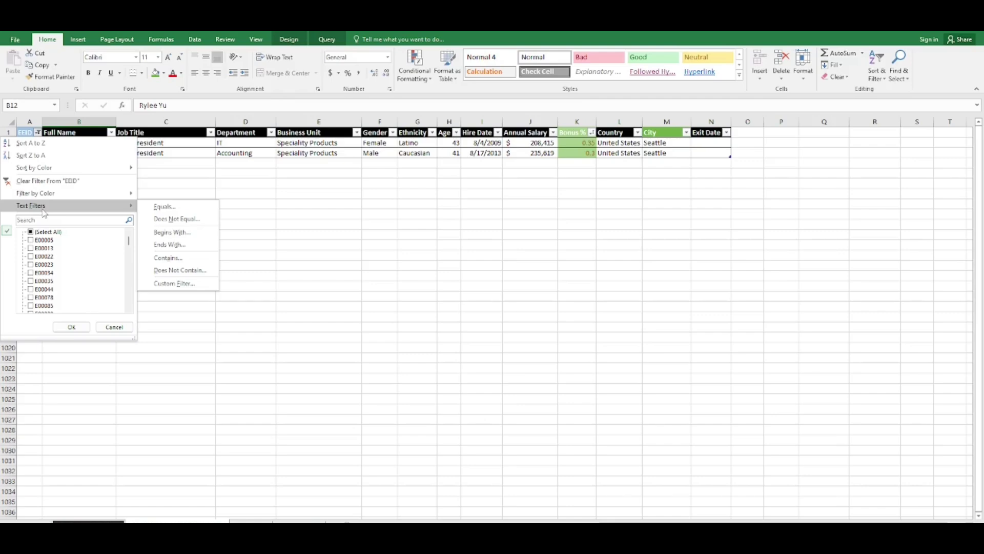
{"action": "left_click", "coordinate": [31, 231]}
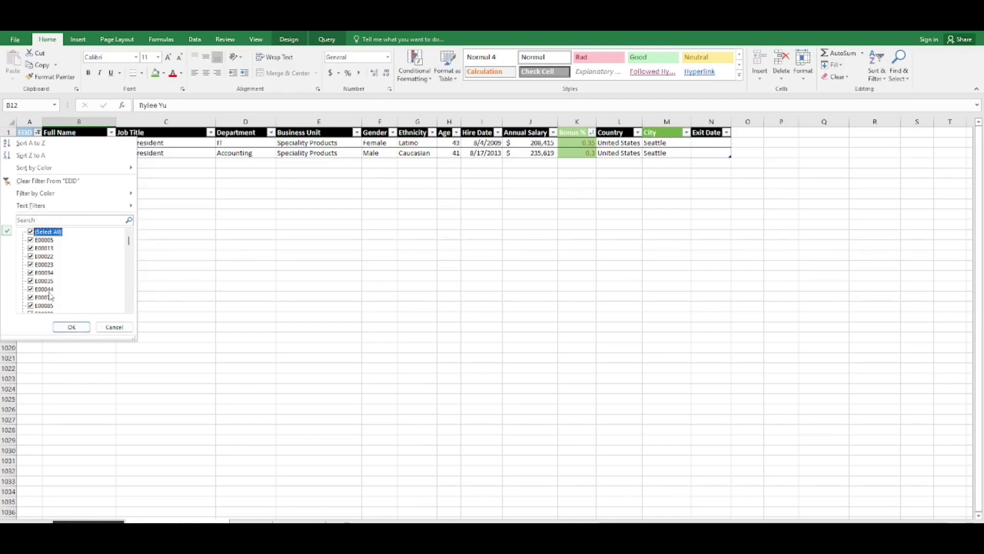
{"action": "left_click", "coordinate": [71, 327]}
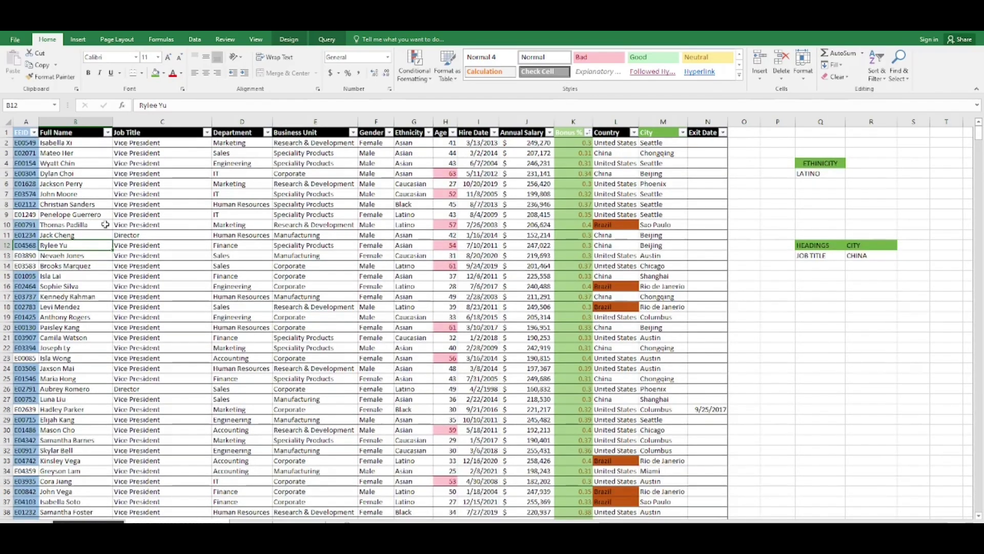
{"action": "left_click", "coordinate": [105, 224]}
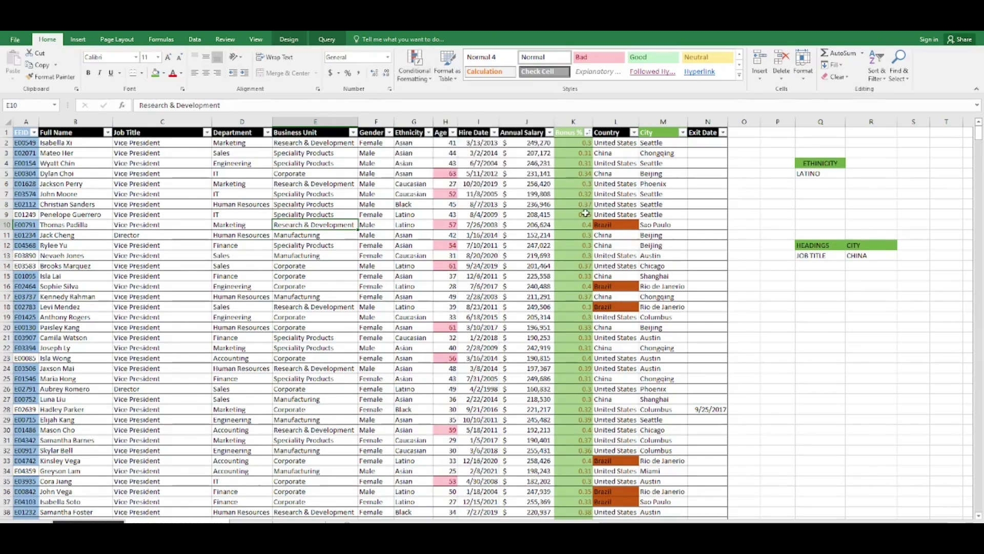
{"action": "left_click", "coordinate": [570, 214]}
{"action": "left_click_drag", "start_coordinate": [565, 180], "coordinate": [535, 153]}
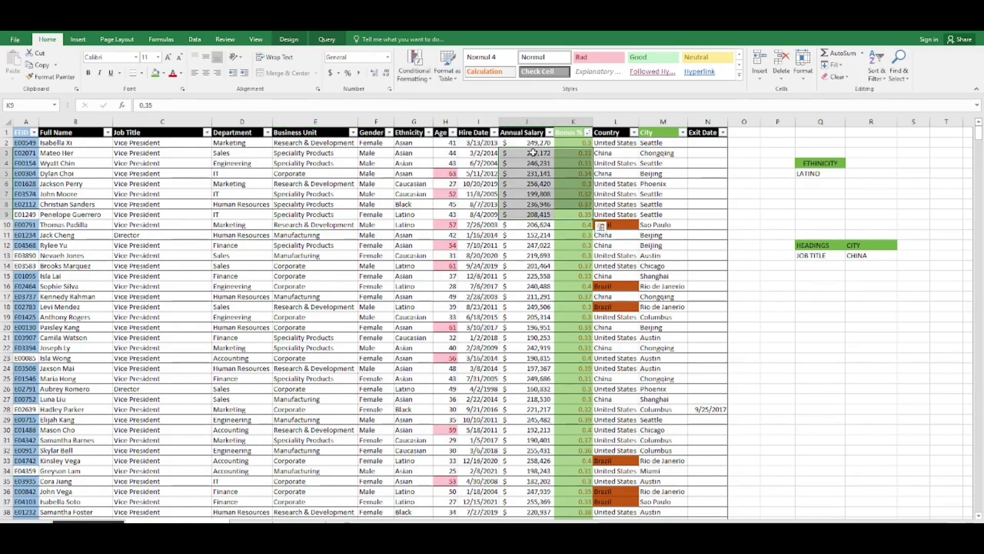
{"action": "left_click", "coordinate": [417, 174]}
Highlight below-average values in the Annual Salary column with Light Red Fill, then deselect the column
{"action": "left_click", "coordinate": [516, 131]}
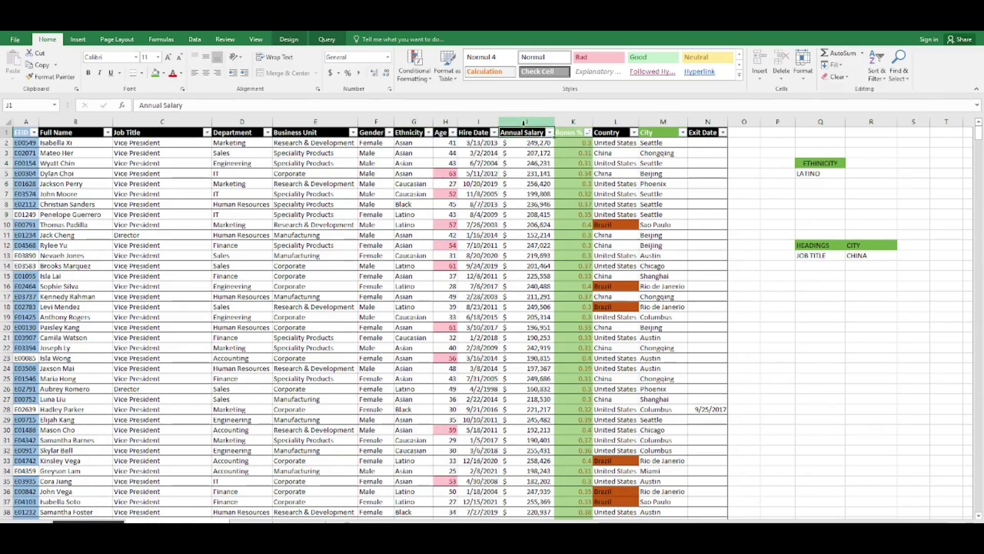
{"action": "left_click", "coordinate": [523, 123]}
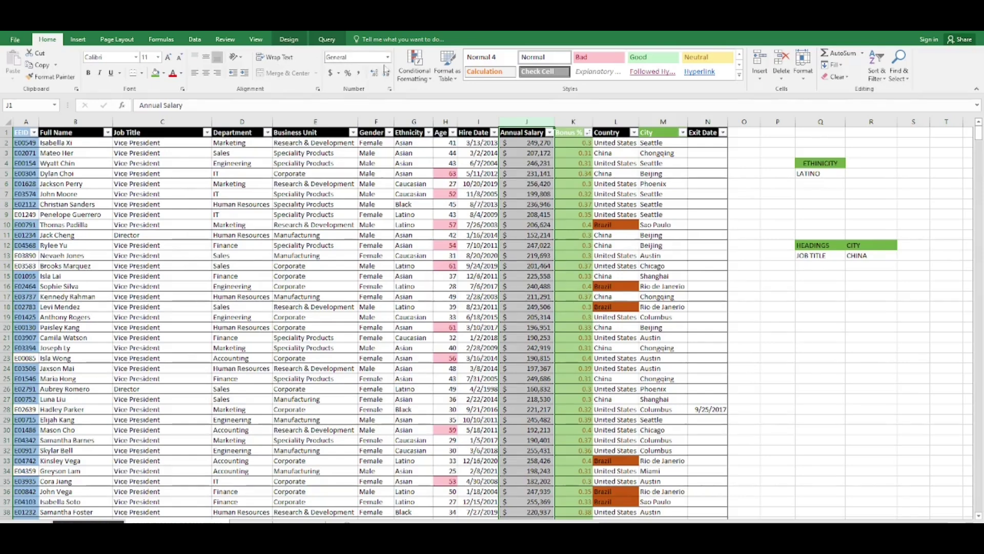
{"action": "left_click", "coordinate": [415, 65]}
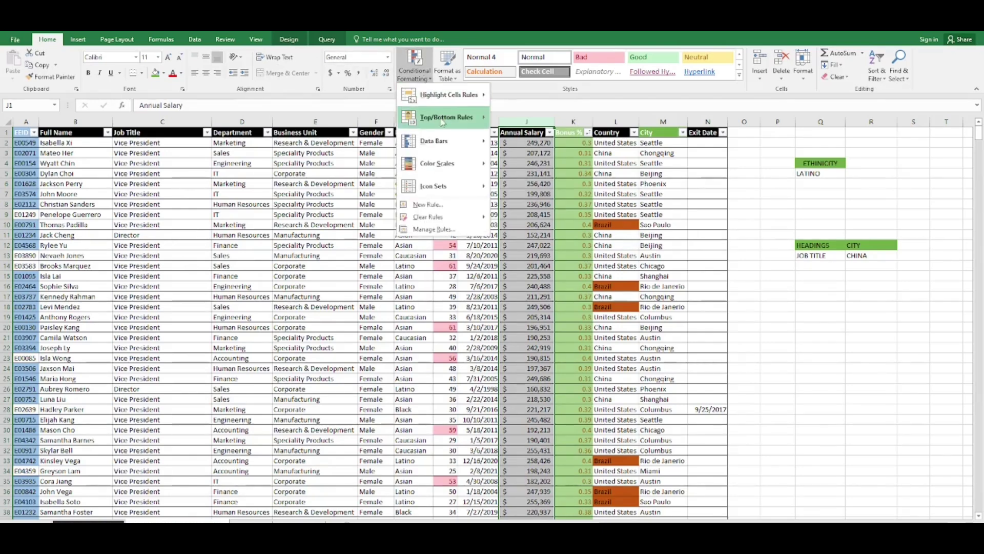
{"action": "mouse_move", "coordinate": [442, 122]}
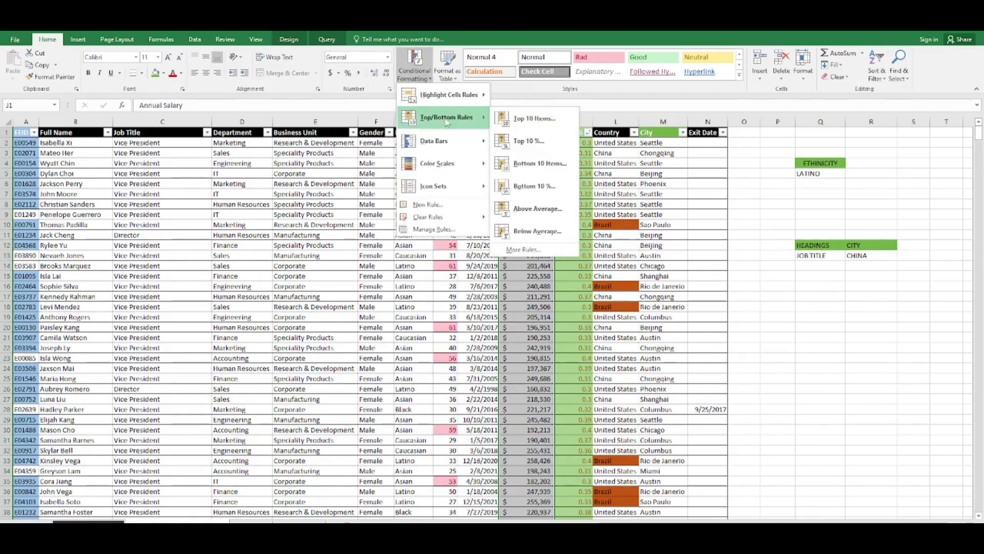
{"action": "left_click", "coordinate": [544, 229]}
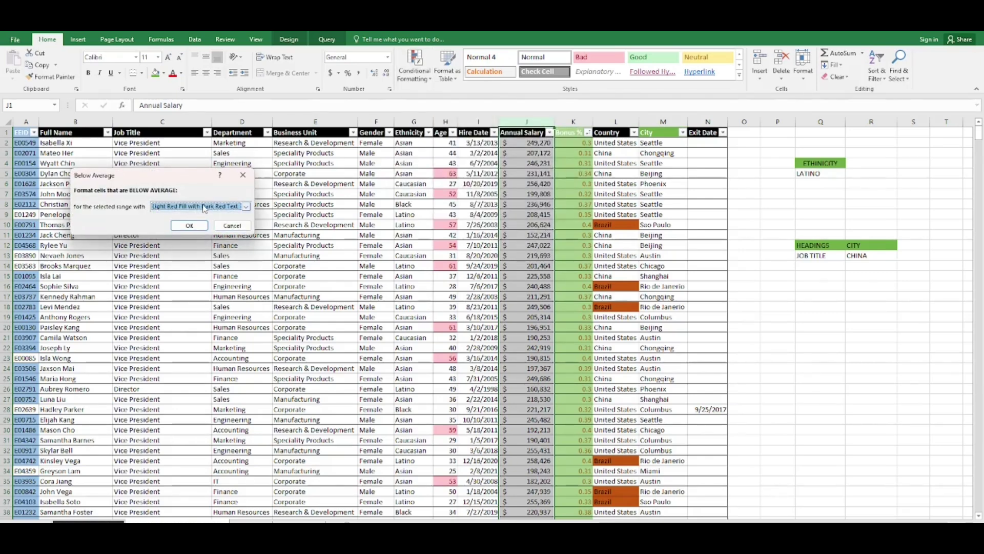
{"action": "left_click", "coordinate": [248, 207]}
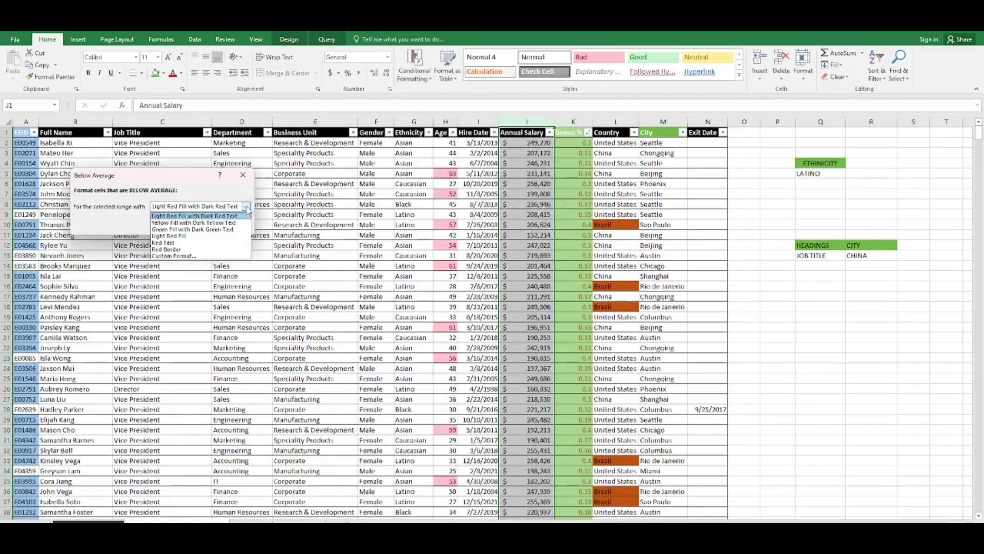
{"action": "left_click", "coordinate": [215, 236]}
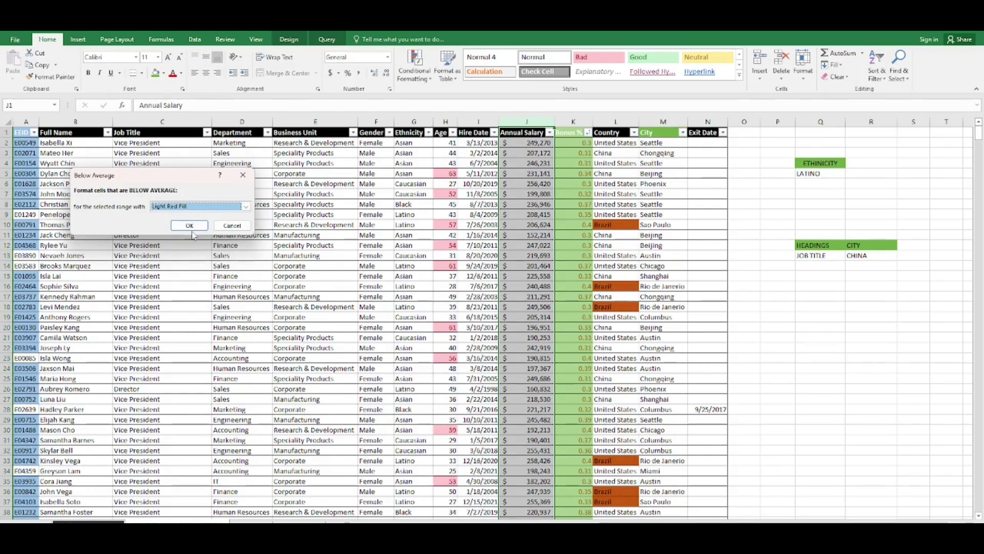
{"action": "left_click", "coordinate": [189, 228]}
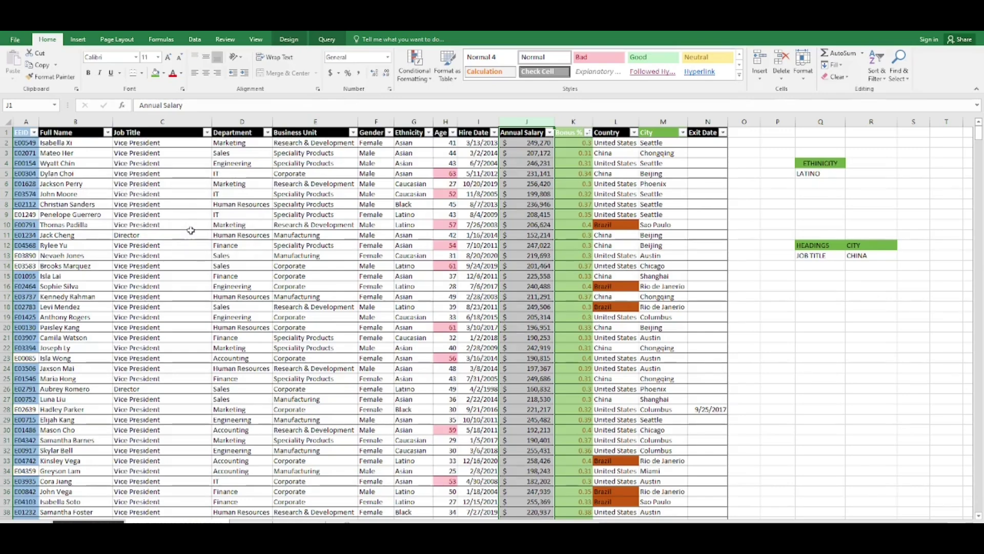
{"action": "left_click", "coordinate": [617, 211]}
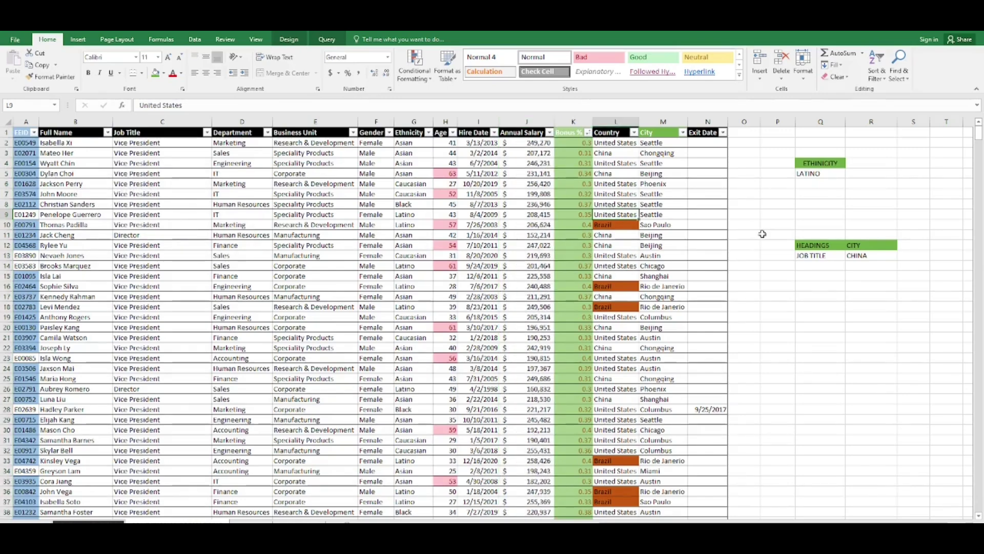
Sort the Annual Salary column by cell color, with the light red cells on top
{"action": "left_click_drag", "start_coordinate": [980, 131], "coordinate": [980, 166]}
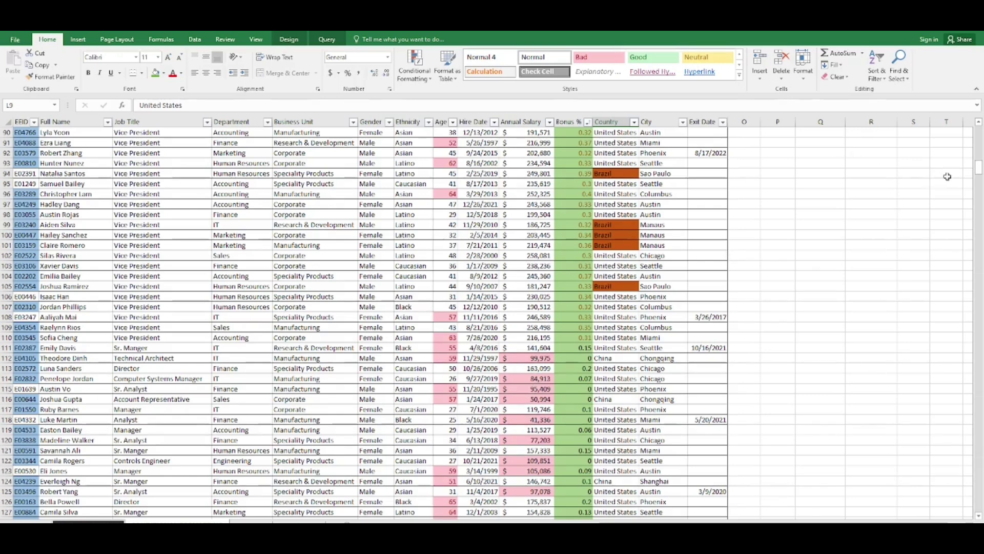
{"action": "left_click", "coordinate": [550, 122]}
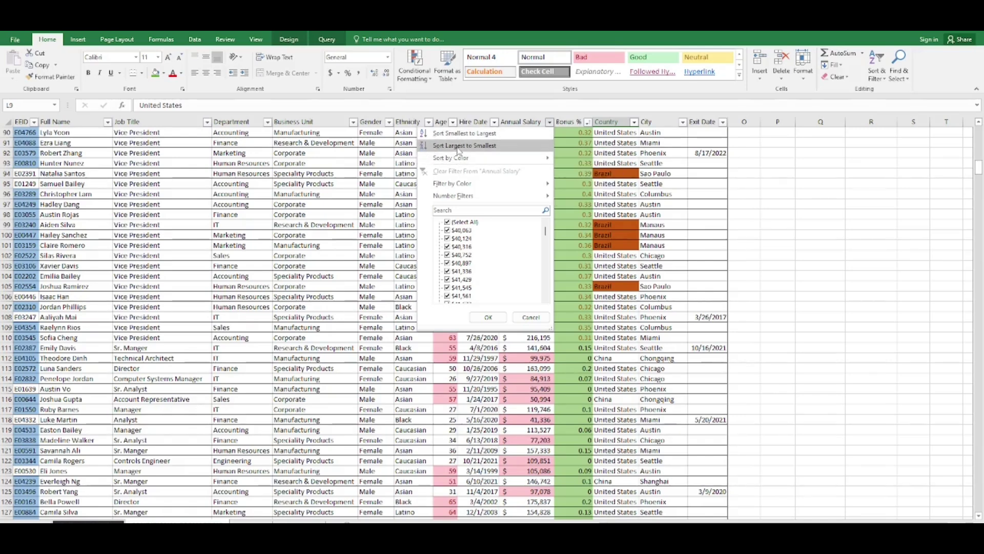
{"action": "mouse_move", "coordinate": [461, 157]}
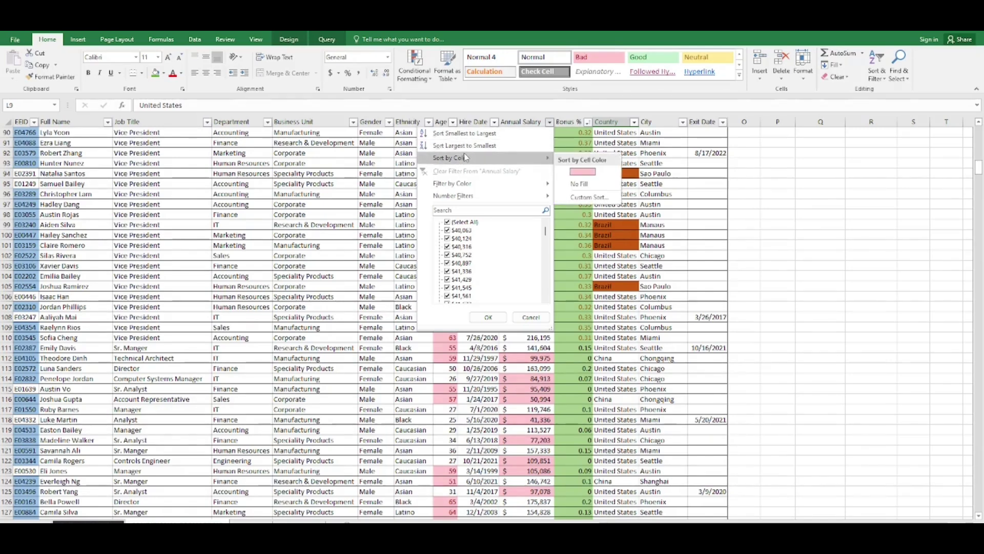
{"action": "left_click", "coordinate": [583, 172]}
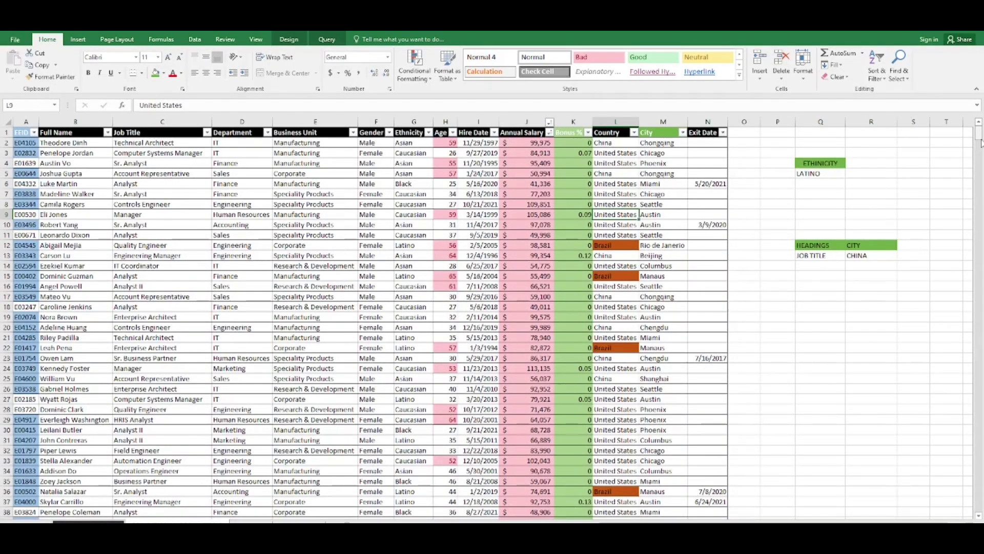
{"action": "mouse_move", "coordinate": [979, 136]}
{"action": "left_mouse_down"}
{"action": "mouse_move", "coordinate": [979, 307]}
{"action": "mouse_move", "coordinate": [979, 134]}
{"action": "left_mouse_up"}
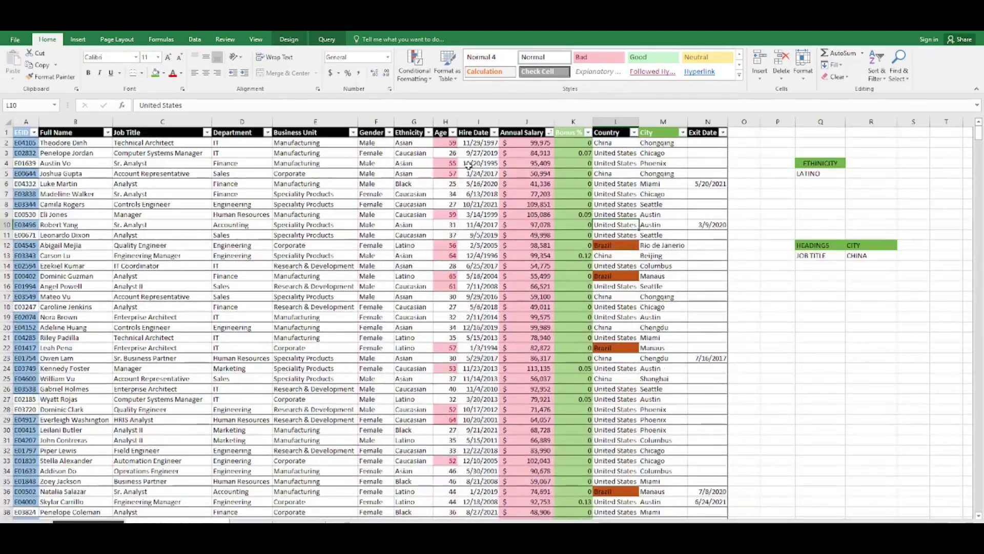
{"action": "left_click", "coordinate": [478, 163]}
{"action": "left_click", "coordinate": [529, 144]}
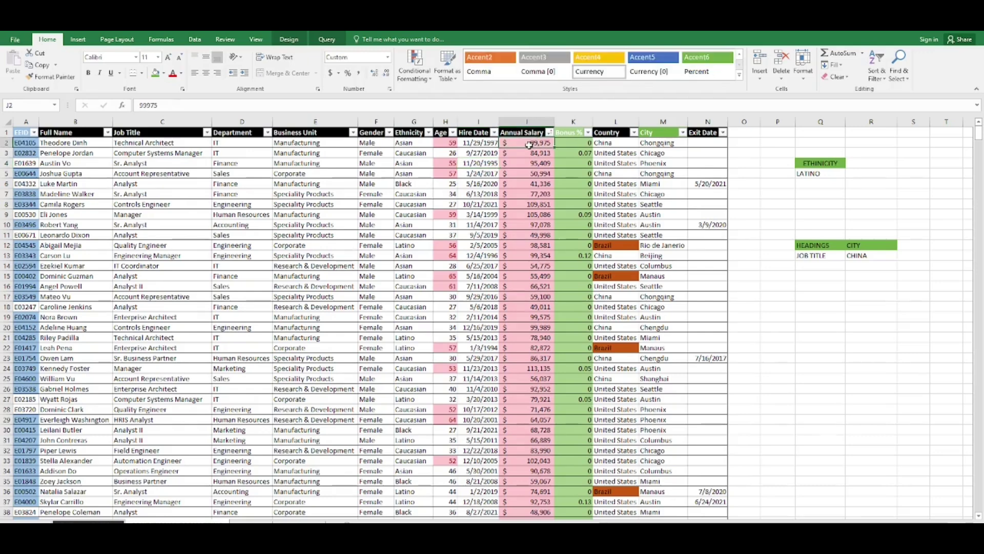
{"action": "left_click", "coordinate": [414, 78]}
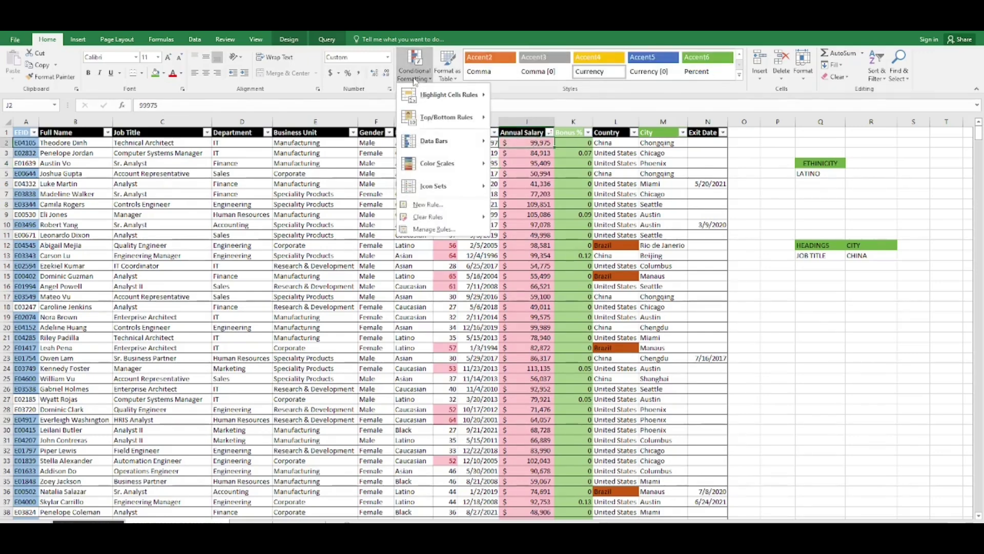
{"action": "mouse_move", "coordinate": [444, 118]}
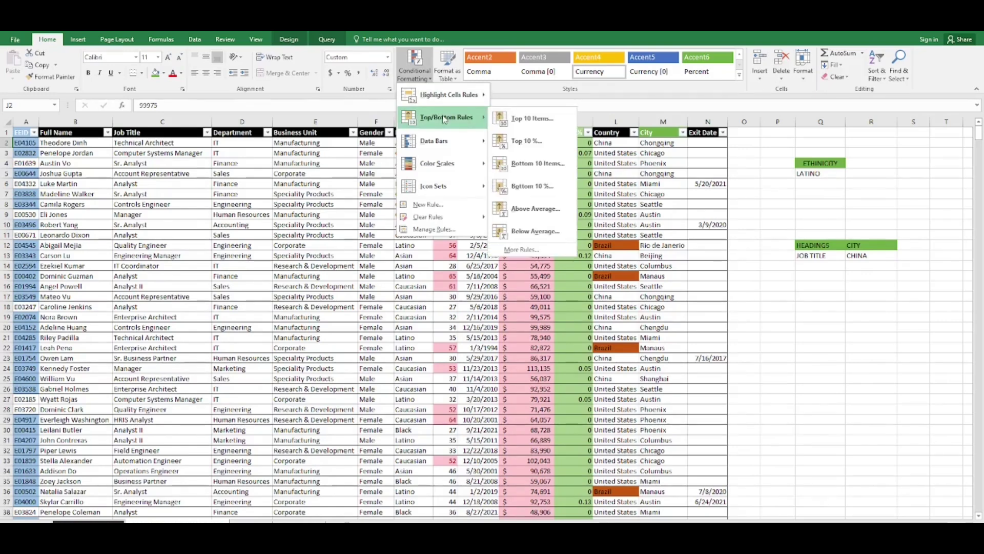
{"action": "left_click", "coordinate": [253, 230]}
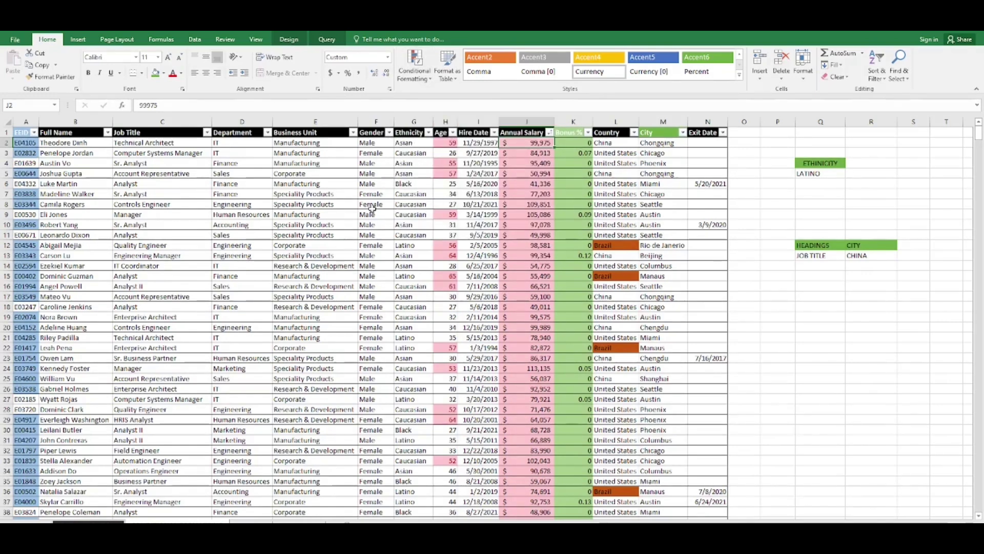
Add solid blue data bars to the whole Annual Salary column, then deselect the column
{"action": "left_click", "coordinate": [515, 117]}
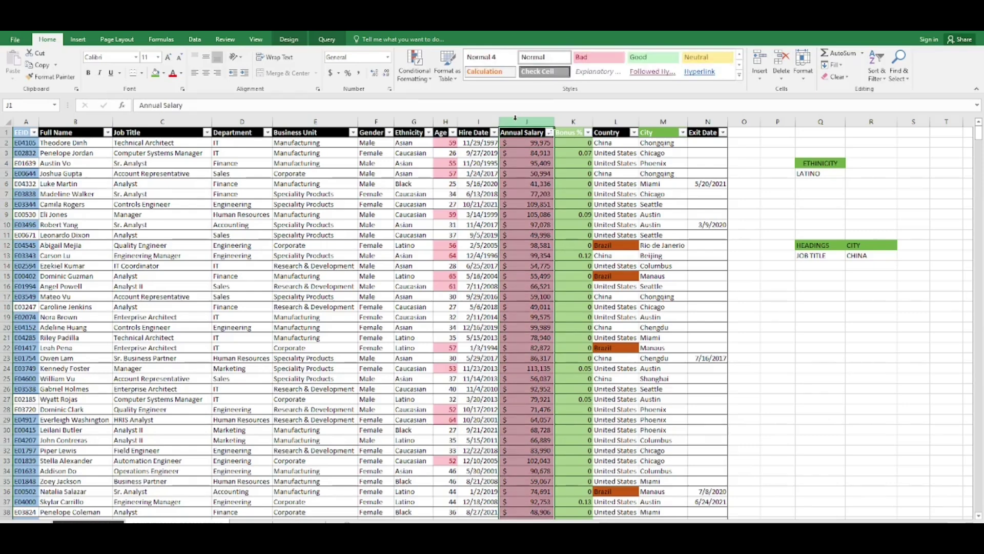
{"action": "left_click", "coordinate": [425, 76]}
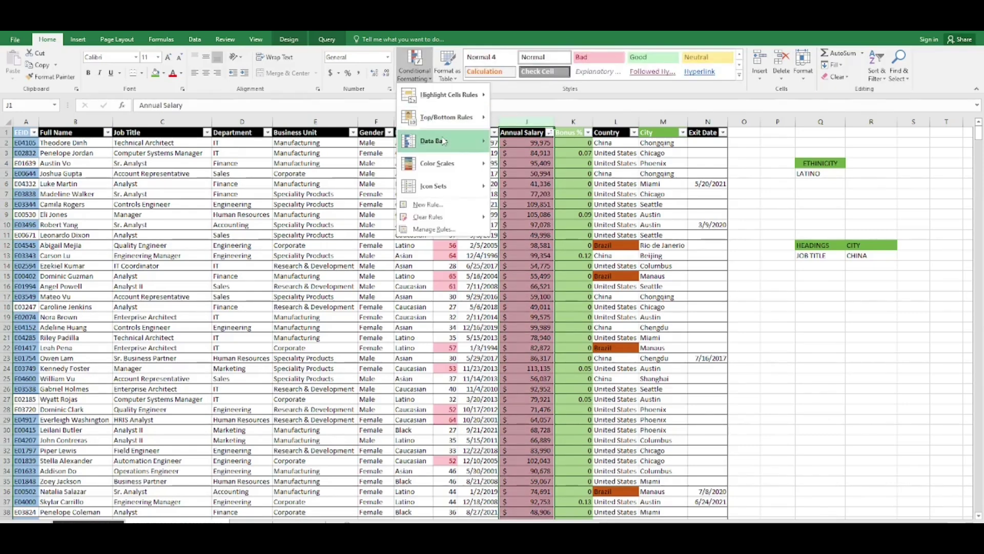
{"action": "mouse_move", "coordinate": [444, 142]}
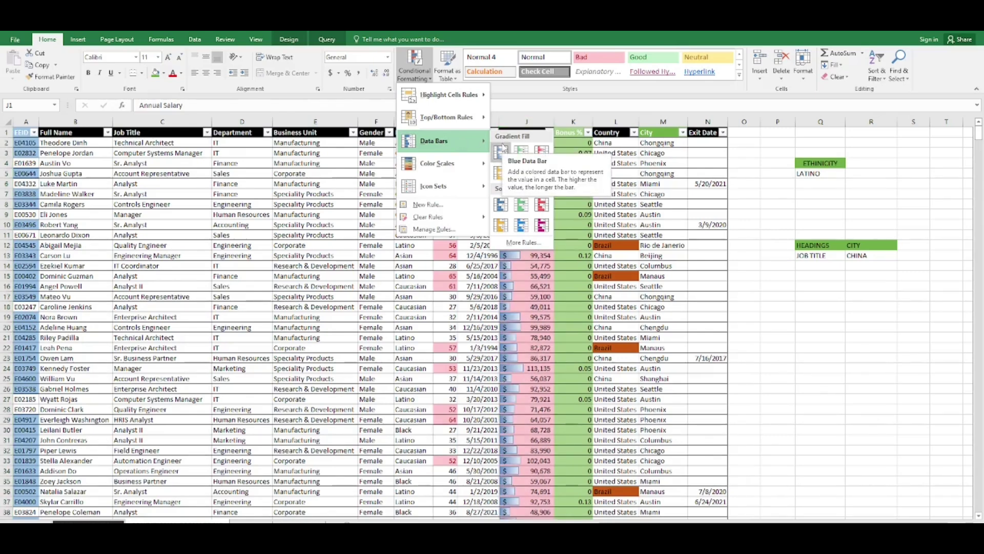
{"action": "left_click", "coordinate": [503, 205]}
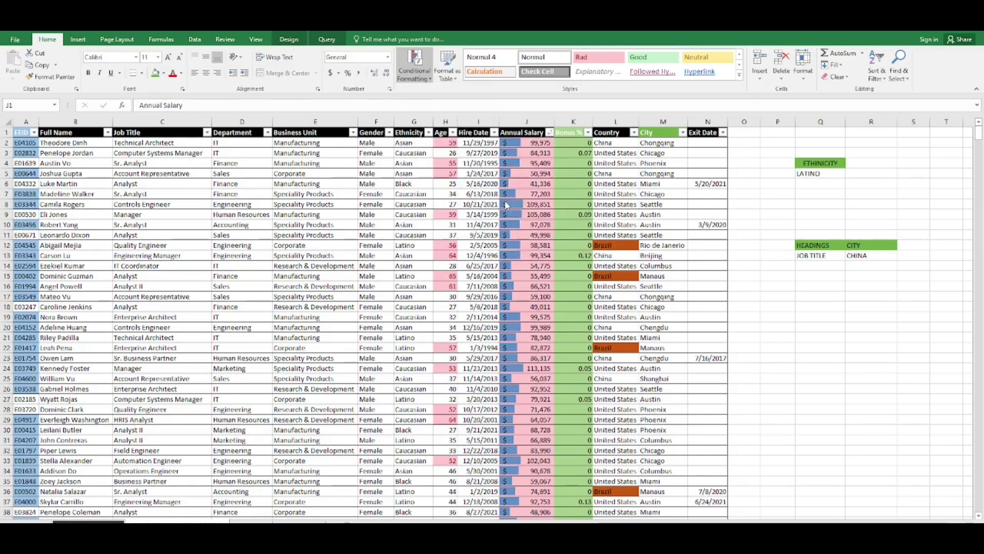
{"action": "left_click", "coordinate": [569, 207]}
{"action": "left_click", "coordinate": [613, 211]}
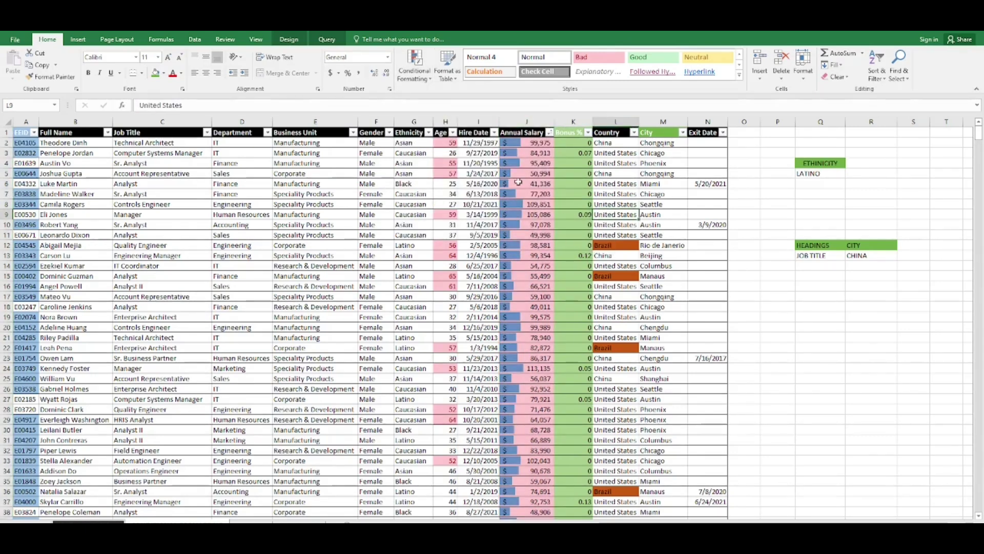
Filter the Annual Salary column by cell color to show only No Fill cells, then look through the remaining rows
{"action": "left_click", "coordinate": [548, 134]}
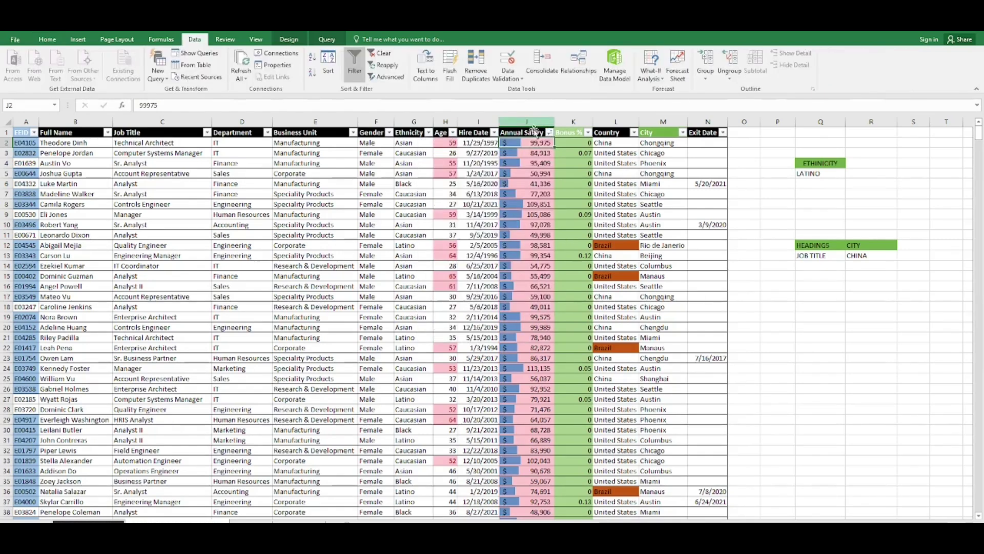
{"action": "left_click", "coordinate": [549, 135]}
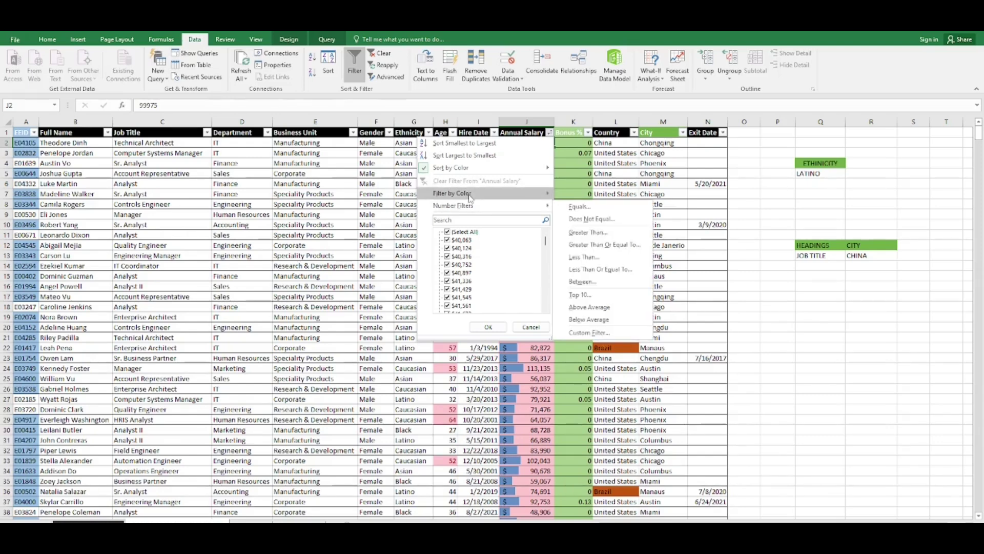
{"action": "mouse_move", "coordinate": [520, 191]}
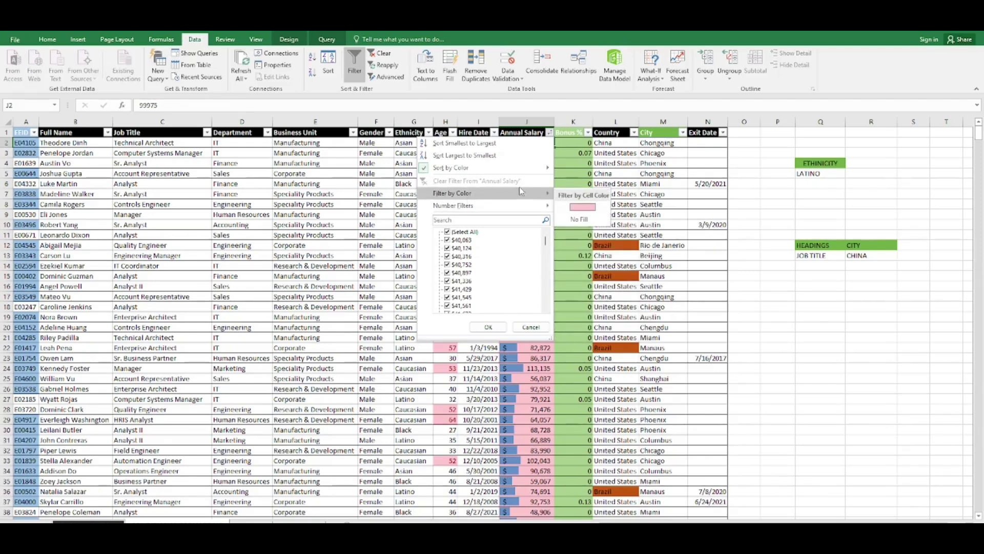
{"action": "left_click", "coordinate": [579, 219]}
{"action": "left_click", "coordinate": [644, 174]}
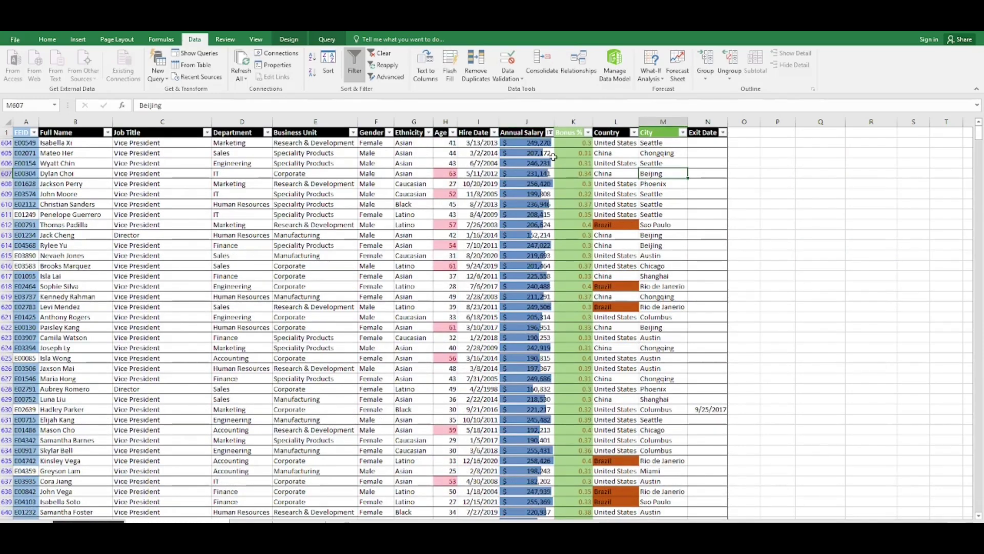
{"action": "left_click", "coordinate": [537, 226]}
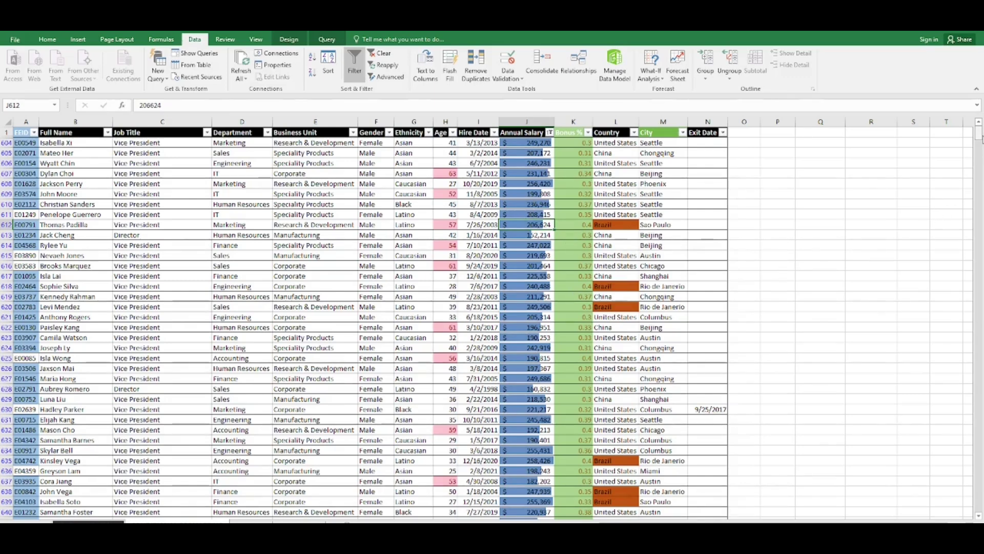
{"action": "left_click_drag", "start_coordinate": [980, 134], "coordinate": [980, 169]}
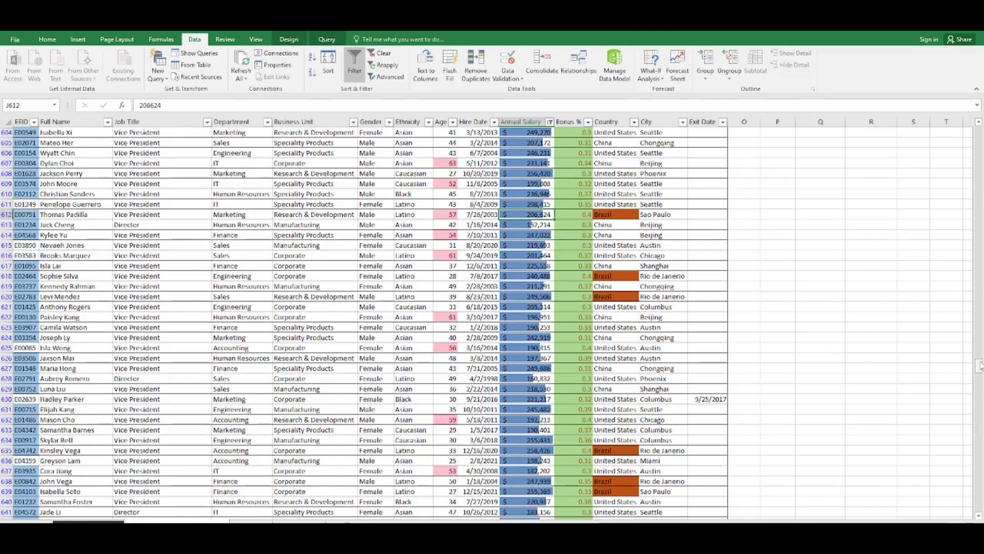
{"action": "left_click_drag", "start_coordinate": [979, 365], "coordinate": [979, 134]}
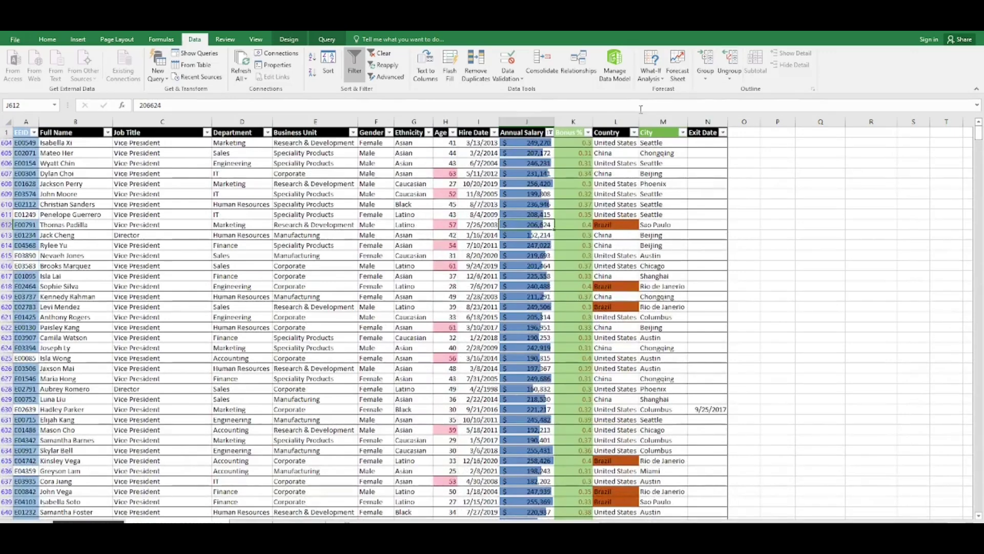
{"action": "left_click", "coordinate": [494, 183]}
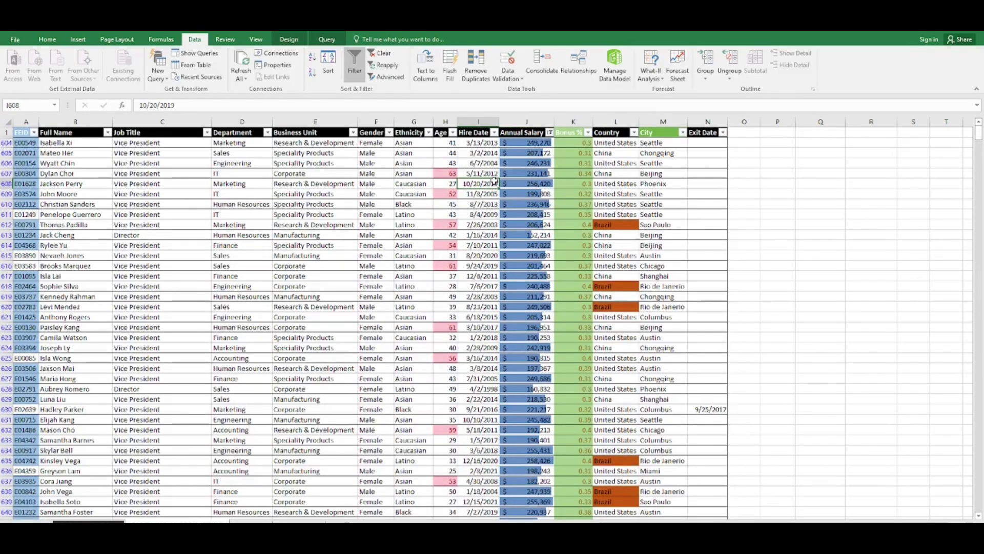
{"action": "left_click", "coordinate": [349, 164]}
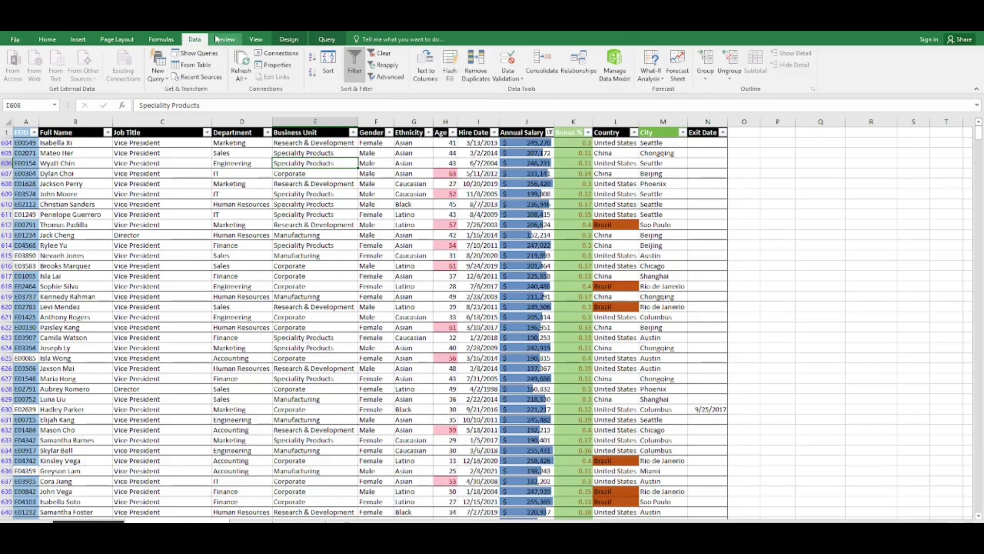
{"action": "left_click", "coordinate": [47, 40]}
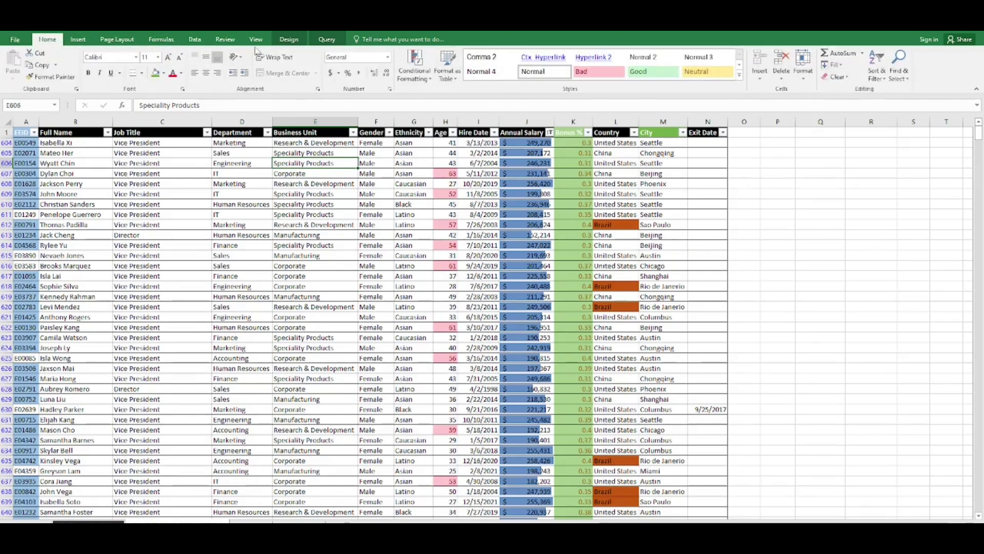
{"action": "left_click", "coordinate": [416, 69]}
{"action": "mouse_move", "coordinate": [442, 160]}
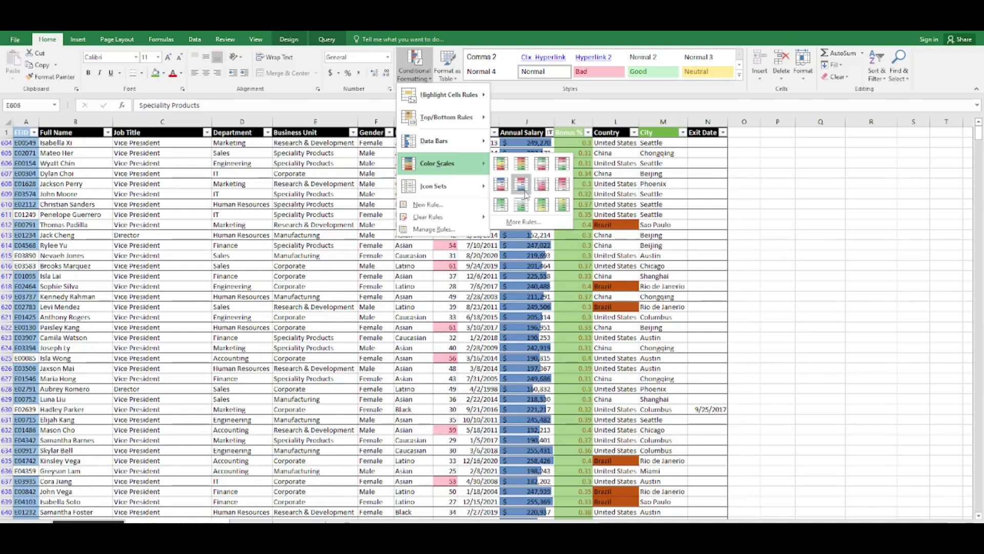
{"action": "left_click", "coordinate": [354, 232]}
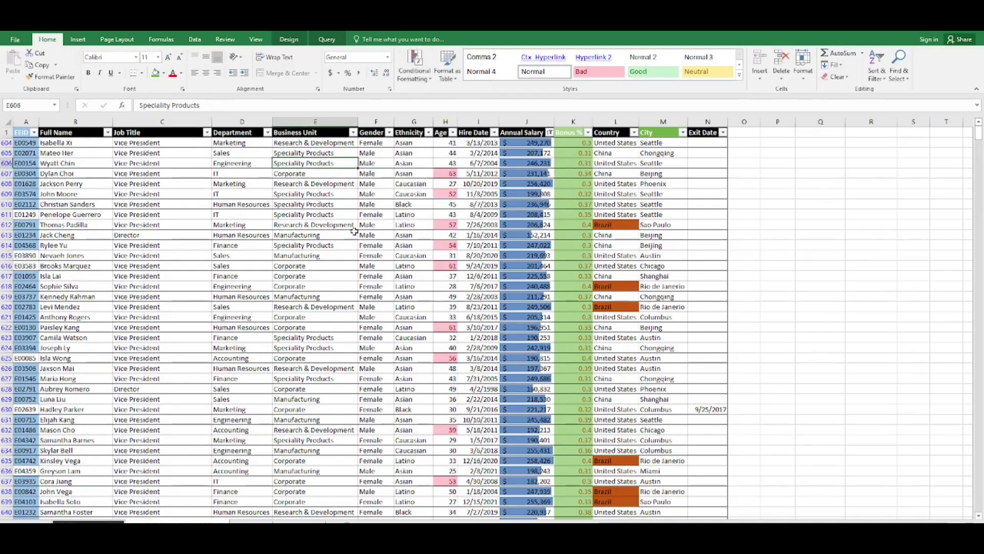
{"action": "left_click", "coordinate": [444, 193]}
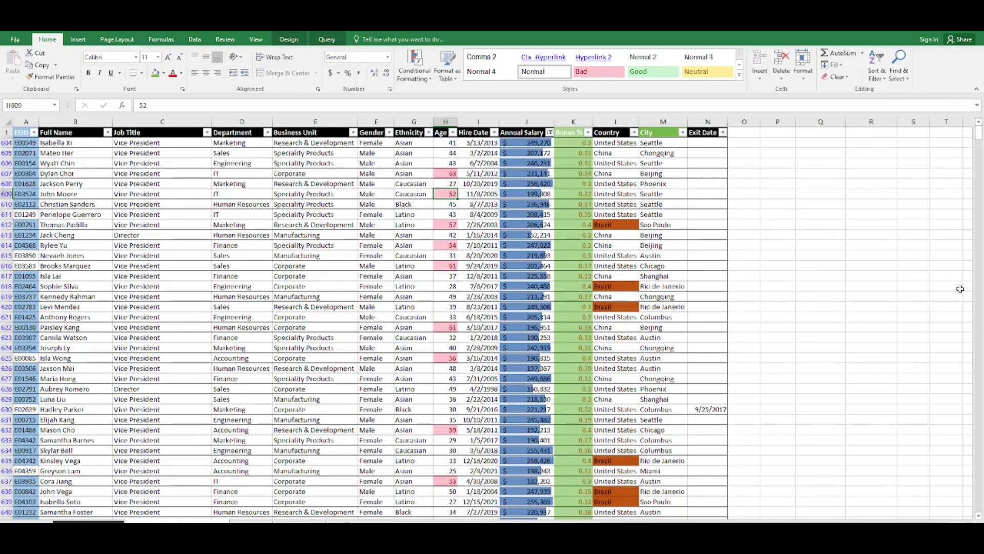
{"action": "left_click", "coordinate": [871, 183]}
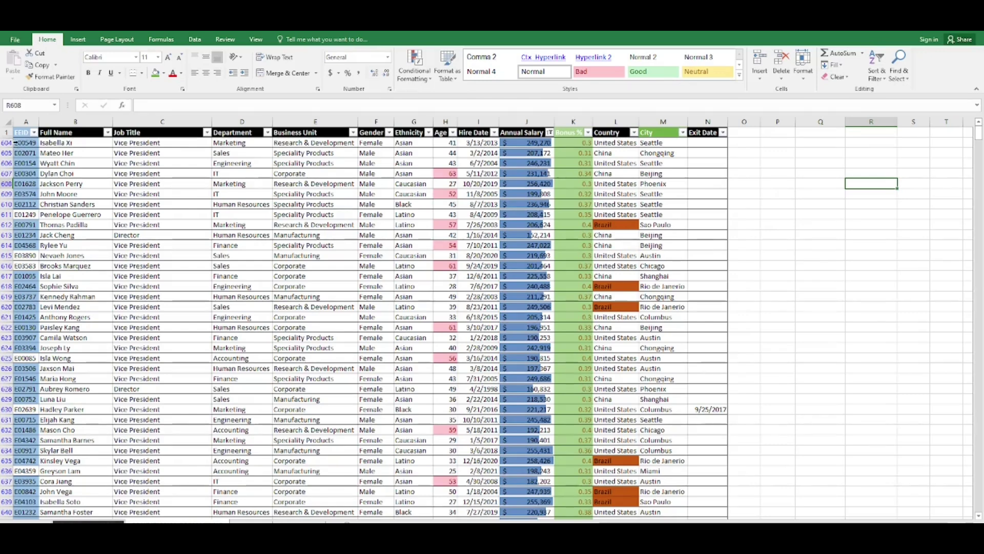
Clear all conditional formatting rules from the employee table
{"action": "left_click", "coordinate": [314, 184]}
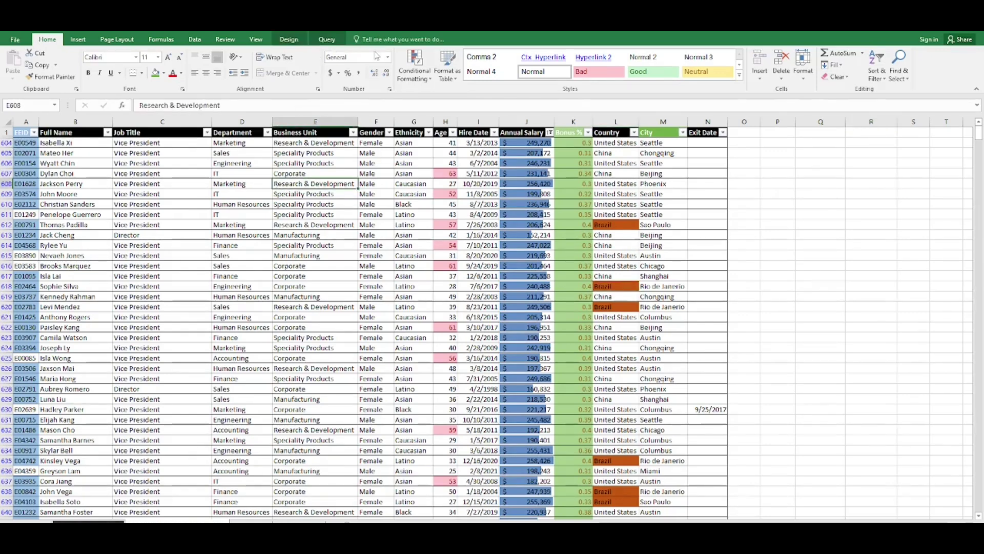
{"action": "left_click", "coordinate": [414, 77]}
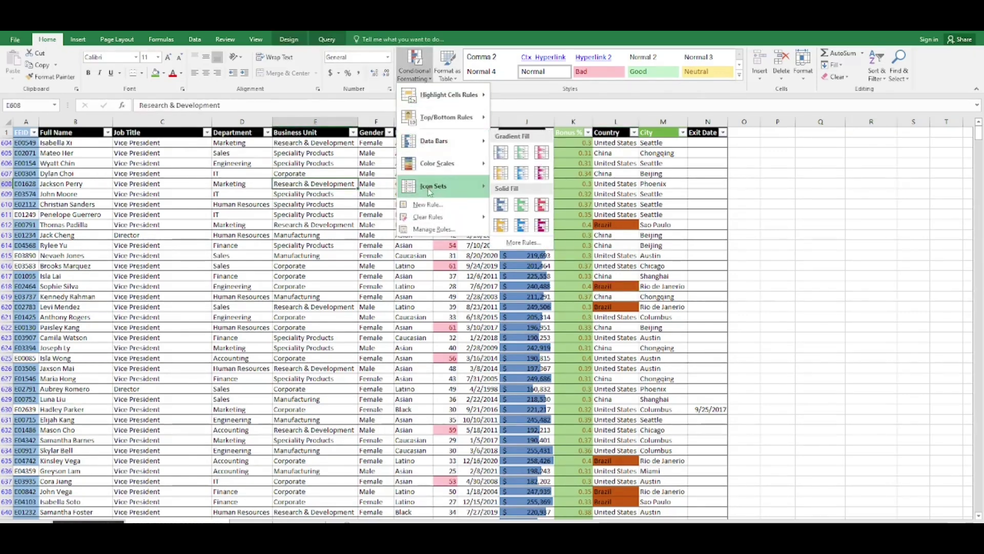
{"action": "mouse_move", "coordinate": [429, 219]}
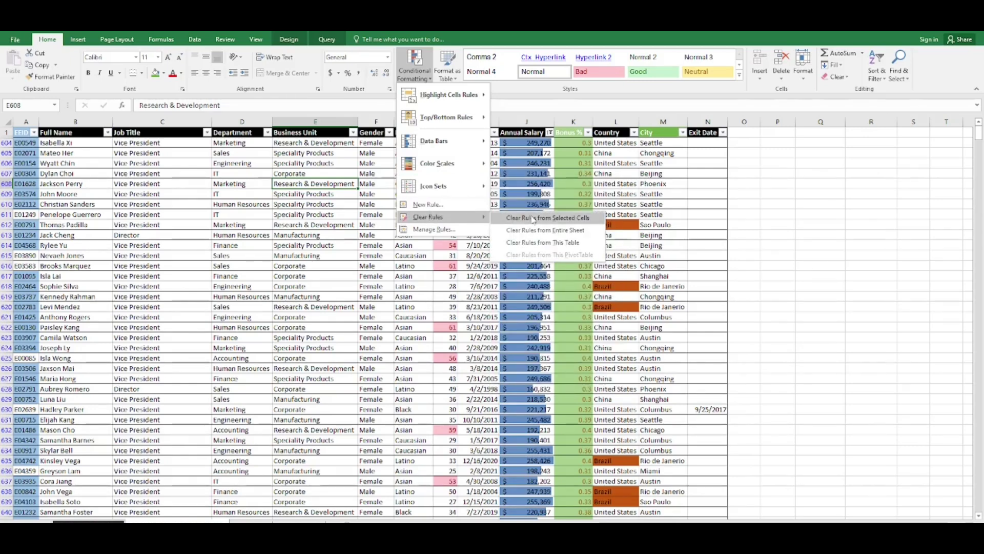
{"action": "left_click", "coordinate": [532, 244]}
{"action": "left_click", "coordinate": [444, 195]}
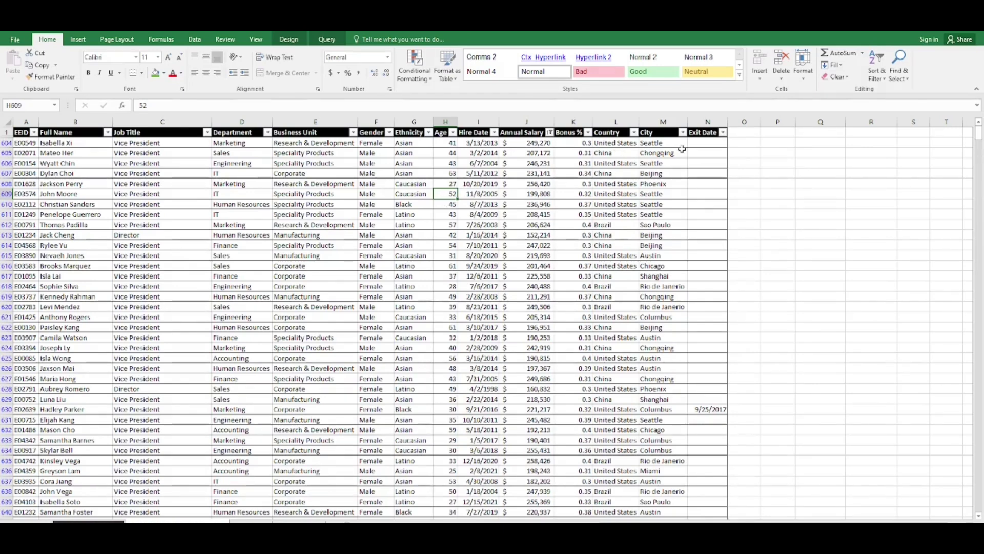
Enter the label DEPARTMENT in cell Q607 and the criterion IT directly below it in Q608
{"action": "left_click", "coordinate": [793, 216]}
{"action": "left_click", "coordinate": [855, 206]}
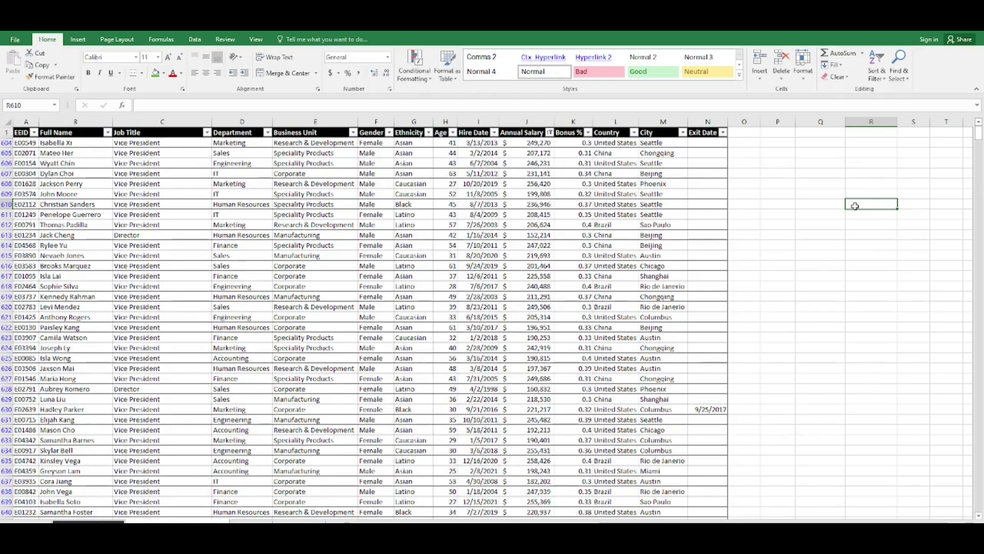
{"action": "left_click", "coordinate": [829, 176]}
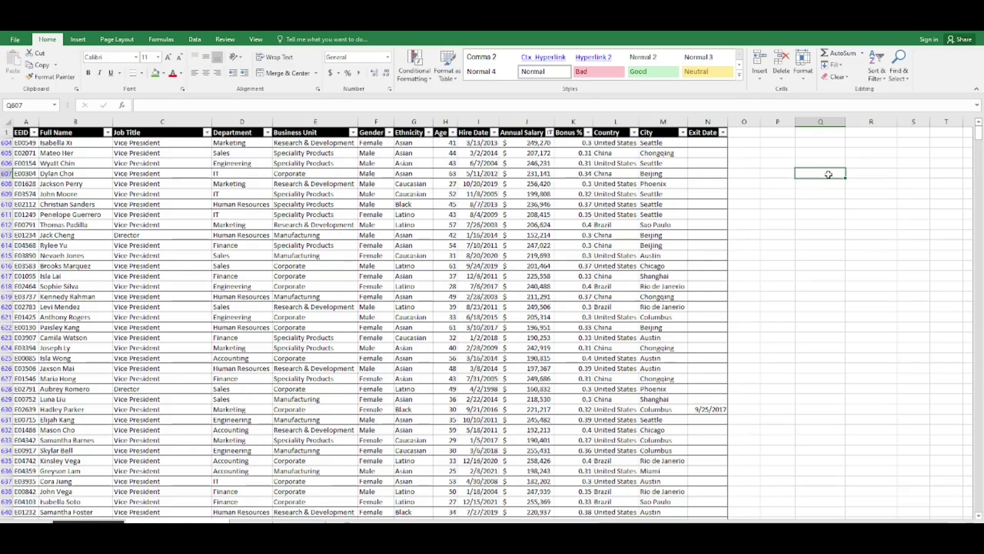
{"action": "type", "text": "DE"}
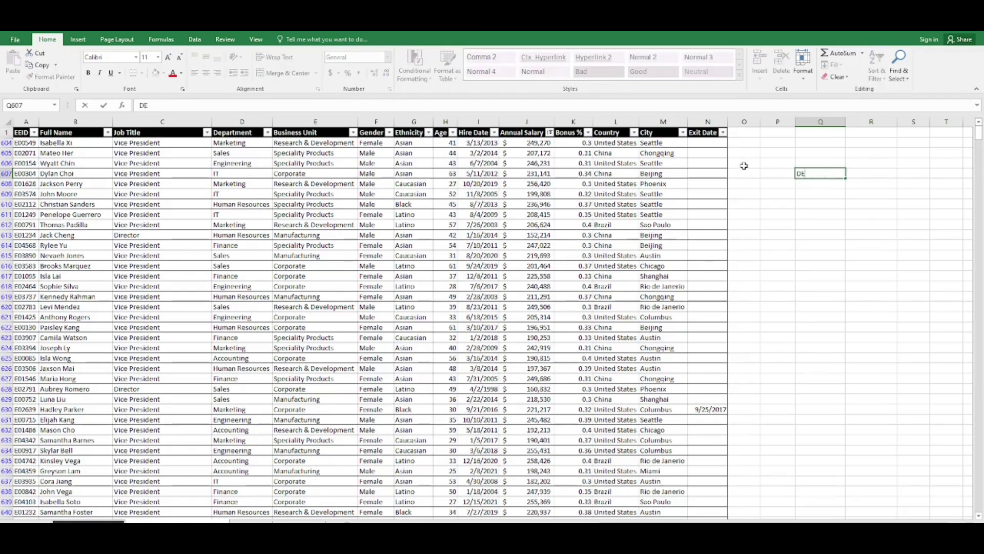
{"action": "type", "text": "PARTMENT"}
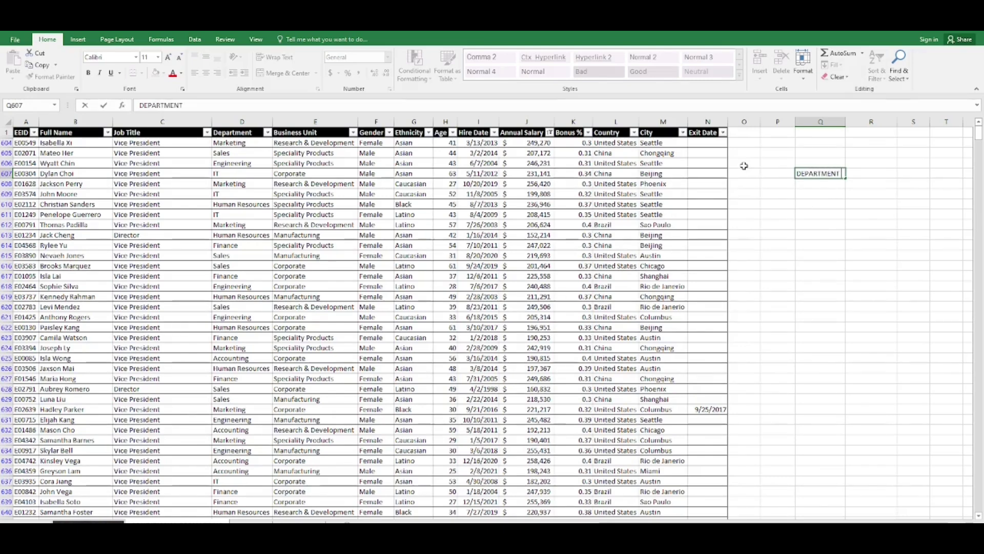
{"action": "key", "text": "Return"}
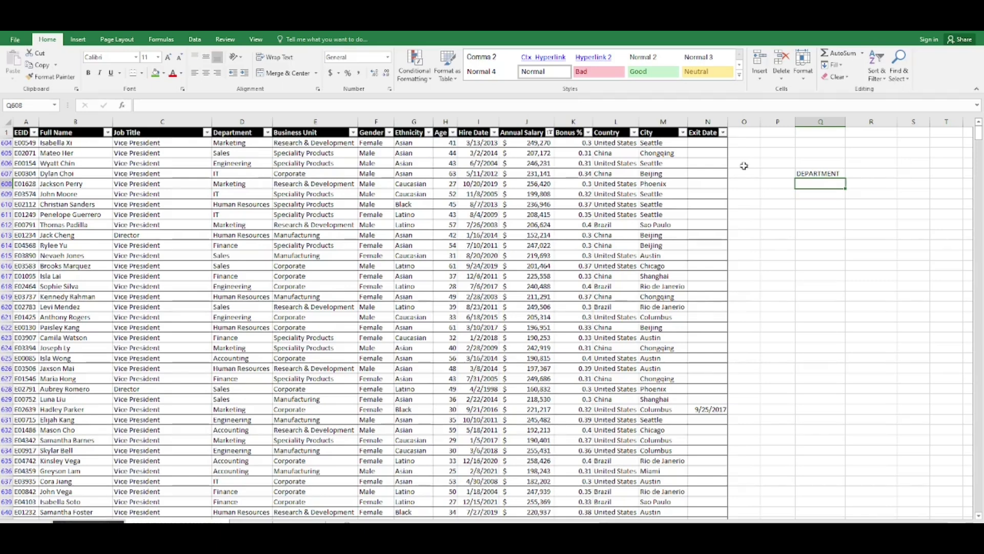
{"action": "type", "text": "IT"}
{"action": "key", "text": "Return"}
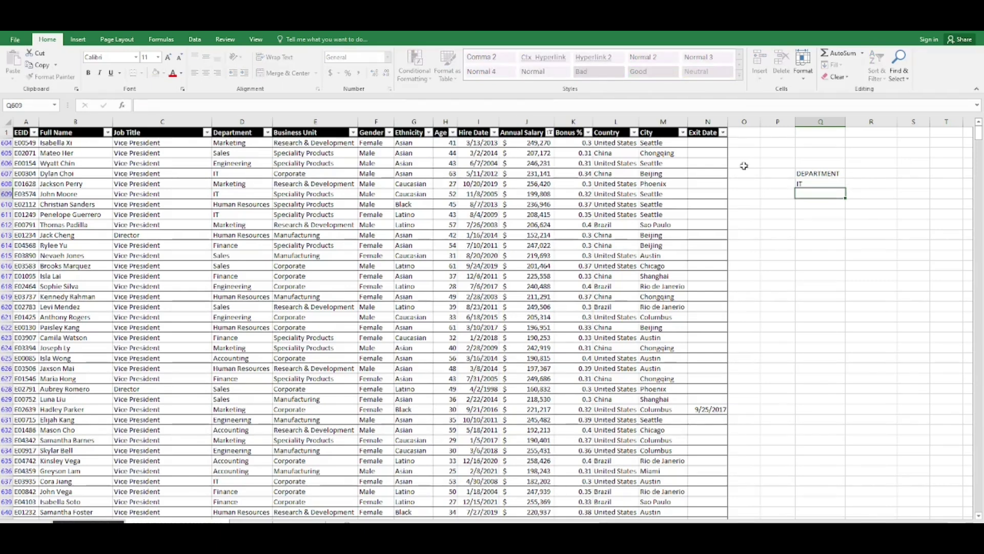
Fill the DEPARTMENT label cell with green
{"action": "left_click", "coordinate": [804, 172]}
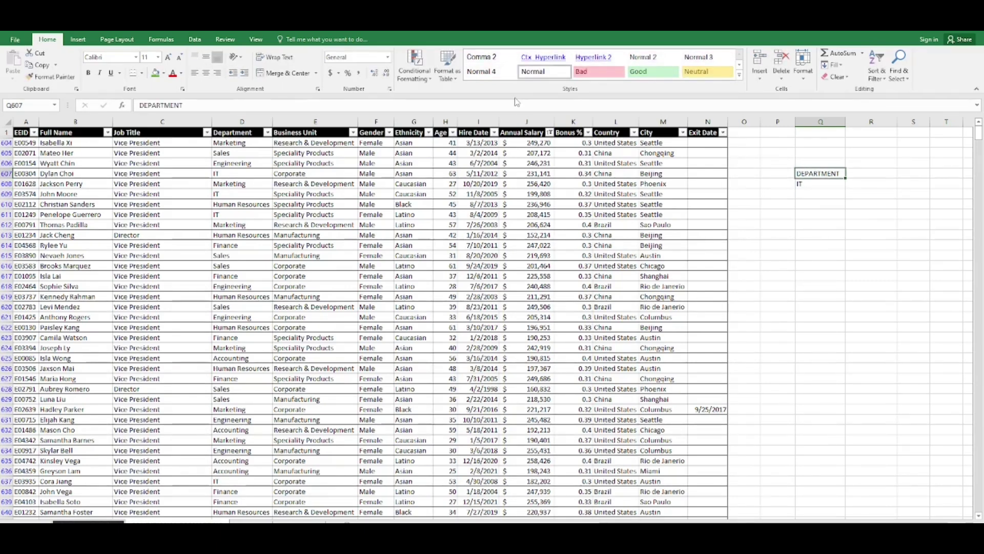
{"action": "left_click", "coordinate": [155, 72]}
{"action": "left_click", "coordinate": [703, 225]}
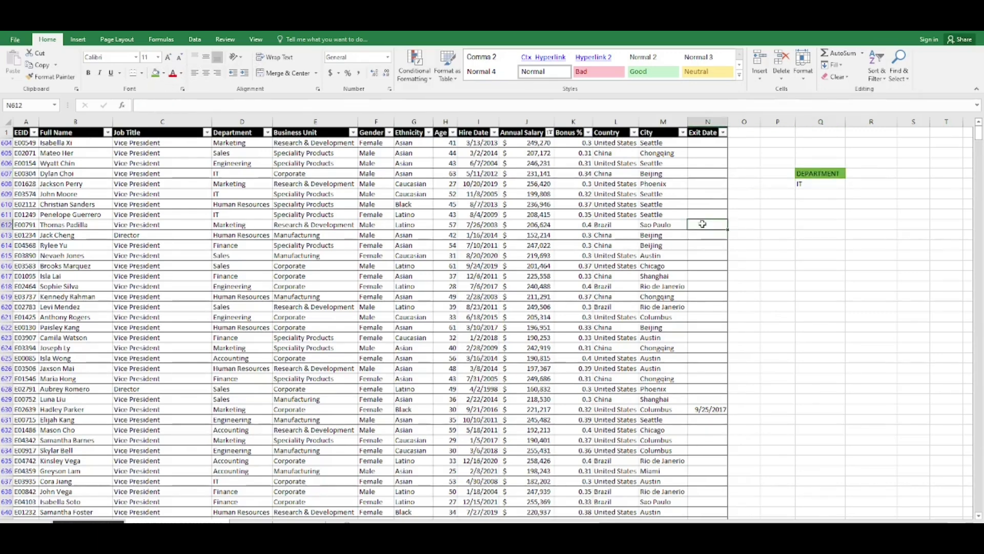
{"action": "left_click", "coordinate": [820, 185]}
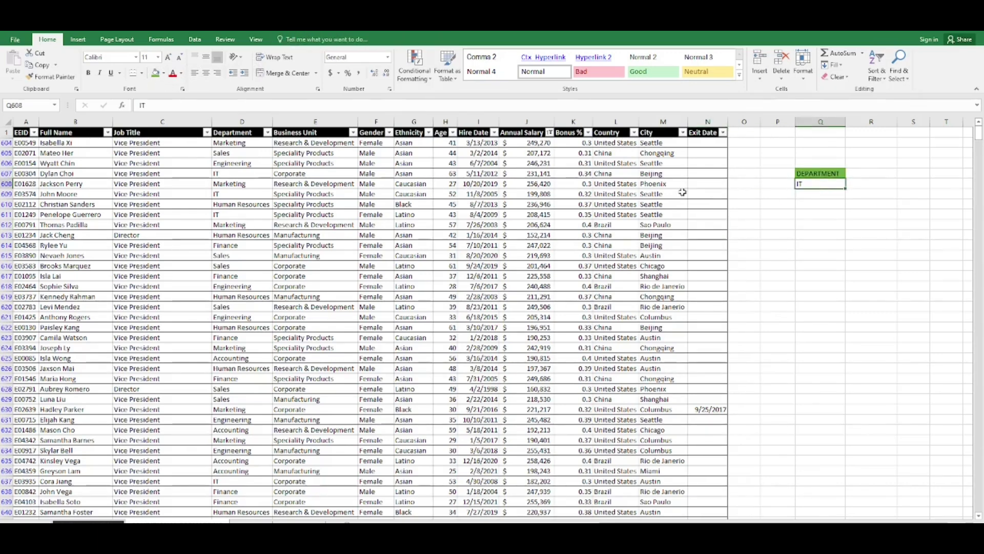
Start a new formula-based conditional formatting rule for all Department column cells from D604 down
{"action": "left_click", "coordinate": [234, 144]}
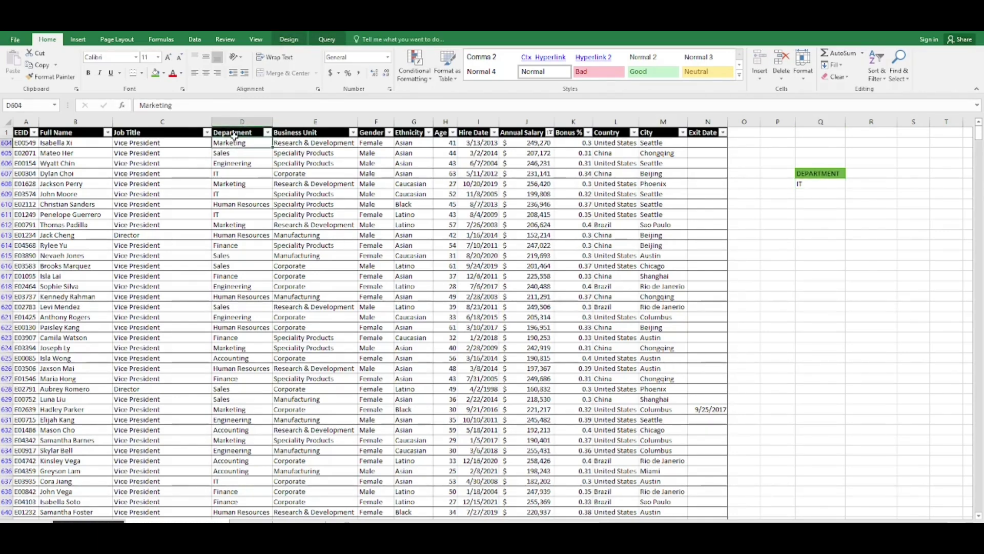
{"action": "key", "text": "ctrl+shift+Down"}
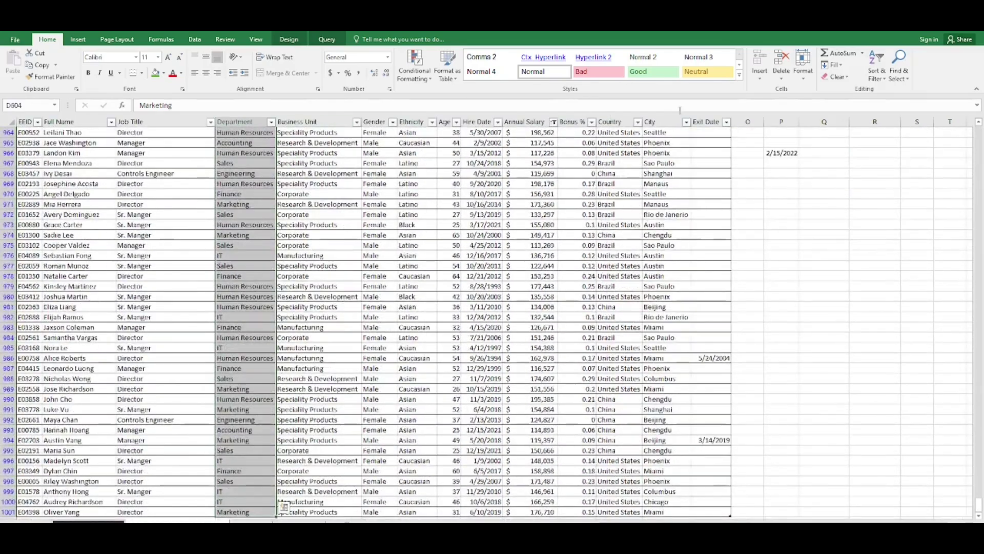
{"action": "left_click", "coordinate": [980, 139]}
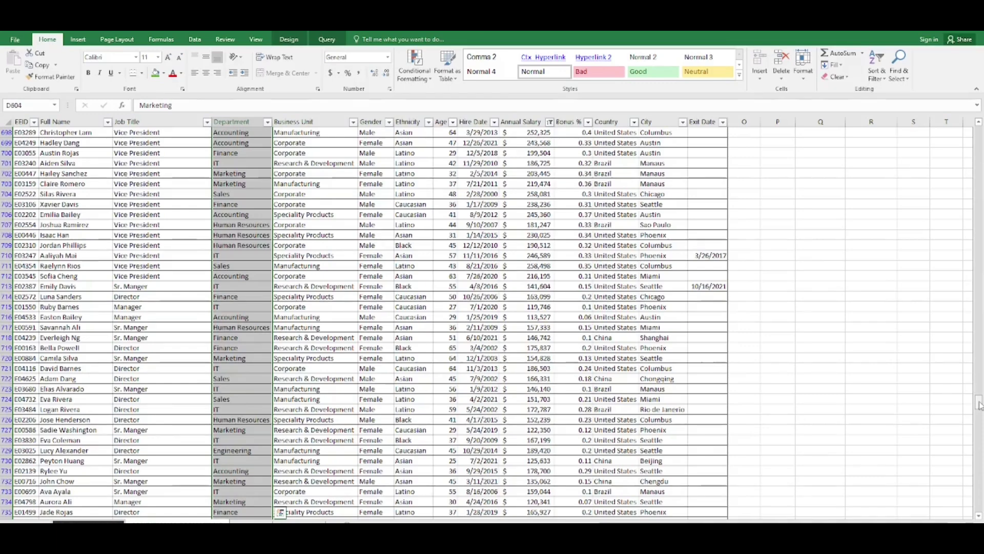
{"action": "left_click_drag", "start_coordinate": [979, 401], "coordinate": [983, 326]}
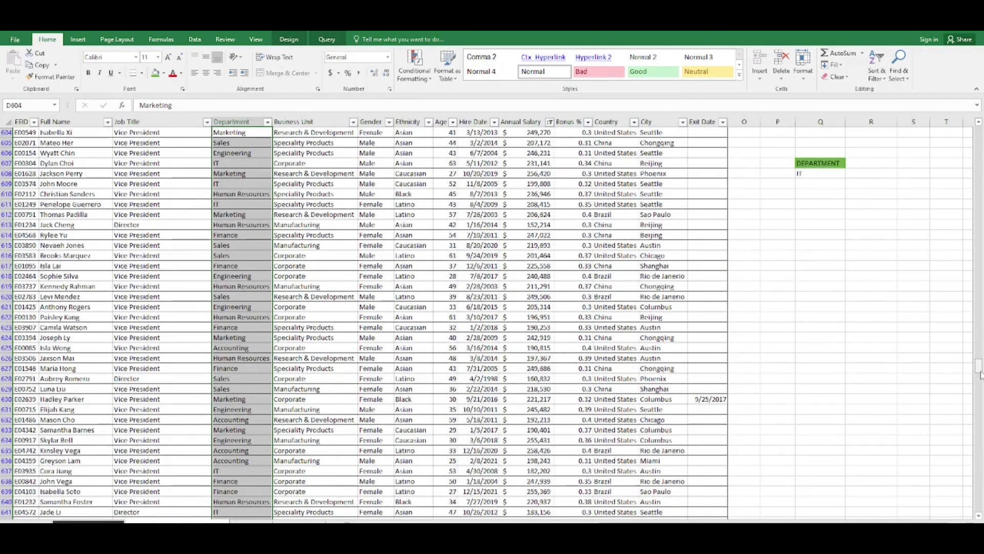
{"action": "left_click_drag", "start_coordinate": [979, 366], "coordinate": [977, 126]}
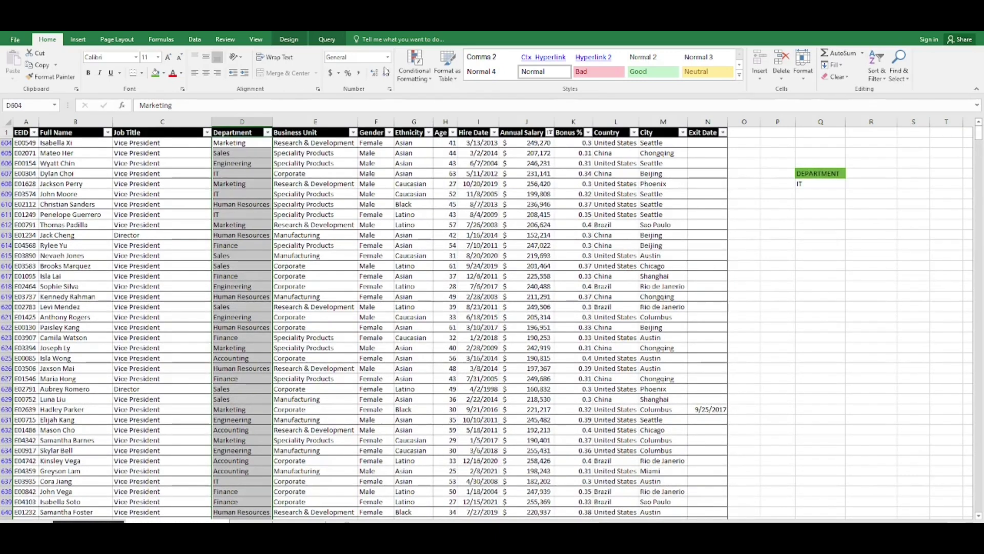
{"action": "left_click", "coordinate": [412, 74]}
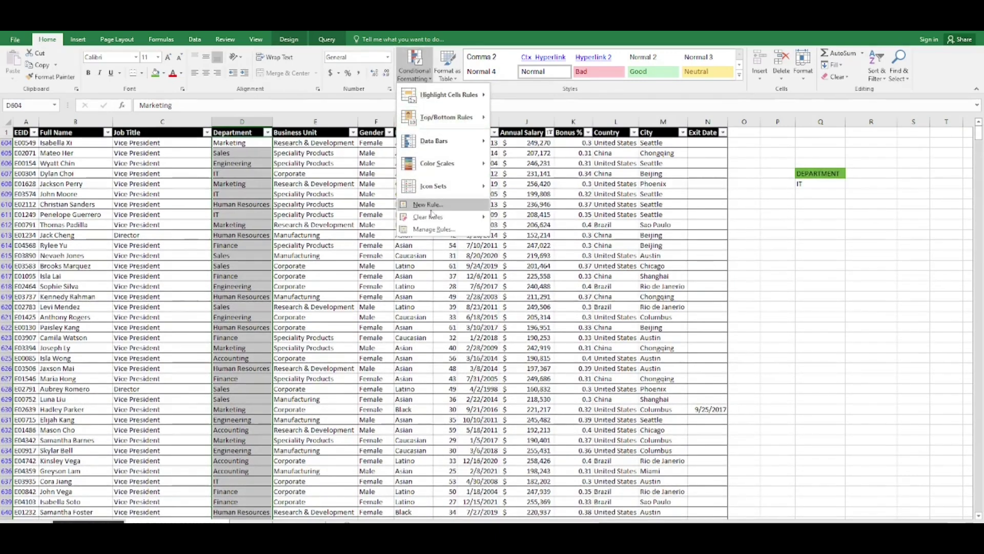
{"action": "mouse_move", "coordinate": [441, 130]}
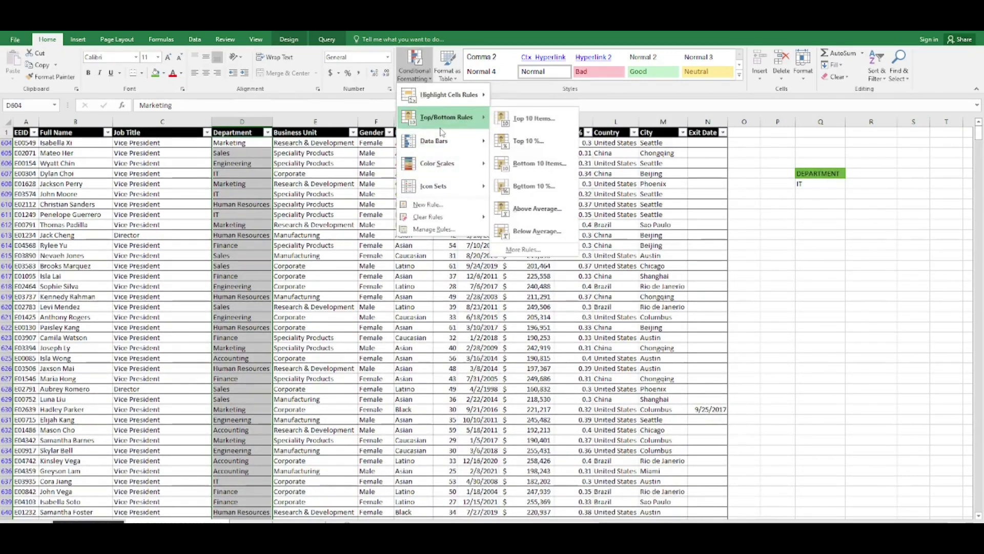
{"action": "left_click", "coordinate": [437, 205]}
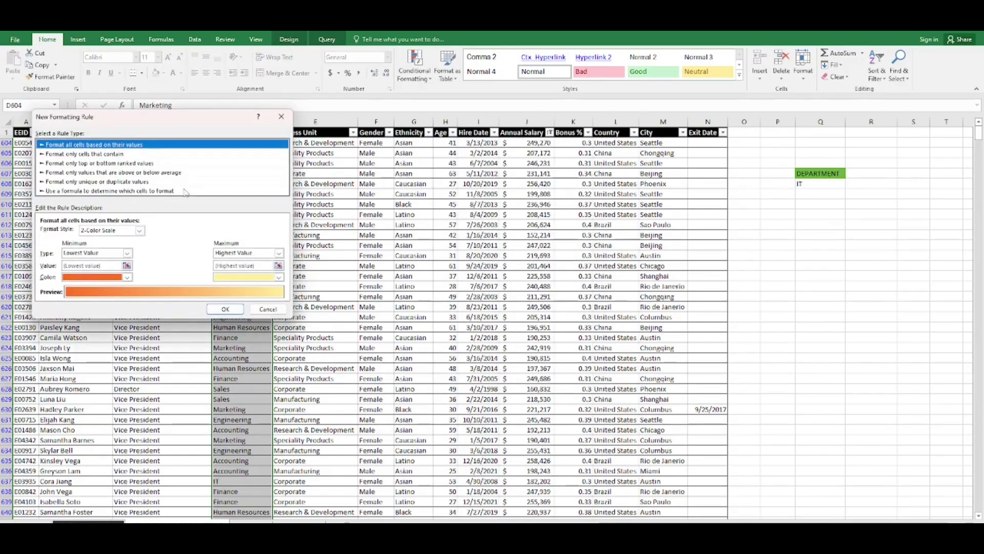
{"action": "left_click", "coordinate": [173, 191]}
{"action": "left_click_drag", "start_coordinate": [144, 117], "coordinate": [551, 159]}
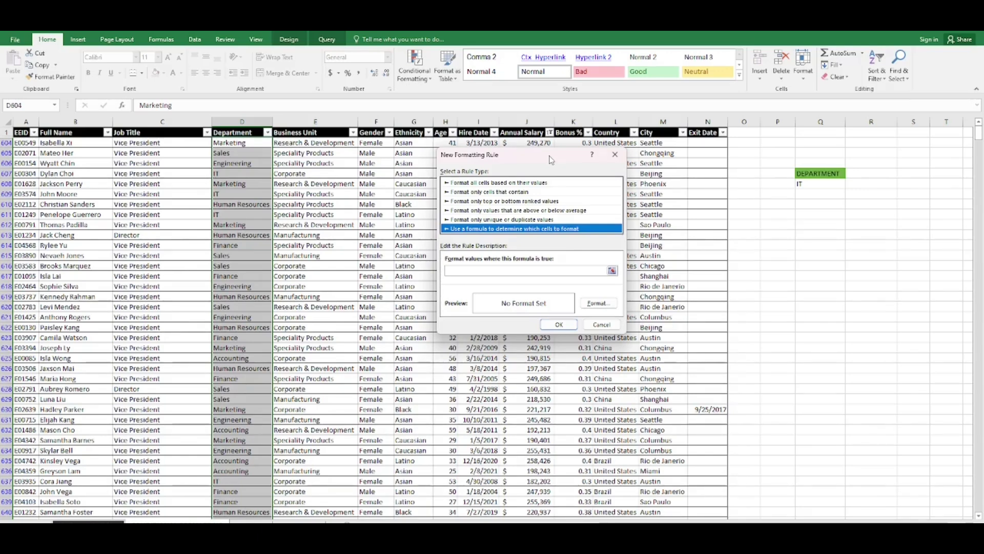
Enter the rule formula =D604=$Q$608, keeping the department cell relative and the criterion cell absolute
{"action": "left_click", "coordinate": [470, 270]}
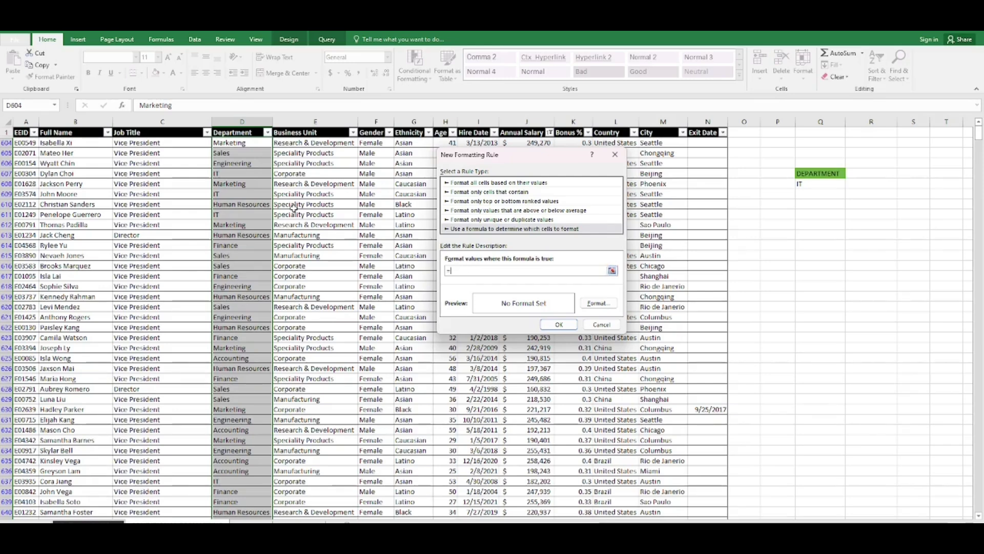
{"action": "type", "text": "="}
{"action": "left_click", "coordinate": [238, 140]}
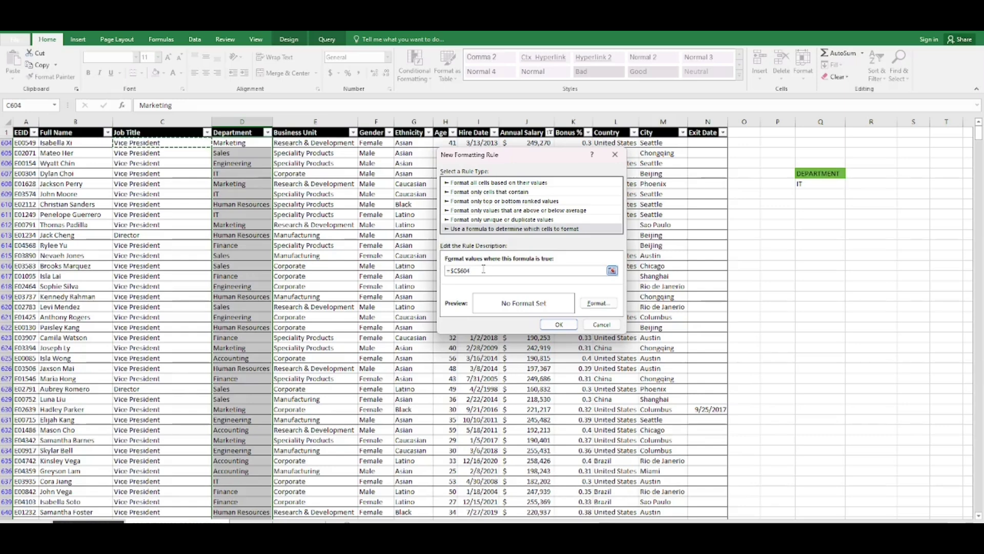
{"action": "left_click", "coordinate": [453, 271]}
{"action": "key", "text": "BackSpace"}
{"action": "key", "text": "BackSpace"}
{"action": "left_click", "coordinate": [810, 182]}
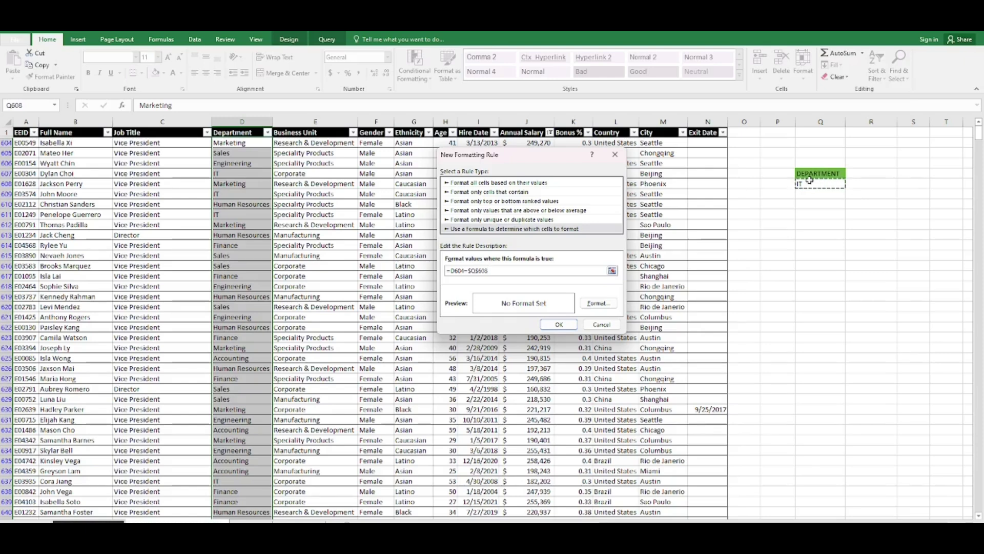
Give the formula rule a medium blue fill, apply it to the Department column and deselect the column
{"action": "left_click", "coordinate": [598, 304]}
{"action": "left_click", "coordinate": [129, 93]}
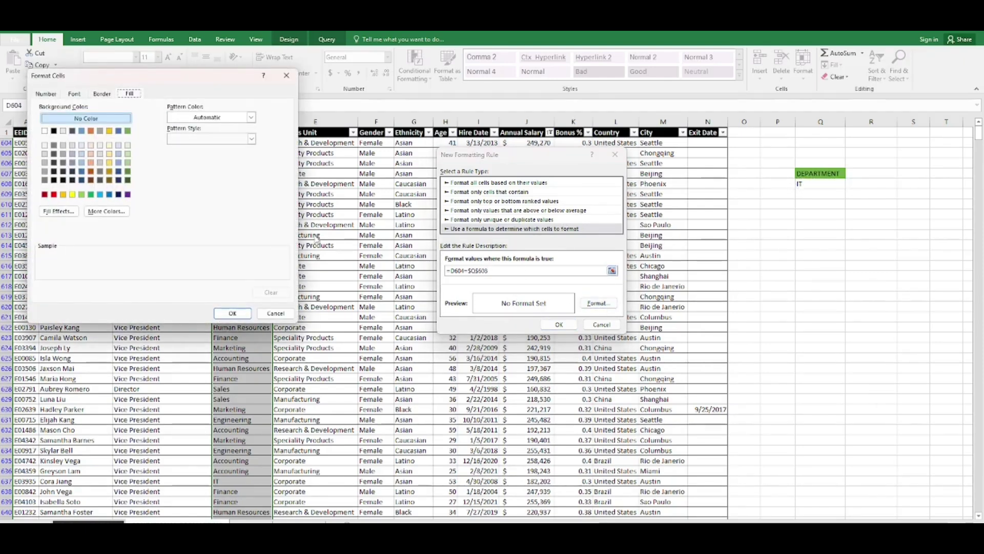
{"action": "left_click", "coordinate": [118, 163]}
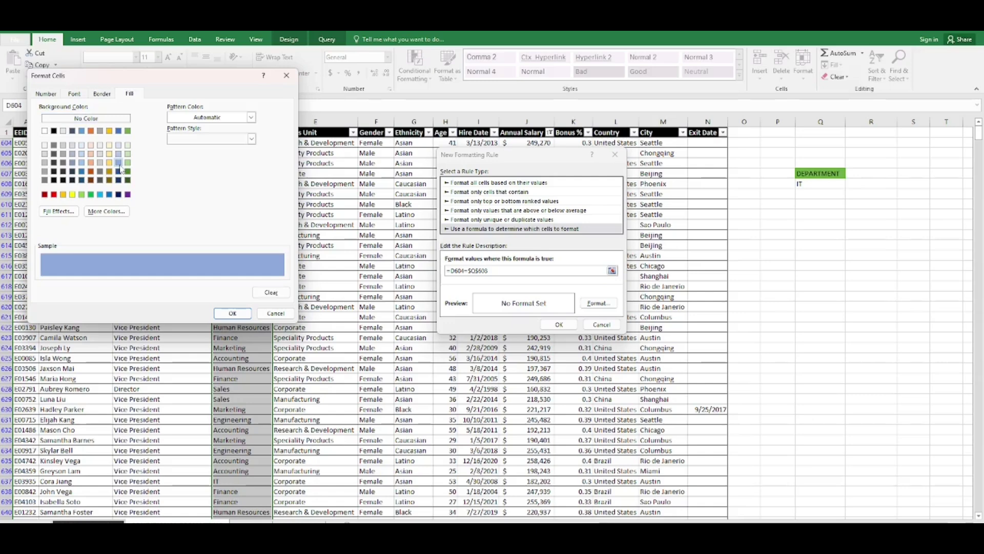
{"action": "left_click", "coordinate": [238, 315]}
{"action": "left_click", "coordinate": [560, 324]}
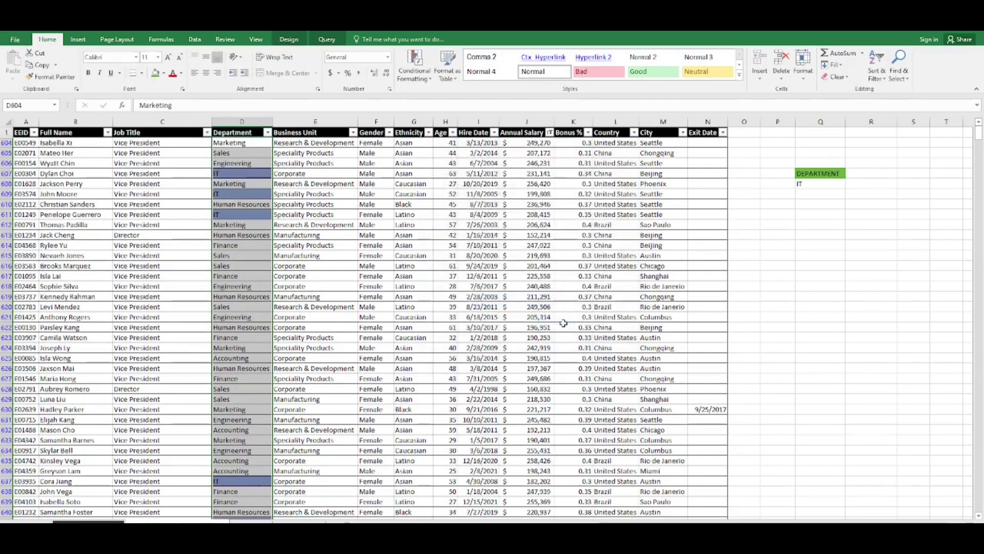
{"action": "left_click", "coordinate": [390, 229]}
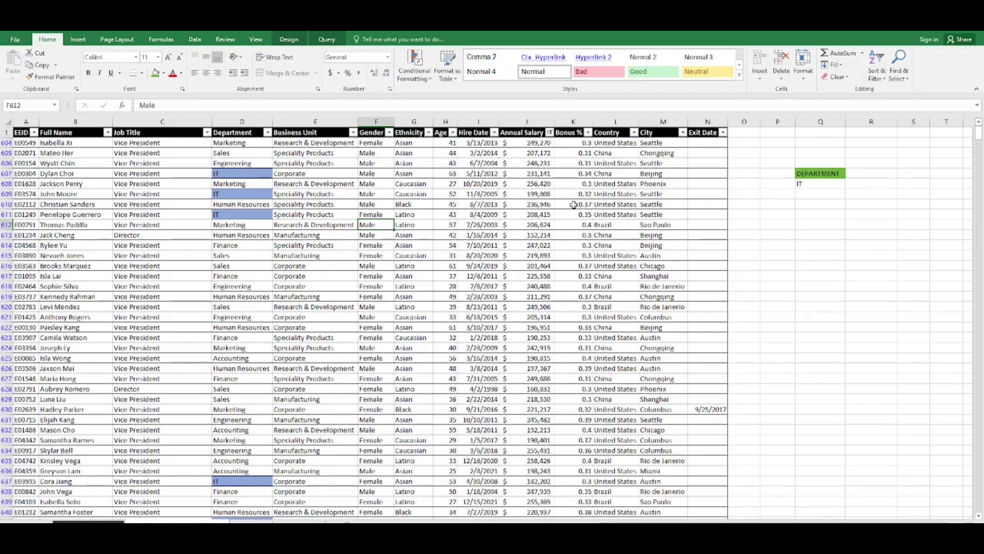
Change the department criterion in Q608 to SALES
{"action": "double_click", "coordinate": [813, 185]}
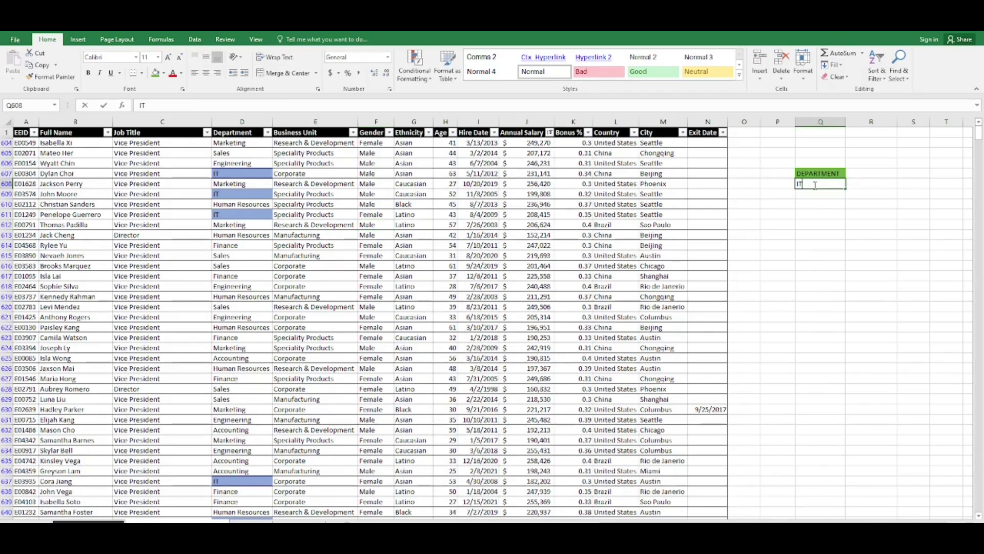
{"action": "left_click", "coordinate": [836, 246]}
{"action": "left_click", "coordinate": [818, 183]}
{"action": "type", "text": "SALES"}
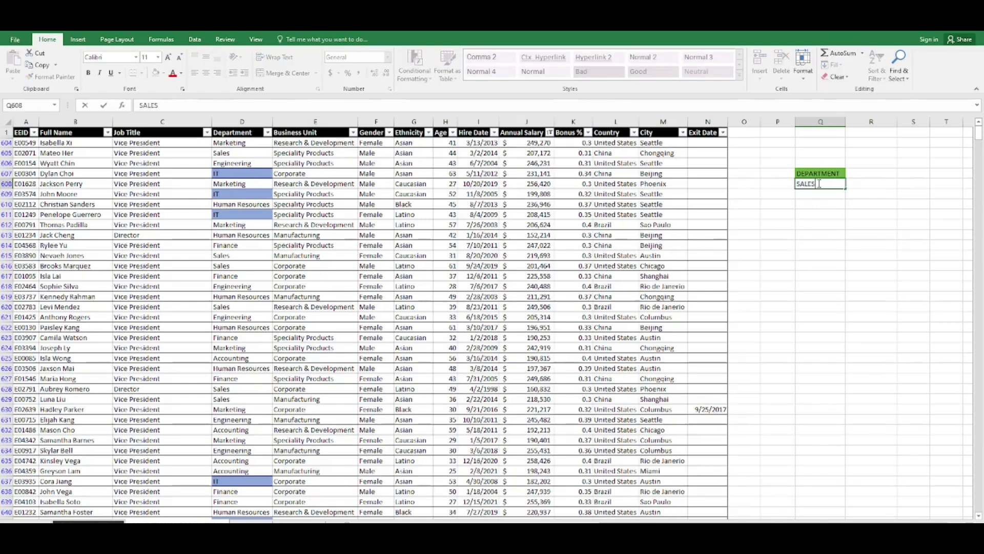
{"action": "key", "text": "Return"}
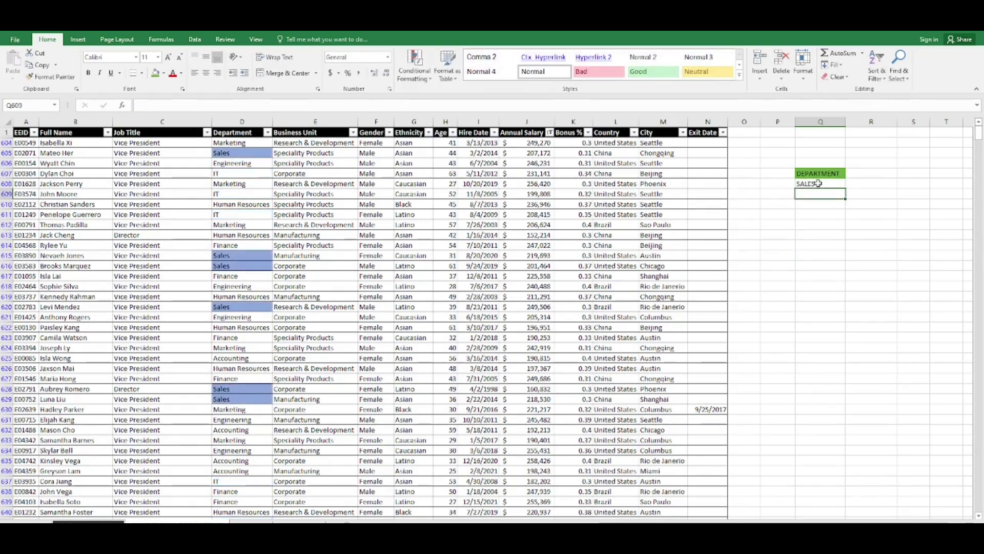
Change the department criterion in Q608 to ENGINEERING
{"action": "left_click", "coordinate": [826, 182]}
{"action": "type", "text": "EN"}
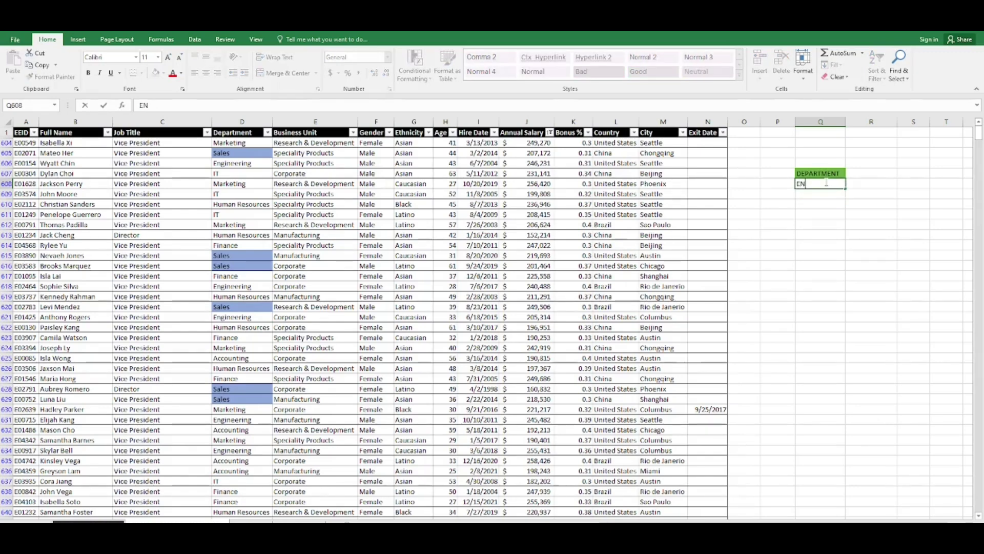
{"action": "type", "text": "GER"}
{"action": "type", "text": "INEE"}
{"action": "type", "text": "RING"}
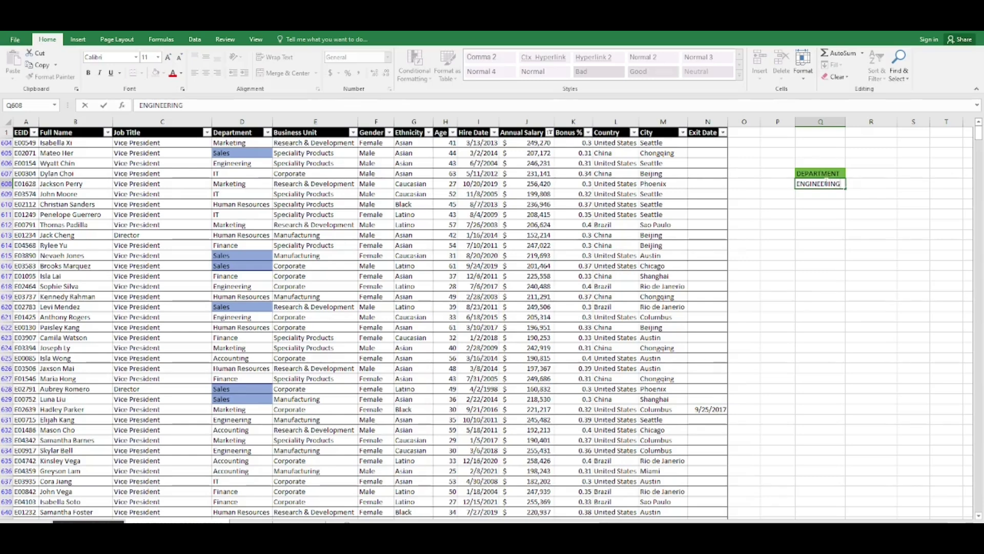
{"action": "key", "text": "Return"}
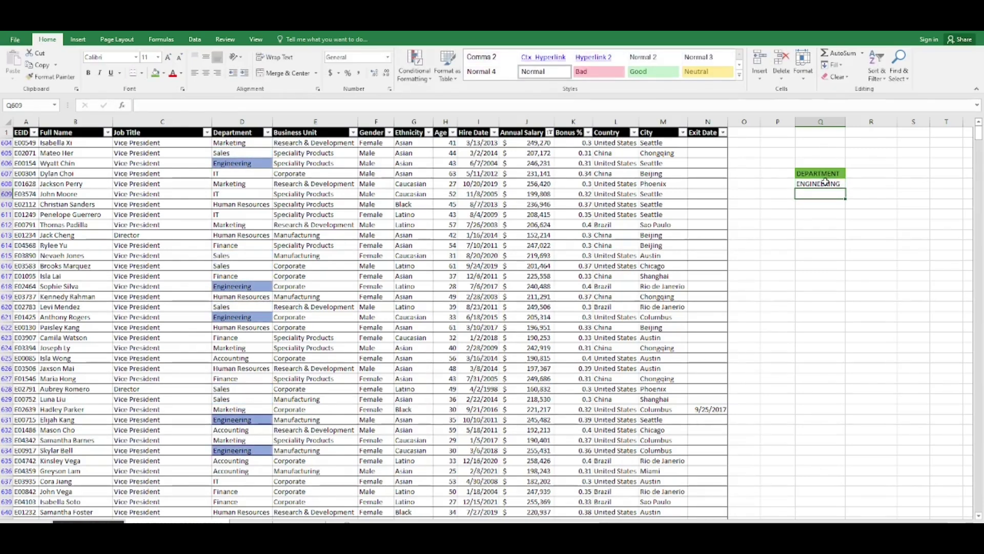
Change the department criterion in Q608 to FINANCE
{"action": "double_click", "coordinate": [827, 184]}
{"action": "type", "text": "FINANCE"}
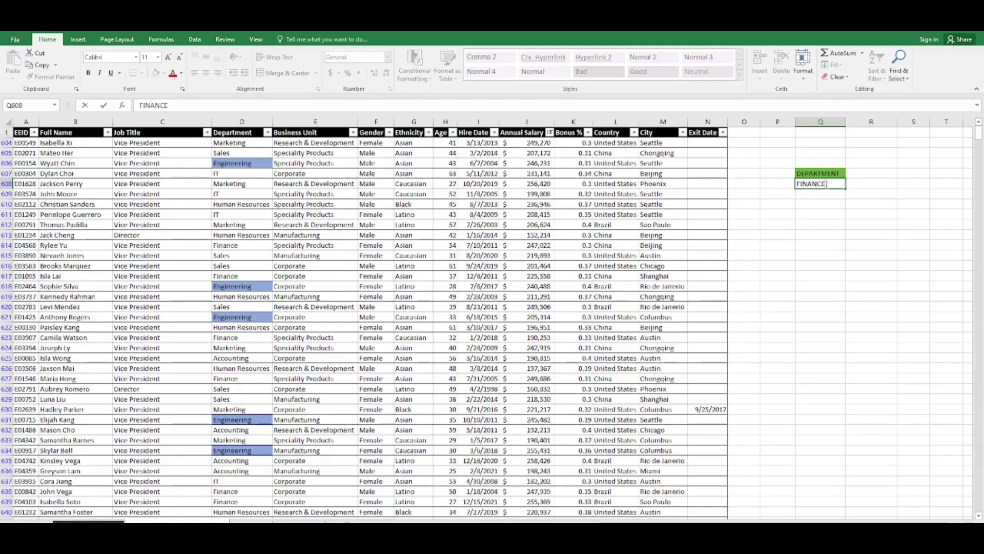
{"action": "key", "text": "Return"}
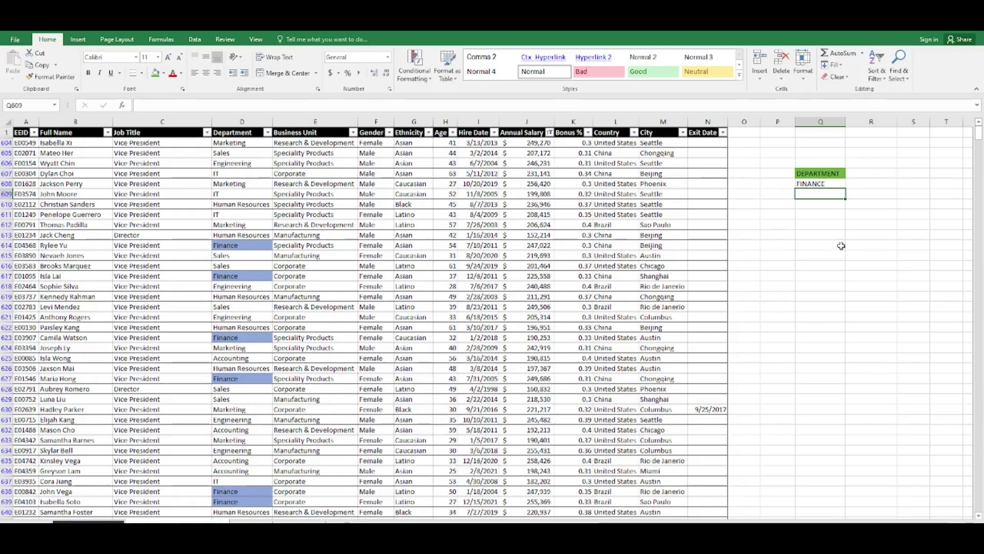
Select the employee table's data from A604 across to the Exit Date column and down to row 1001
{"action": "left_click", "coordinate": [57, 183]}
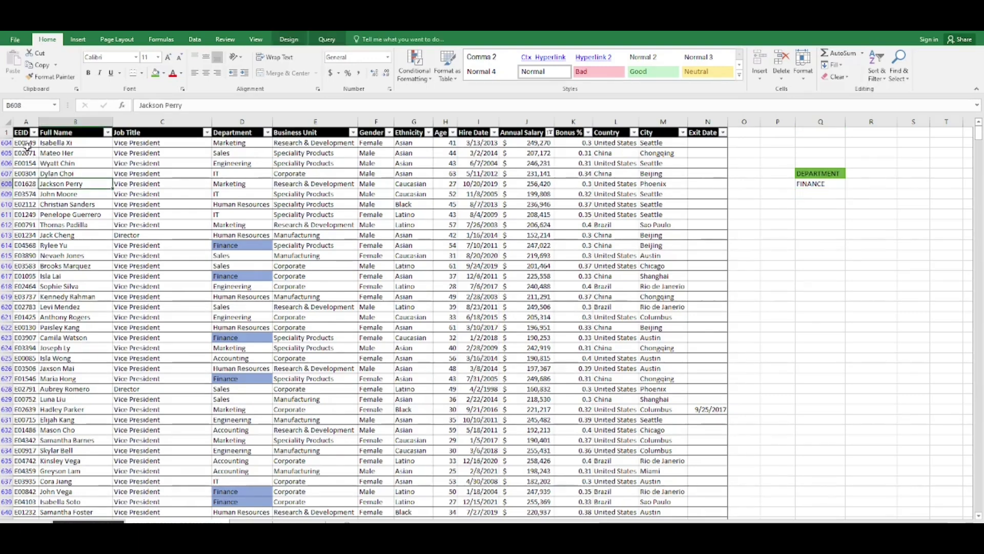
{"action": "left_click_drag", "start_coordinate": [25, 143], "coordinate": [690, 222]}
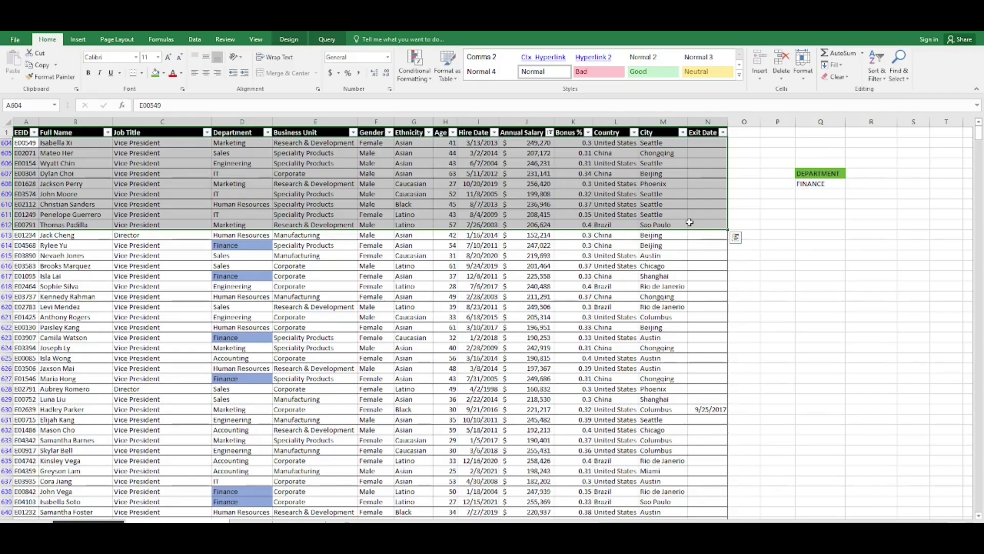
{"action": "key", "text": "ctrl+shift+Down"}
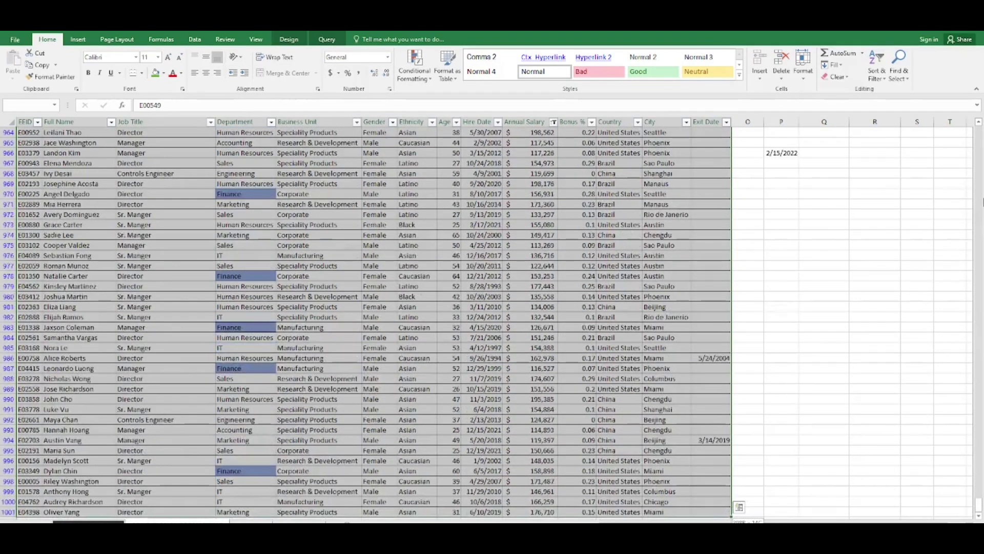
{"action": "left_click", "coordinate": [979, 203]}
{"action": "left_click", "coordinate": [979, 203]}
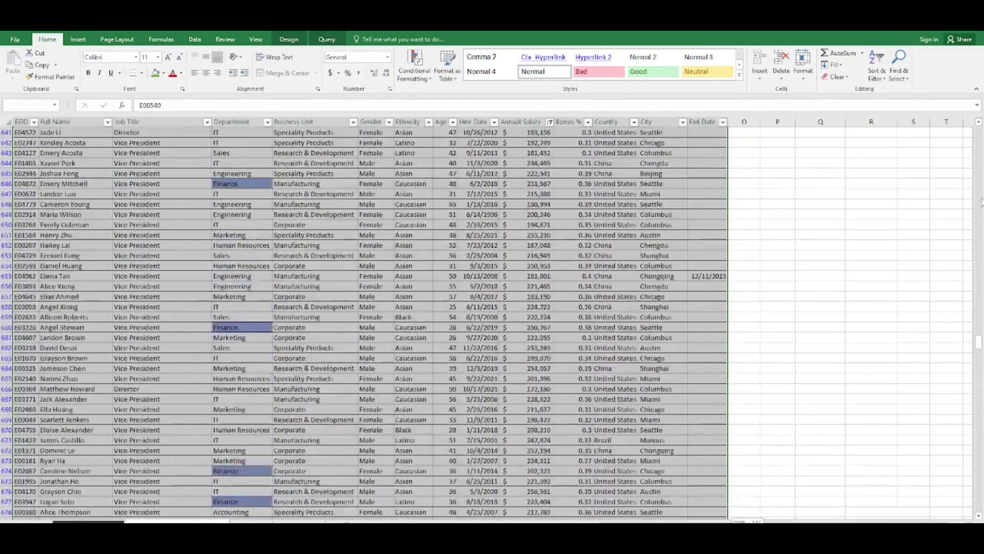
{"action": "left_click", "coordinate": [980, 203]}
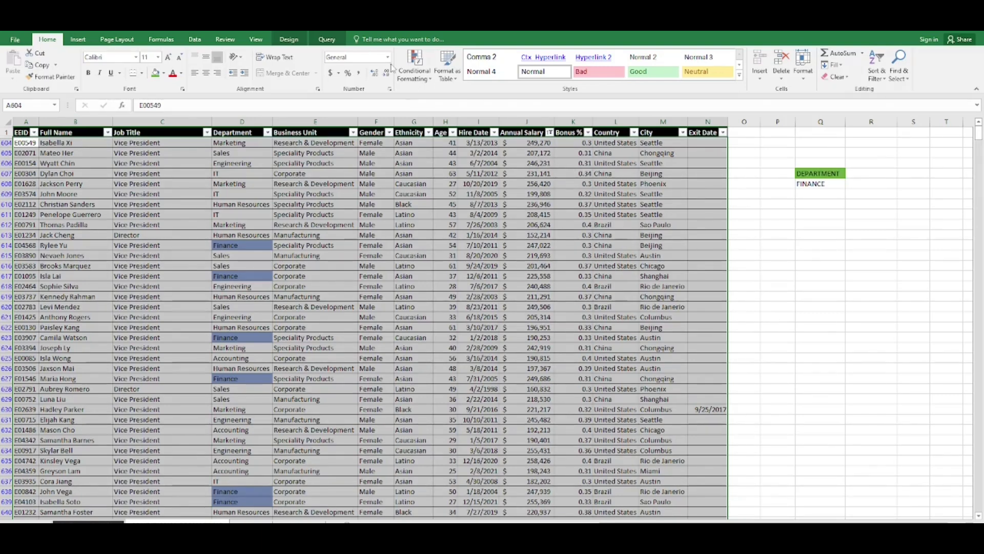
Create a formula-based conditional formatting rule for the selected rows using =$D604=$Q$608
{"action": "left_click", "coordinate": [414, 72]}
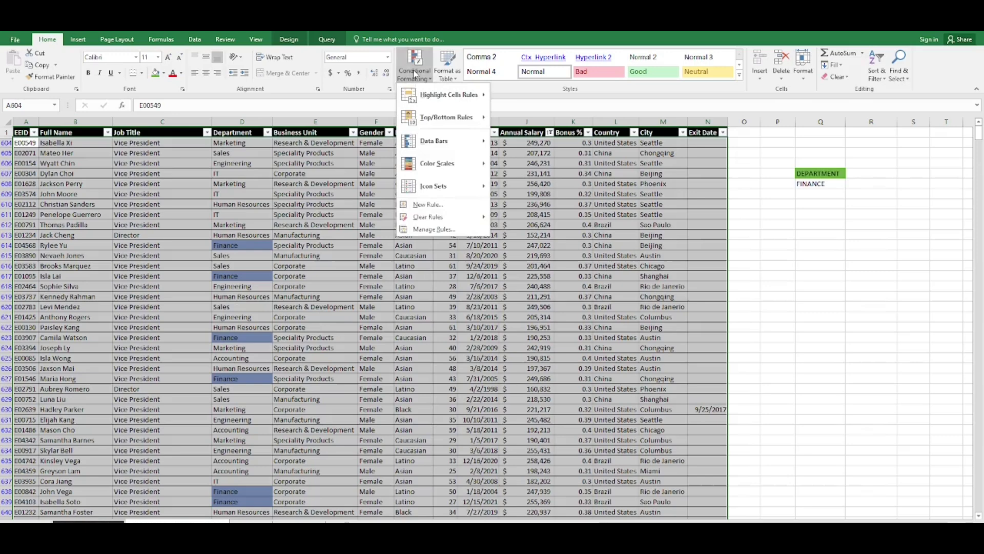
{"action": "left_click", "coordinate": [444, 208]}
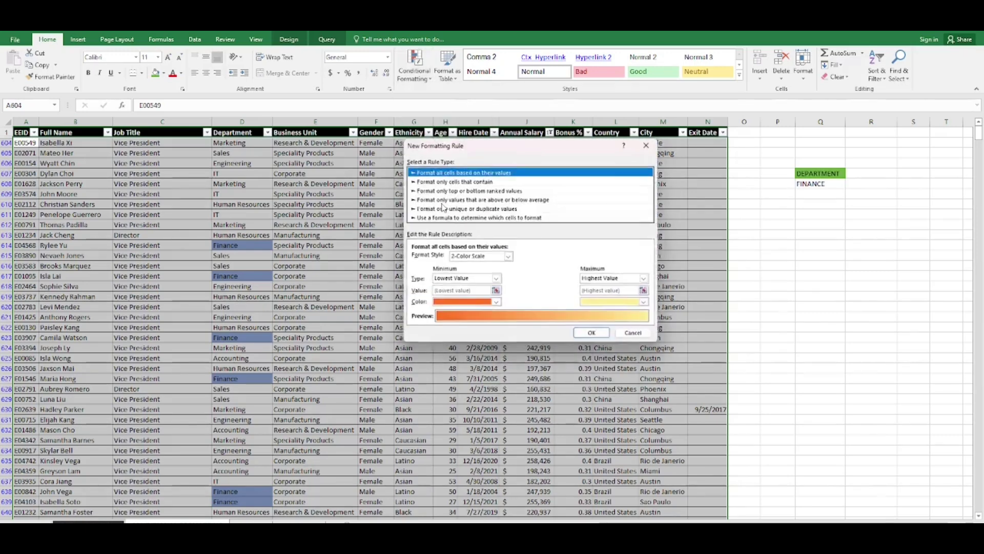
{"action": "left_click", "coordinate": [469, 217]}
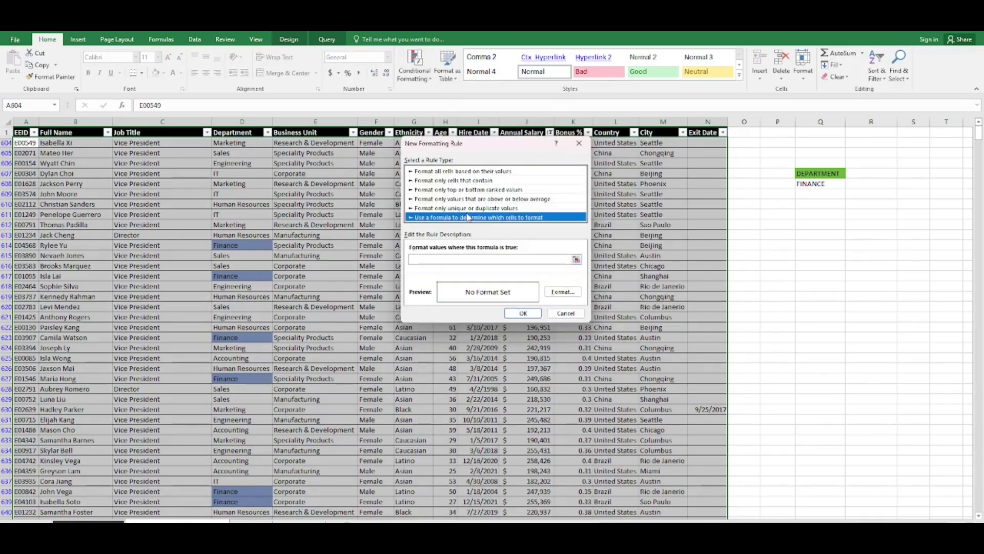
{"action": "left_click", "coordinate": [435, 259]}
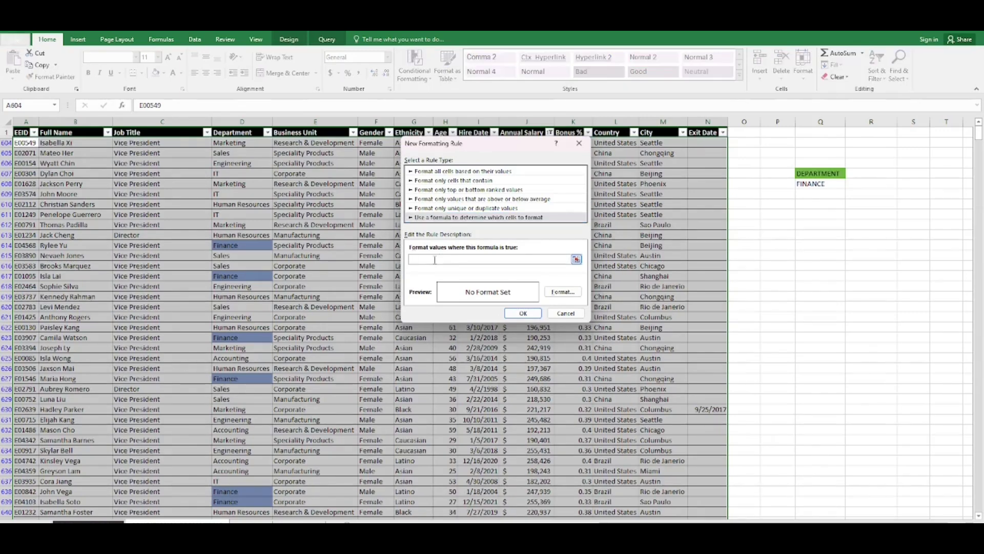
{"action": "type", "text": "="}
{"action": "left_click", "coordinate": [223, 146]}
{"action": "left_click", "coordinate": [425, 259]}
{"action": "key", "text": "BackSpace"}
{"action": "type", "text": "="}
{"action": "left_click", "coordinate": [810, 184]}
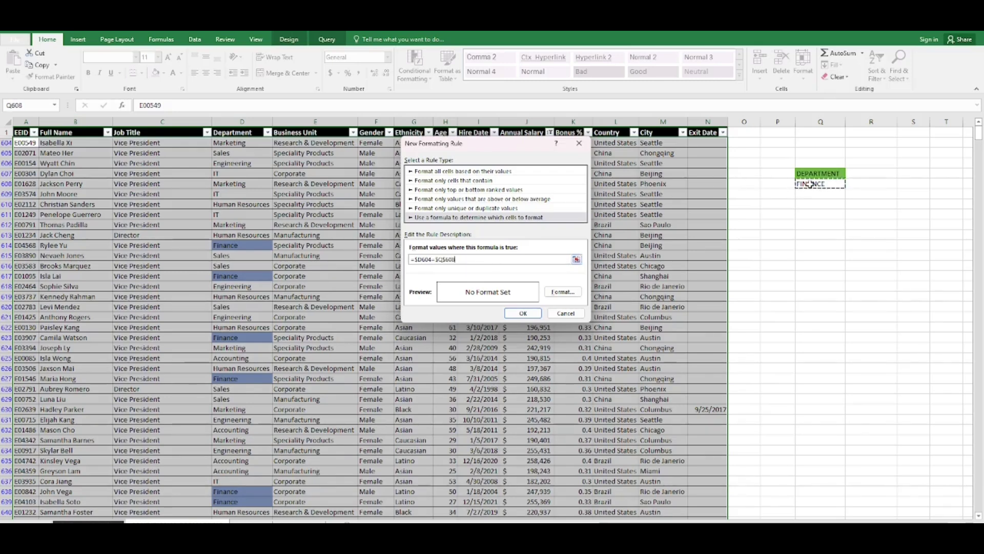
Give the department rule a light green fill and apply it to the selected rows
{"action": "left_click", "coordinate": [559, 293]}
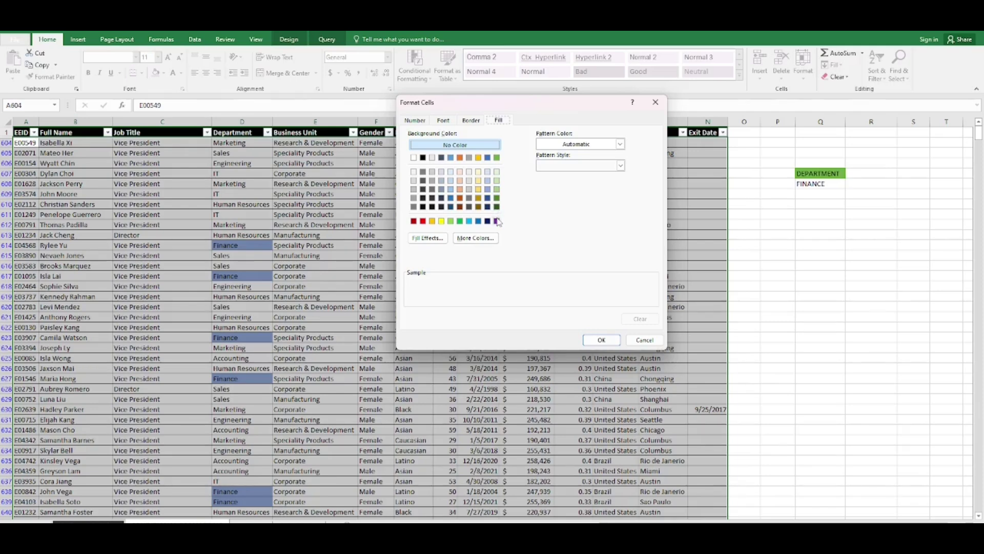
{"action": "left_click", "coordinate": [451, 221]}
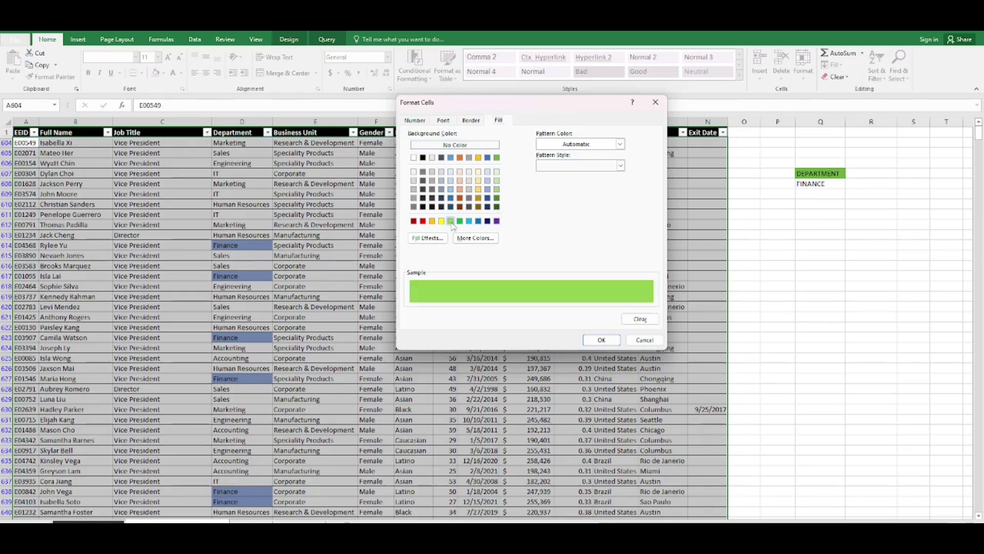
{"action": "left_click", "coordinate": [608, 341]}
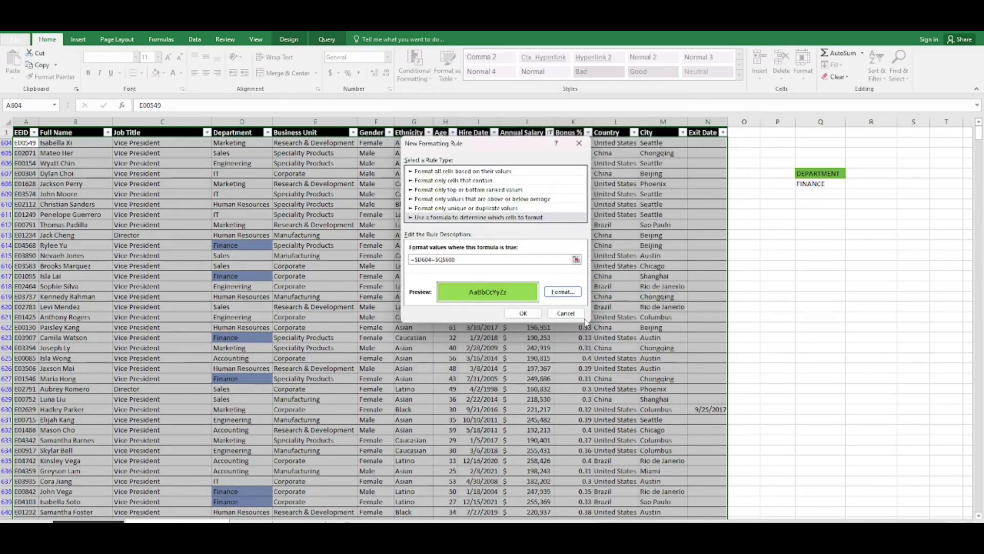
{"action": "left_click", "coordinate": [523, 313]}
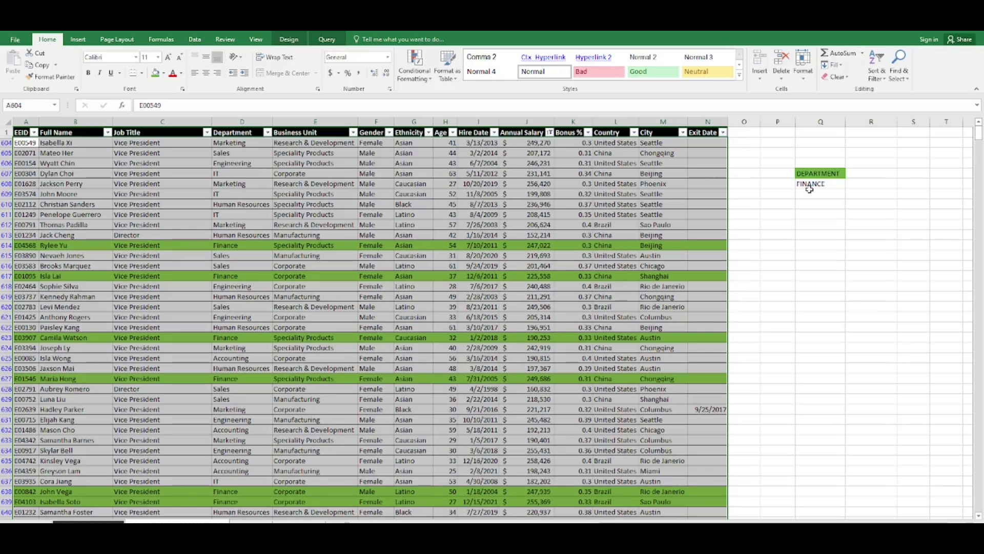
Create another formula-based formatting rule for the same rows using =$M604=$P$608 to match the city criterion
{"action": "left_click", "coordinate": [414, 70]}
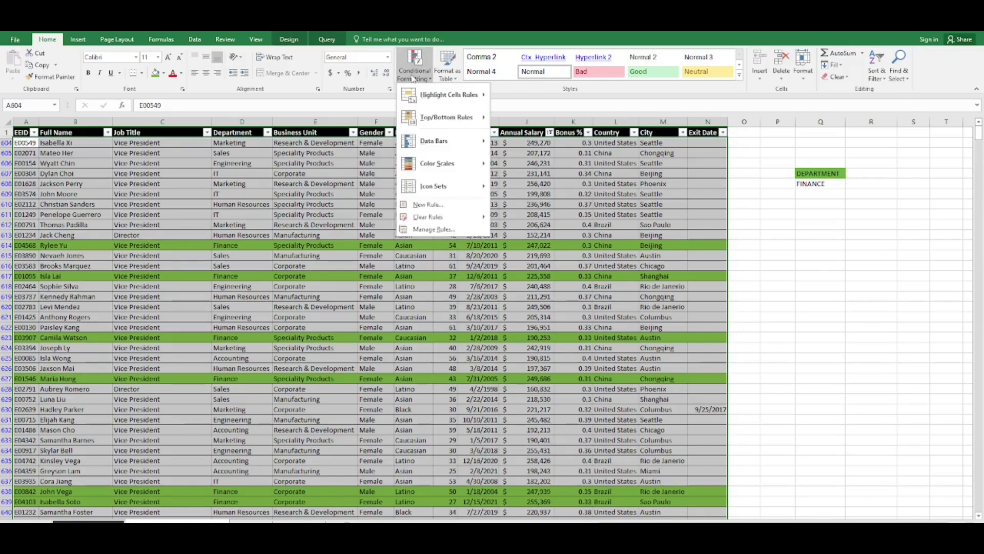
{"action": "left_click", "coordinate": [428, 204]}
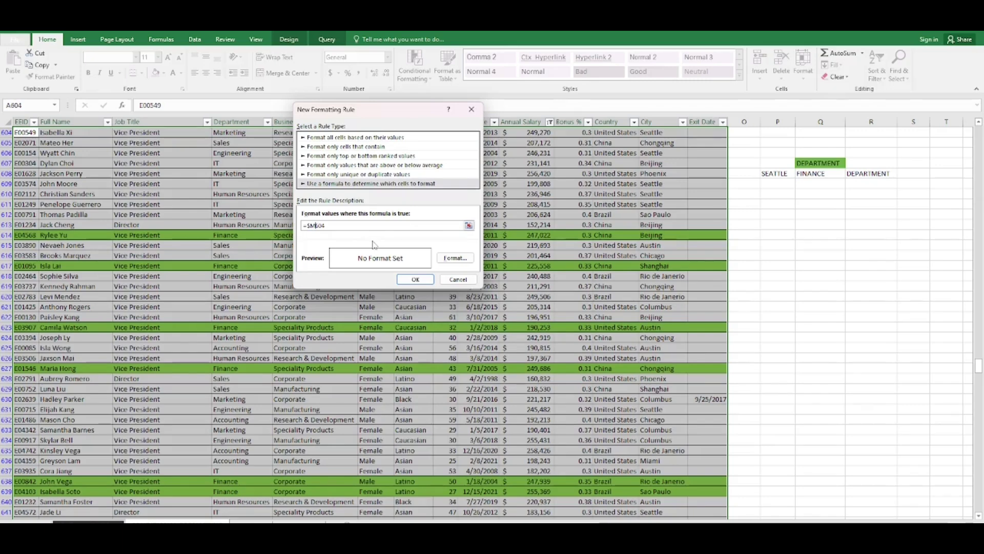
{"action": "left_click", "coordinate": [380, 226]}
{"action": "type", "text": "="}
{"action": "left_click", "coordinate": [780, 173]}
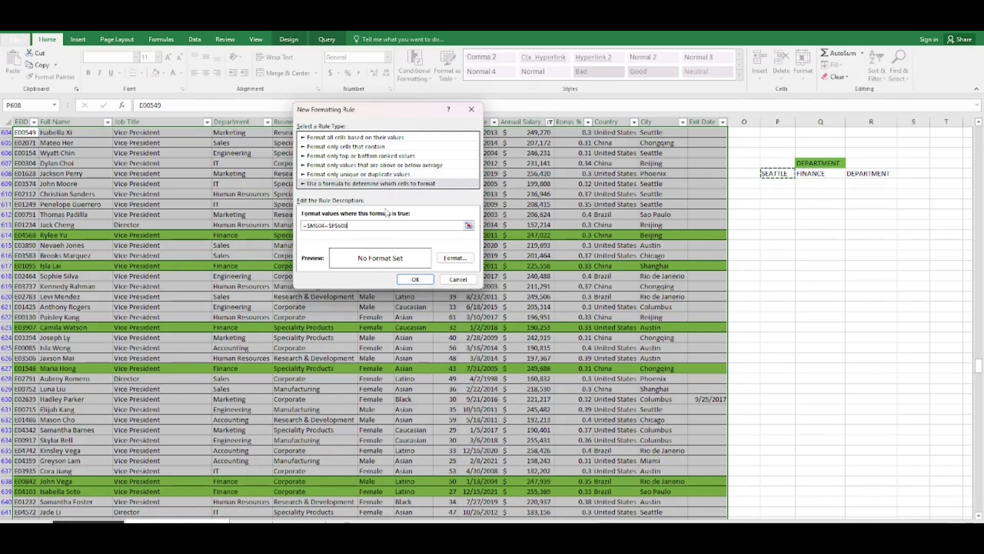
Give the city rule a light orange fill and apply it to the selected rows
{"action": "left_click", "coordinate": [454, 259]}
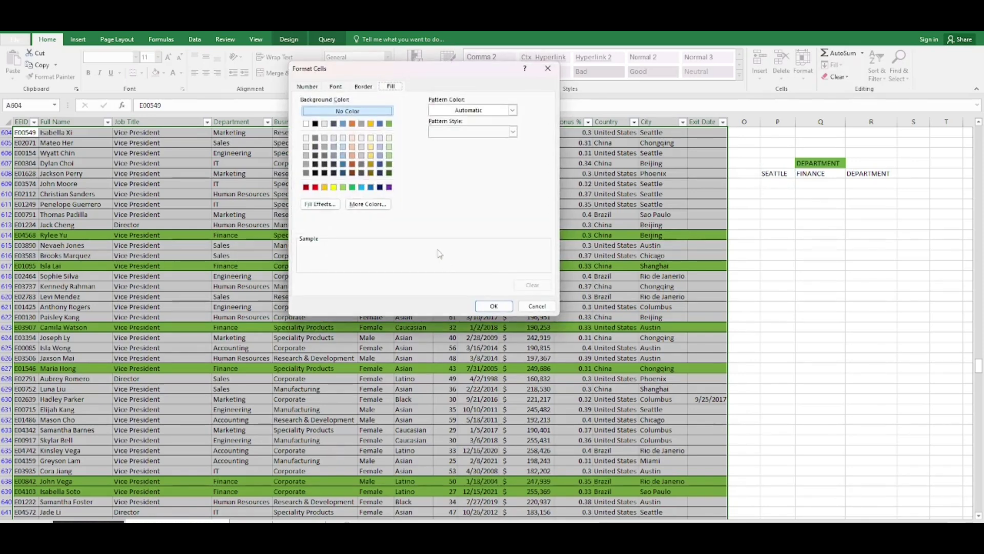
{"action": "left_click", "coordinate": [353, 155]}
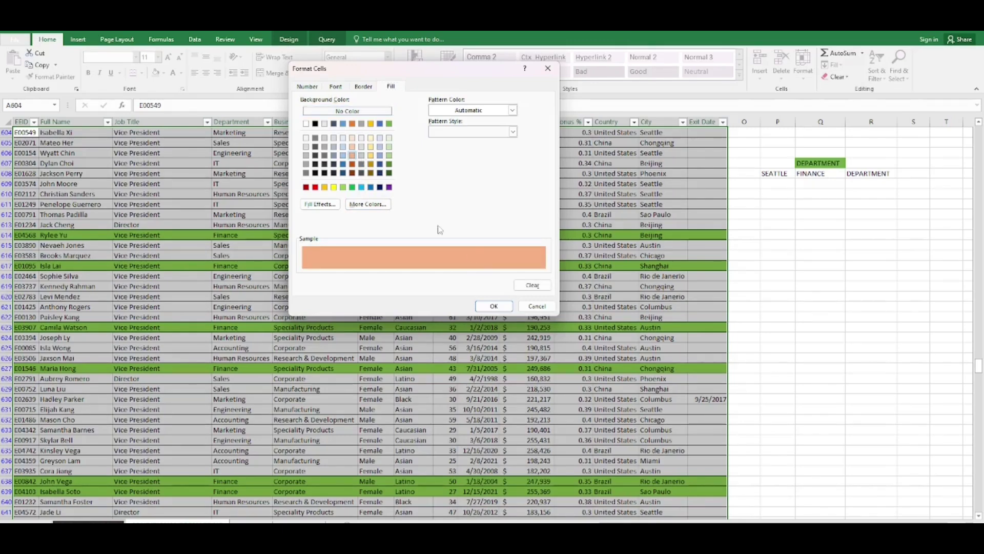
{"action": "left_click", "coordinate": [493, 306]}
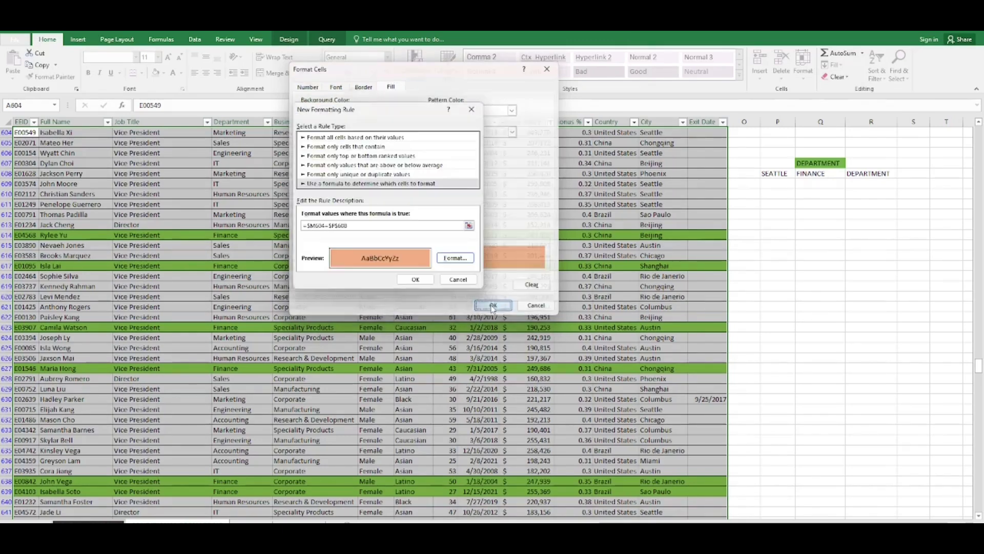
{"action": "left_click", "coordinate": [415, 279]}
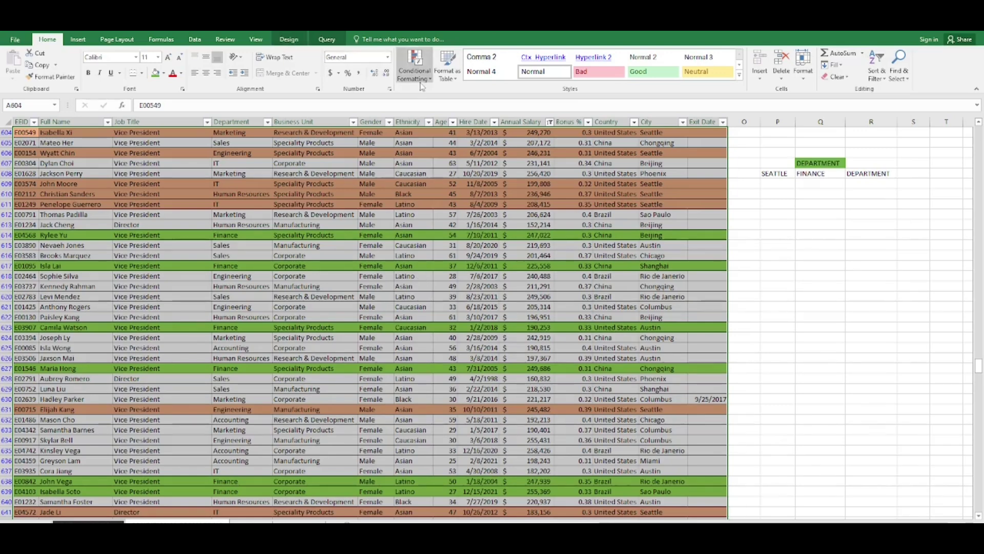
Start a third conditional formatting rule on the selected rows that uses a formula to determine the cells
{"action": "left_click", "coordinate": [414, 66]}
{"action": "left_click", "coordinate": [430, 205]}
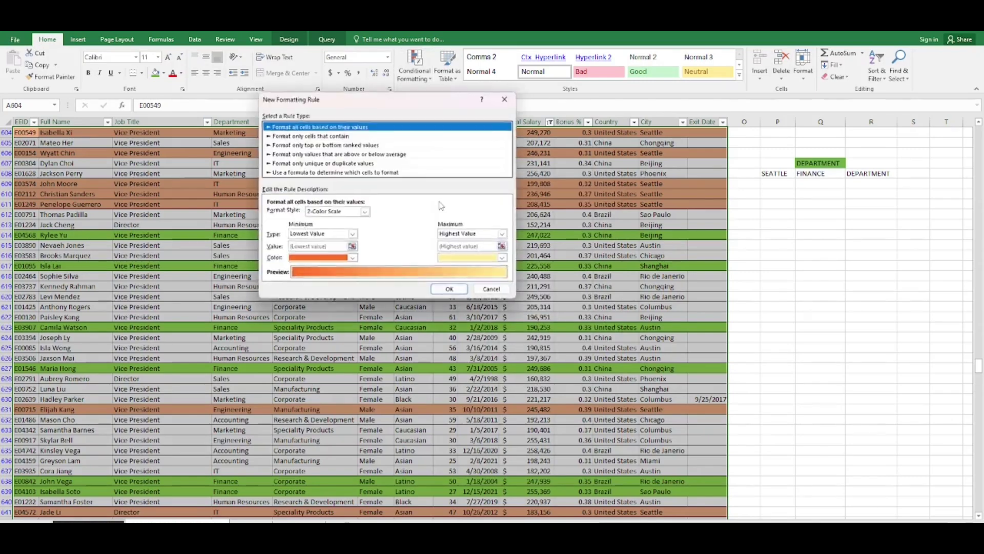
{"action": "left_click", "coordinate": [393, 173]}
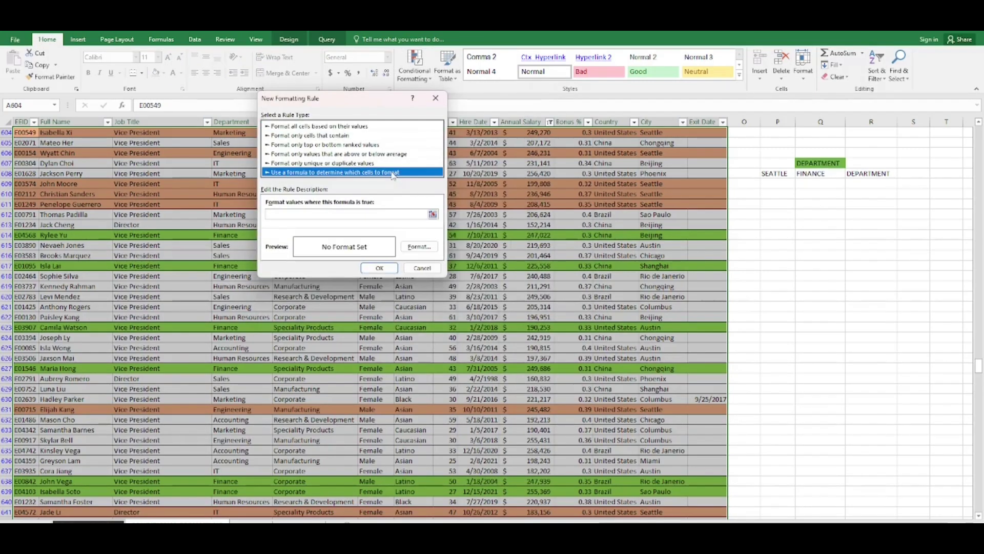
{"action": "left_click", "coordinate": [345, 214]}
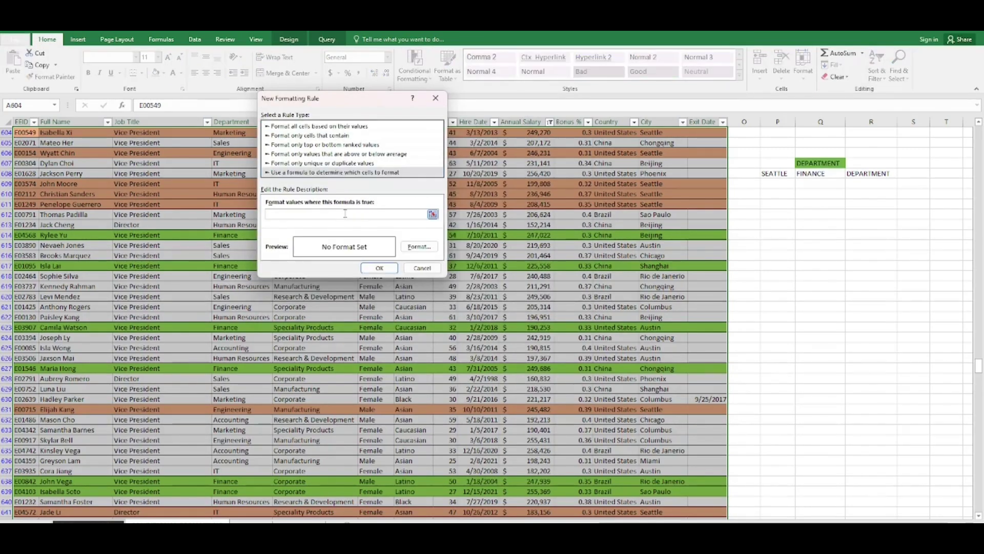
{"action": "left_click", "coordinate": [75, 122]}
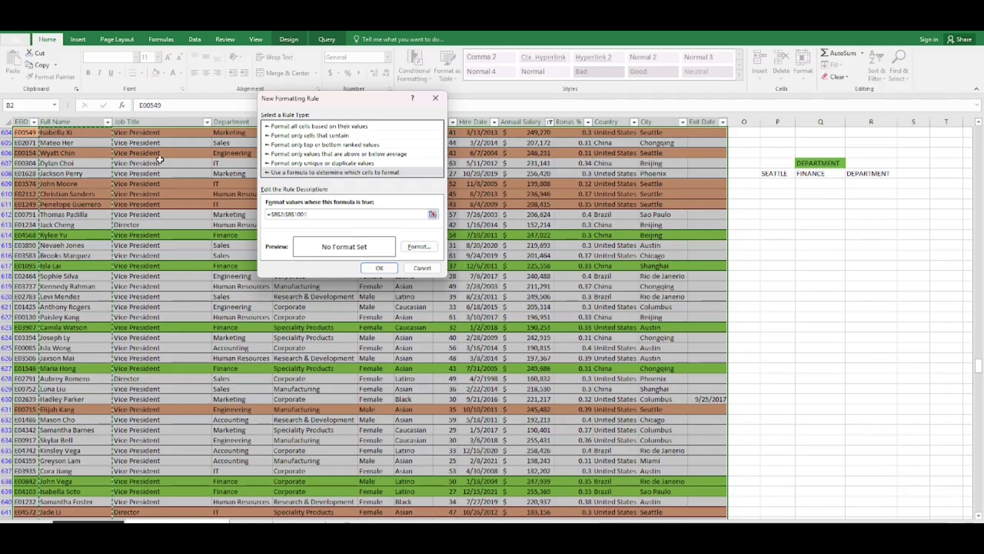
{"action": "key", "text": "BackSpace"}
{"action": "key", "text": "BackSpace"}
{"action": "key", "text": "BackSpace"}
{"action": "key", "text": "BackSpace"}
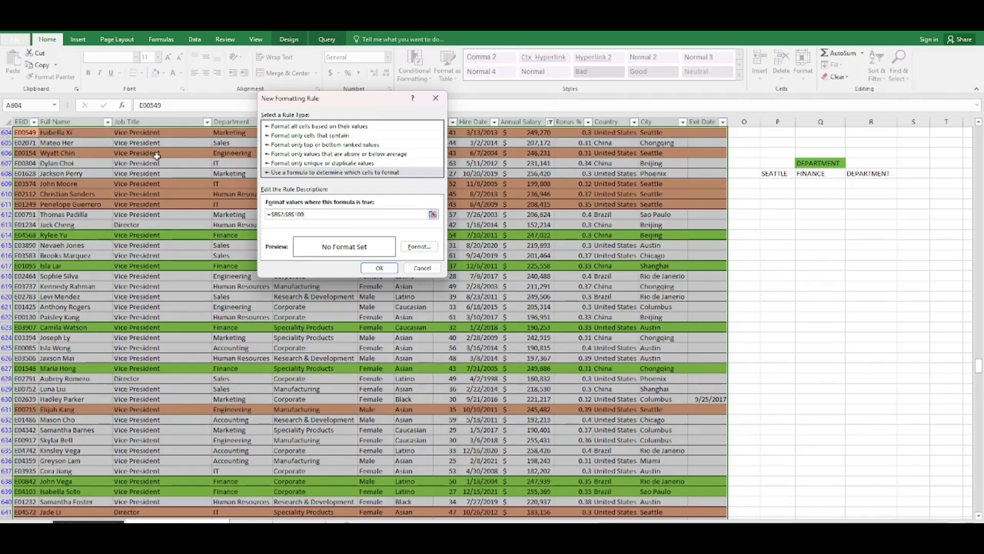
{"action": "key", "text": "BackSpace"}
{"action": "key", "text": "BackSpace"}
{"action": "key", "text": "BackSpace"}
{"action": "key", "text": "BackSpace"}
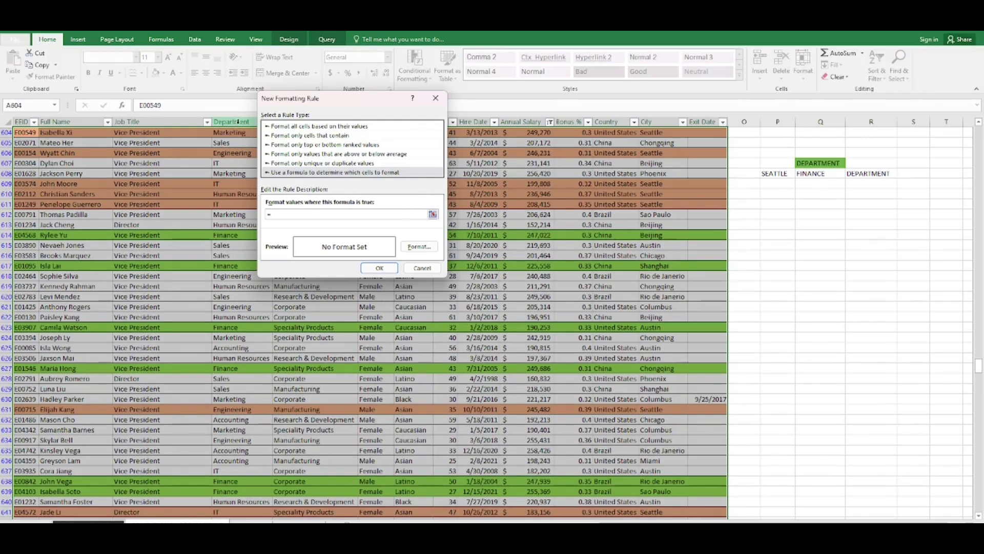
{"action": "left_click", "coordinate": [219, 122]}
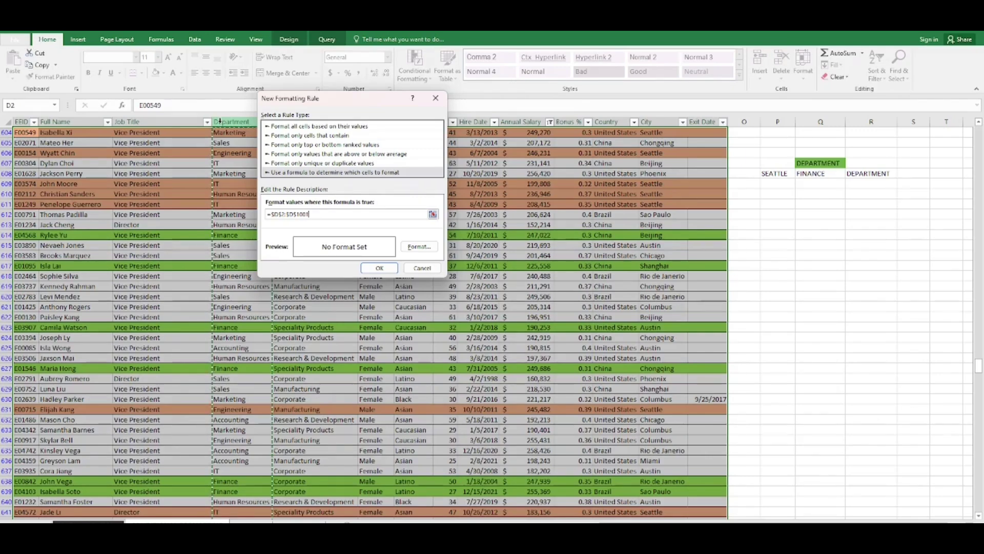
{"action": "key", "text": "BackSpace"}
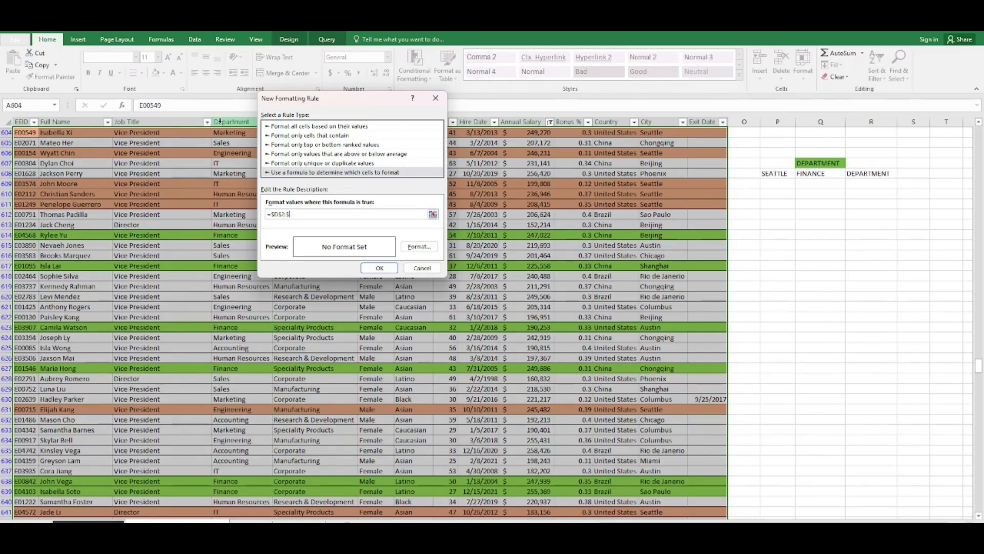
{"action": "key", "text": "BackSpace"}
{"action": "key", "text": "BackSpace"}
{"action": "key", "text": "BackSpace"}
{"action": "key", "text": "BackSpace"}
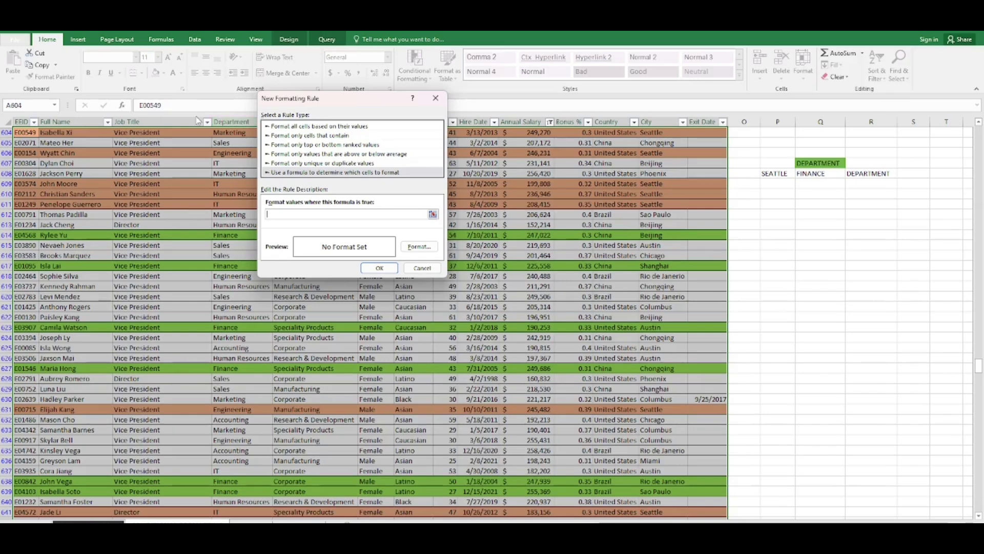
Set the new rule's formula to =A$1=$R$608, comparing the column headers with the criterion in R608
{"action": "left_click", "coordinate": [28, 120]}
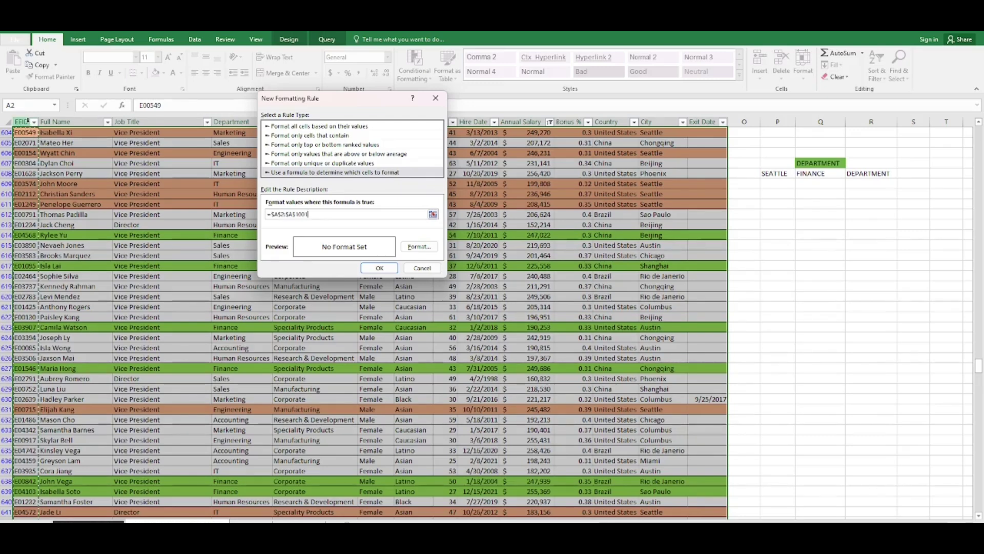
{"action": "left_click", "coordinate": [316, 214]}
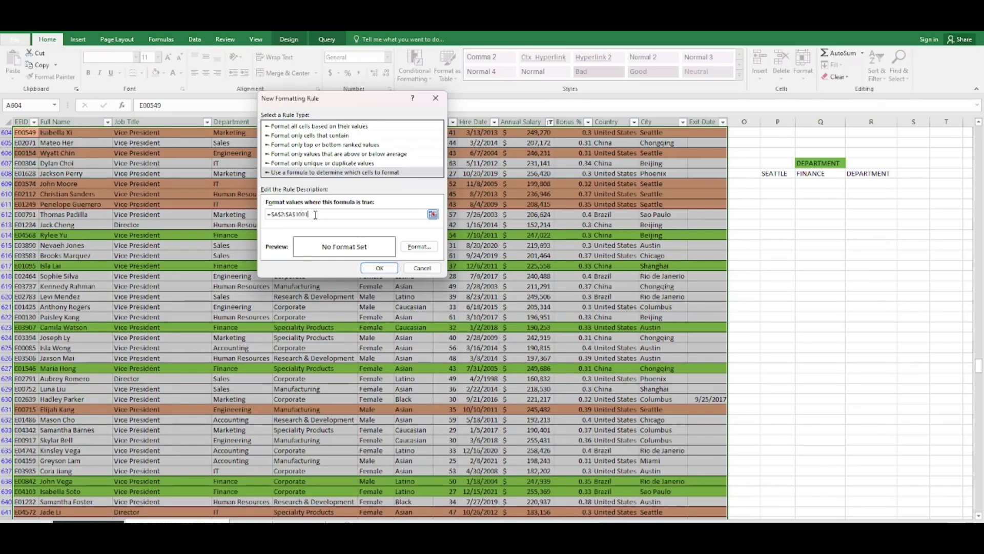
{"action": "key", "text": "BackSpace"}
{"action": "key", "text": "BackSpace"}
{"action": "key", "text": "BackSpace"}
{"action": "key", "text": "BackSpace"}
{"action": "key", "text": "BackSpace"}
{"action": "key", "text": "BackSpace"}
{"action": "key", "text": "BackSpace"}
{"action": "type", "text": "1"}
{"action": "key", "text": "F4"}
{"action": "type", "text": "1"}
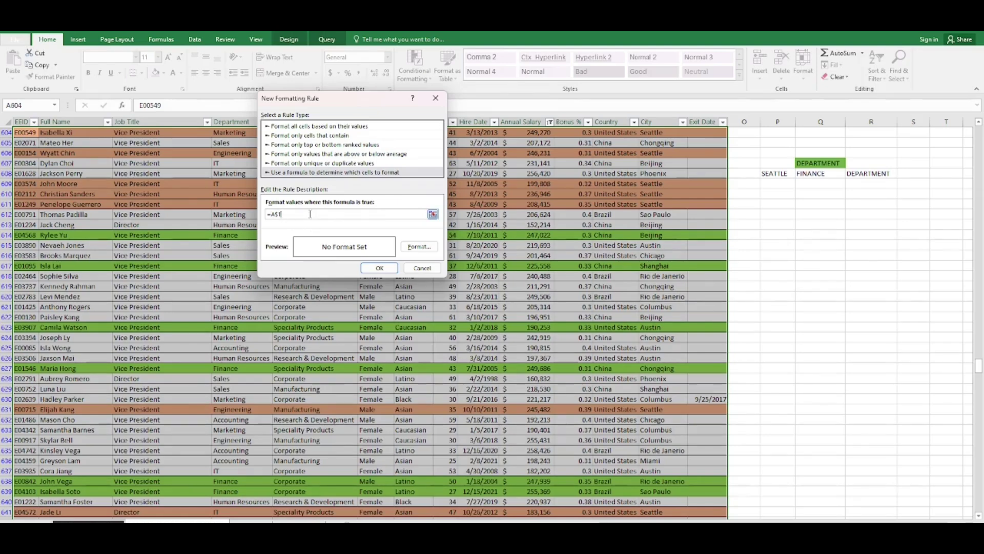
{"action": "type", "text": "="}
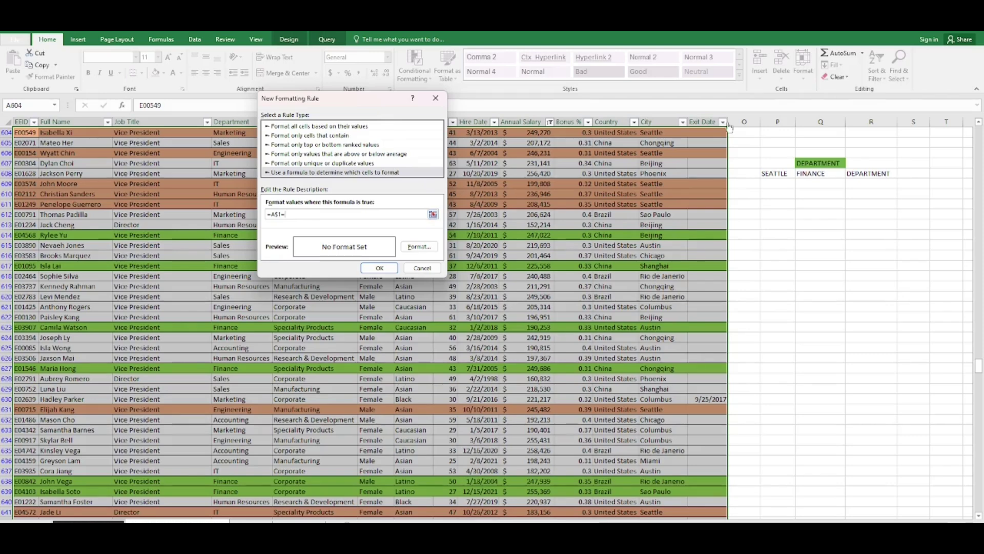
{"action": "left_click", "coordinate": [871, 174]}
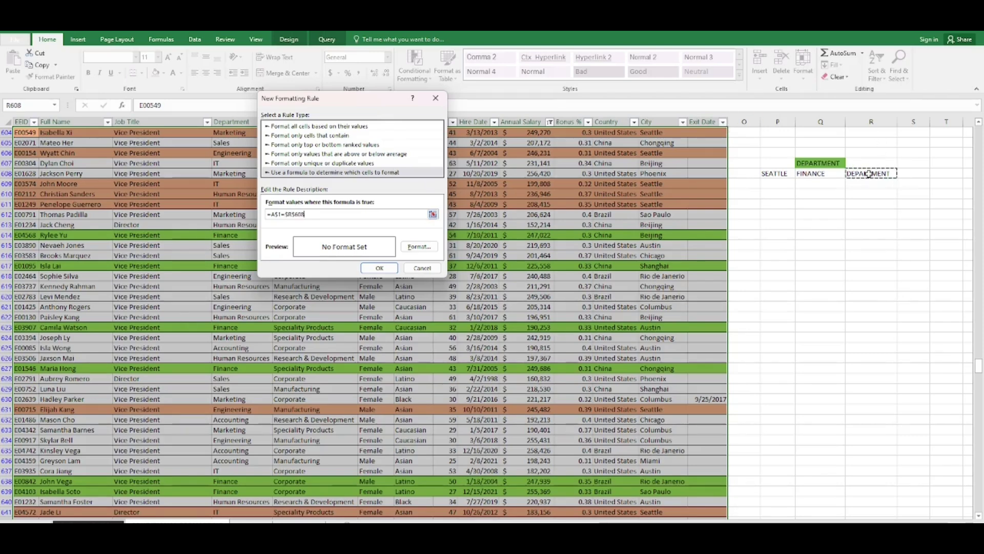
Give the header-matching rule a dark blue fill and apply it to the selected rows
{"action": "left_click", "coordinate": [418, 246]}
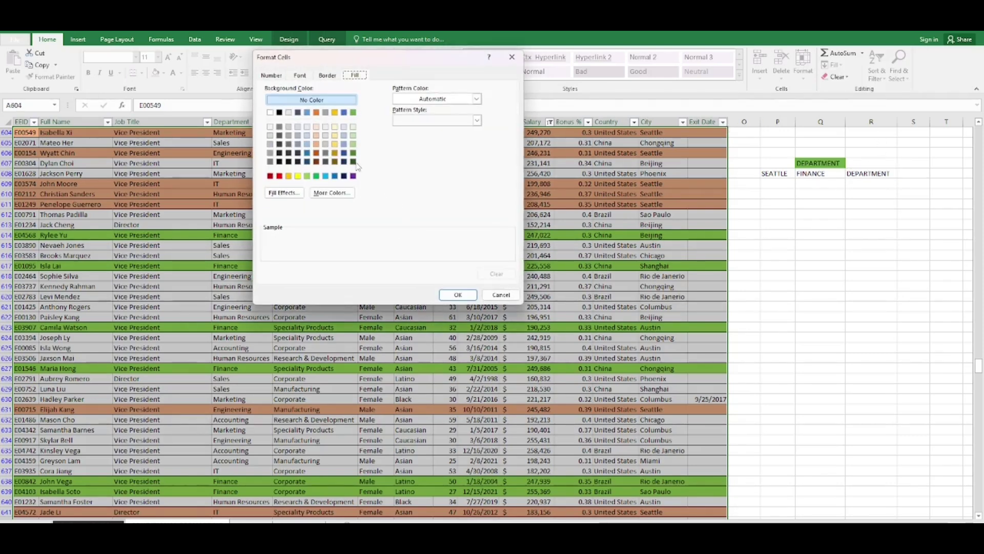
{"action": "left_click", "coordinate": [353, 144]}
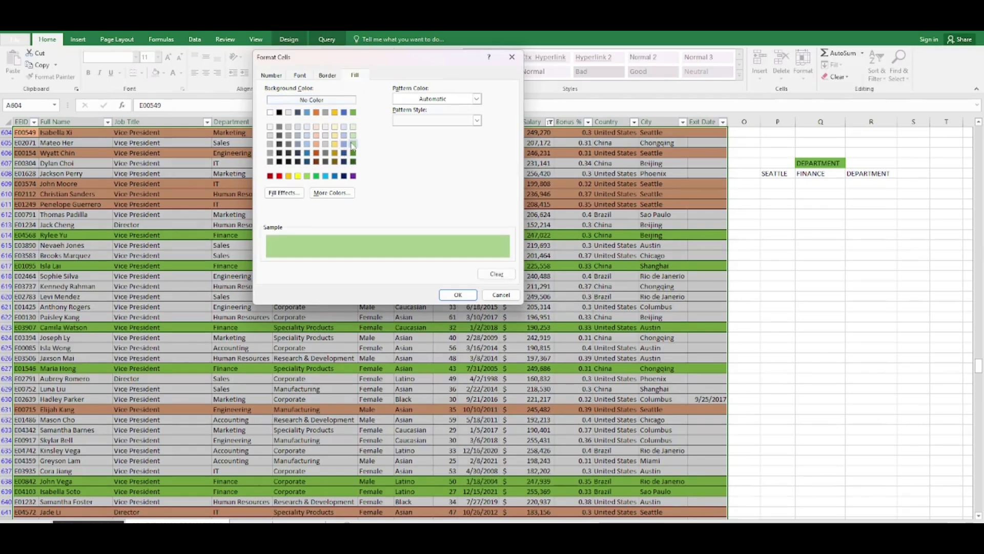
{"action": "left_click", "coordinate": [307, 153]}
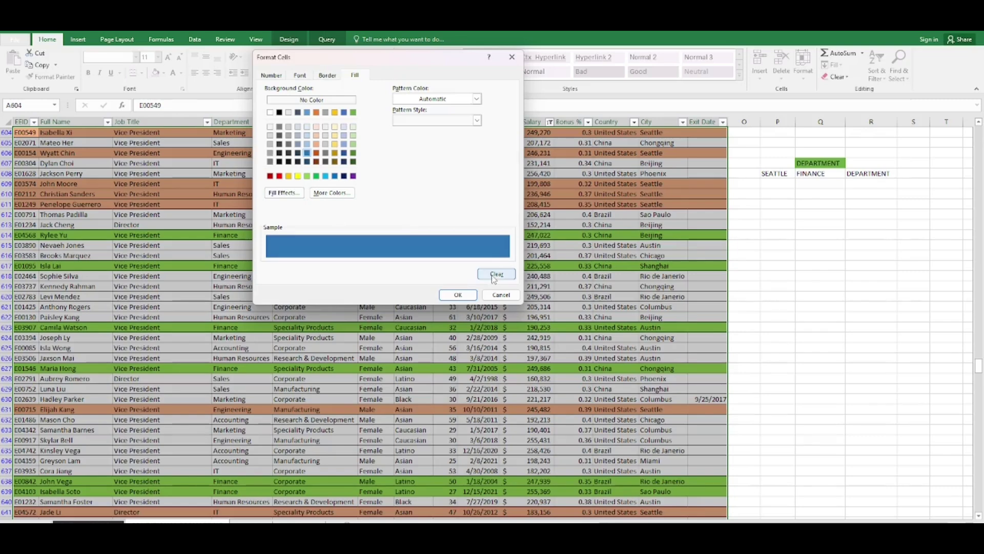
{"action": "left_click", "coordinate": [456, 296]}
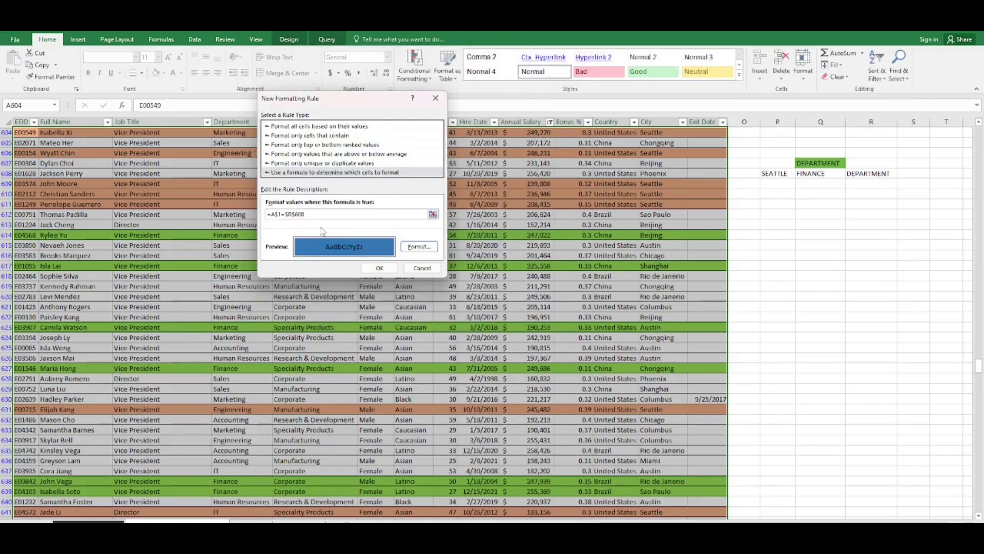
{"action": "left_click", "coordinate": [379, 268]}
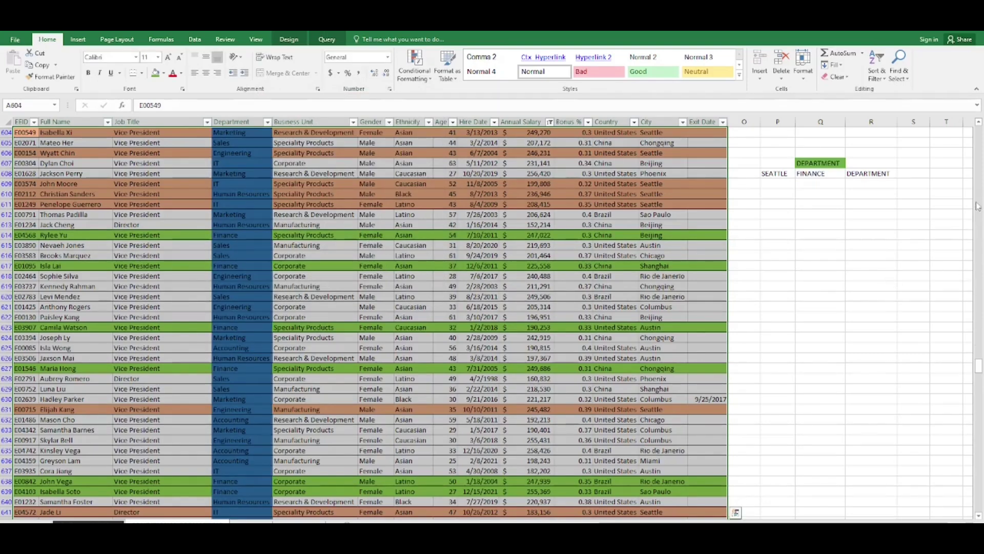
Change the header criterion in cell R608 to JOB TITLE to move the column highlighting
{"action": "scroll", "coordinate": [977, 206], "scroll_direction": "down", "scroll_amount": 12}
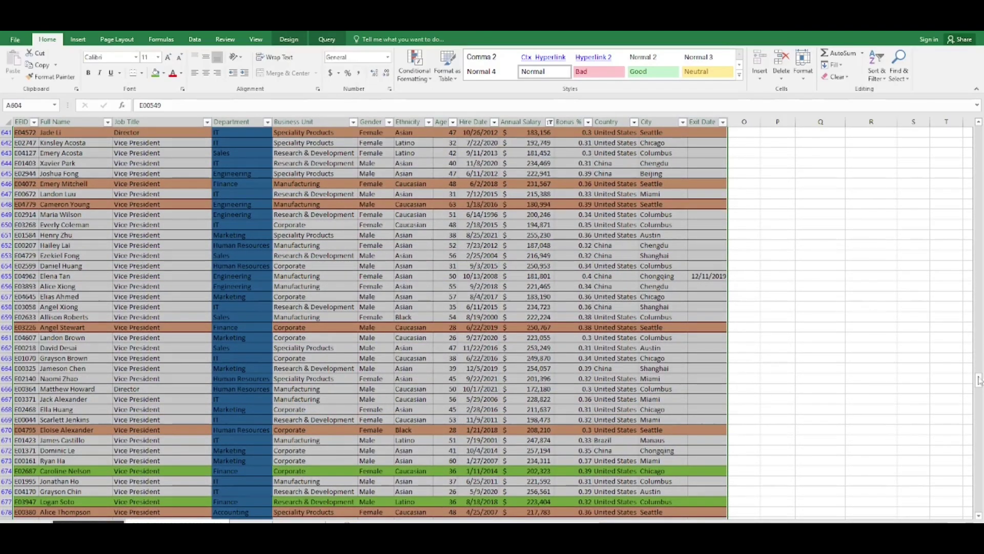
{"action": "left_click_drag", "start_coordinate": [979, 390], "coordinate": [978, 215]}
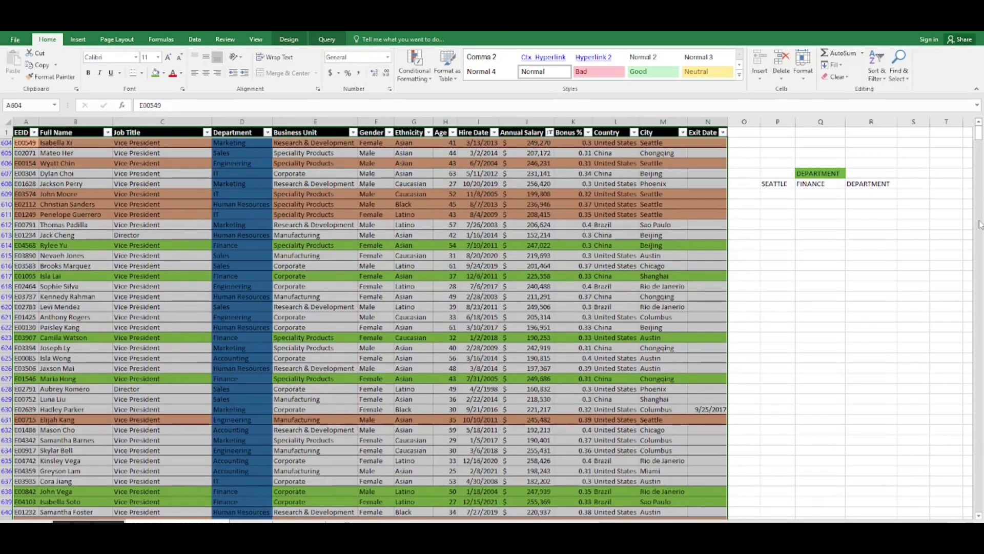
{"action": "left_click", "coordinate": [863, 185]}
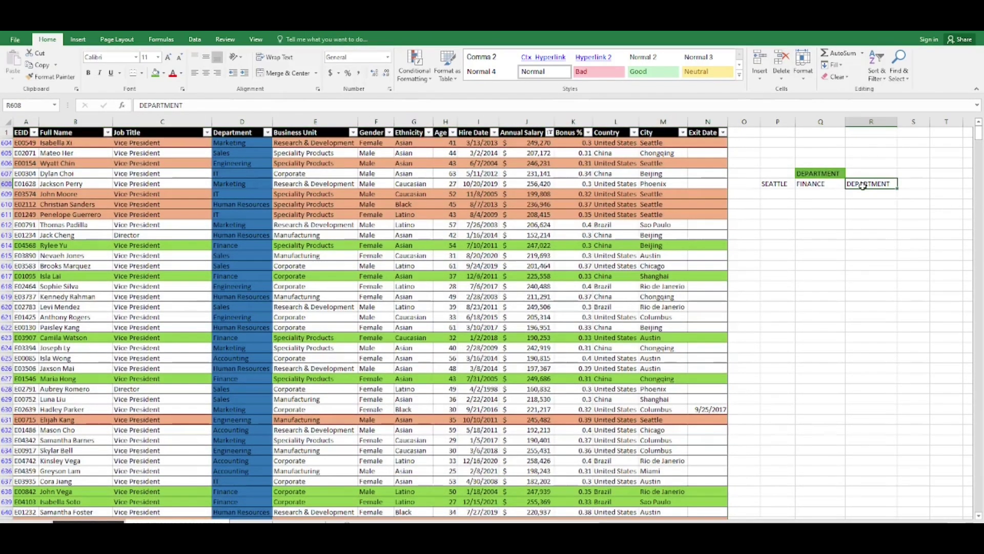
{"action": "type", "text": "J"}
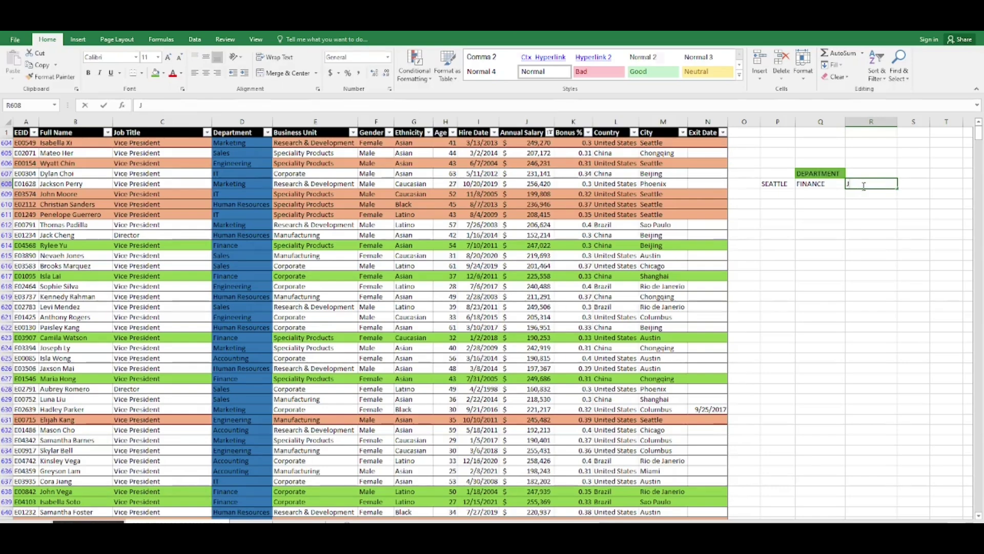
{"action": "type", "text": "OB TIT"}
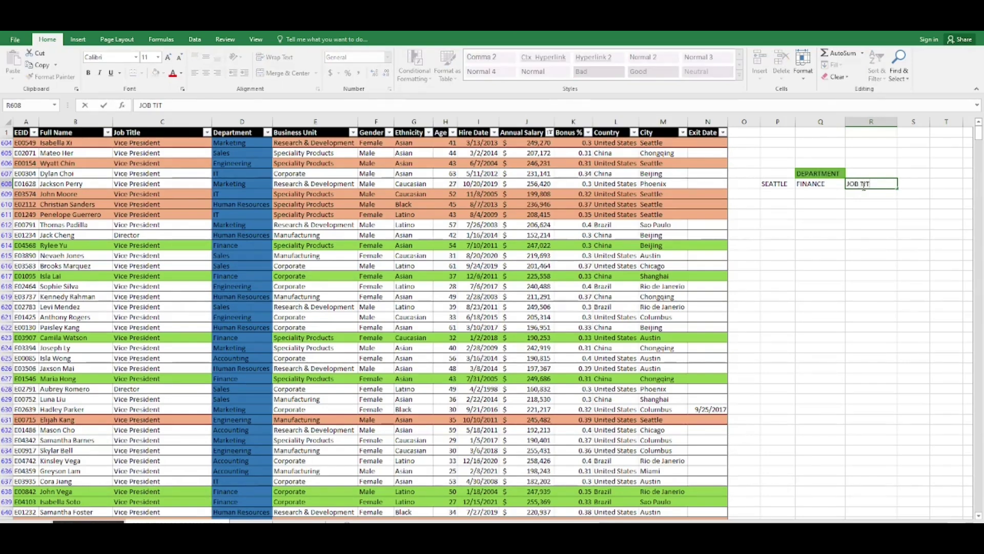
{"action": "type", "text": "LE"}
{"action": "key", "text": "Return"}
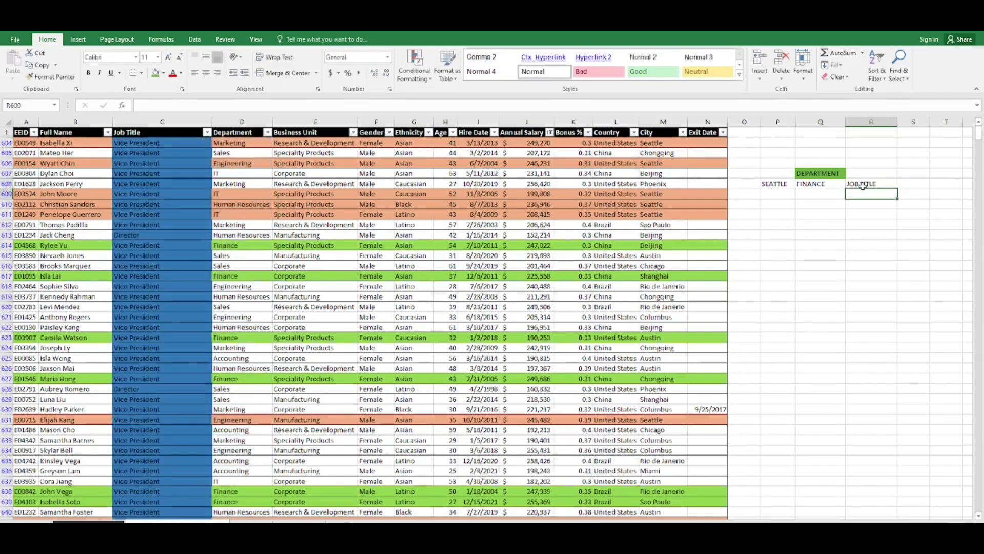